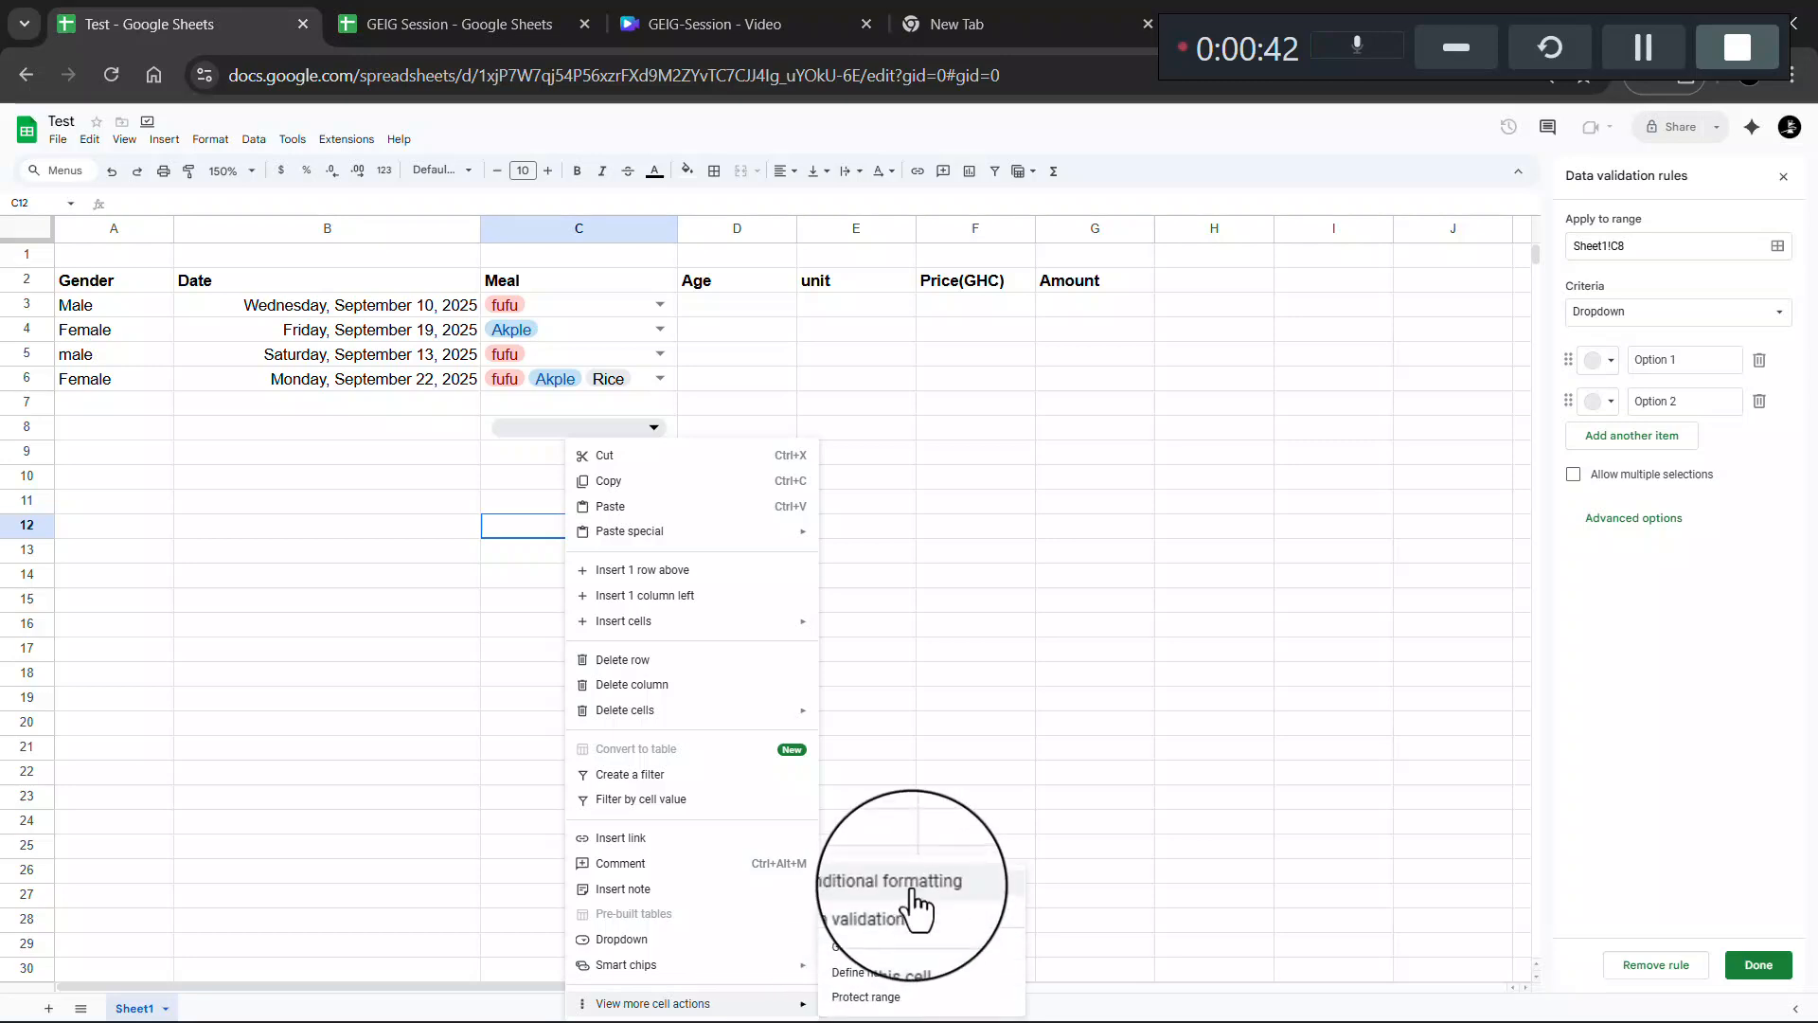
- Allow multiple selections on the Meal dropdown and check that C6 holds fufu, Akple and Rice
click(895, 911)
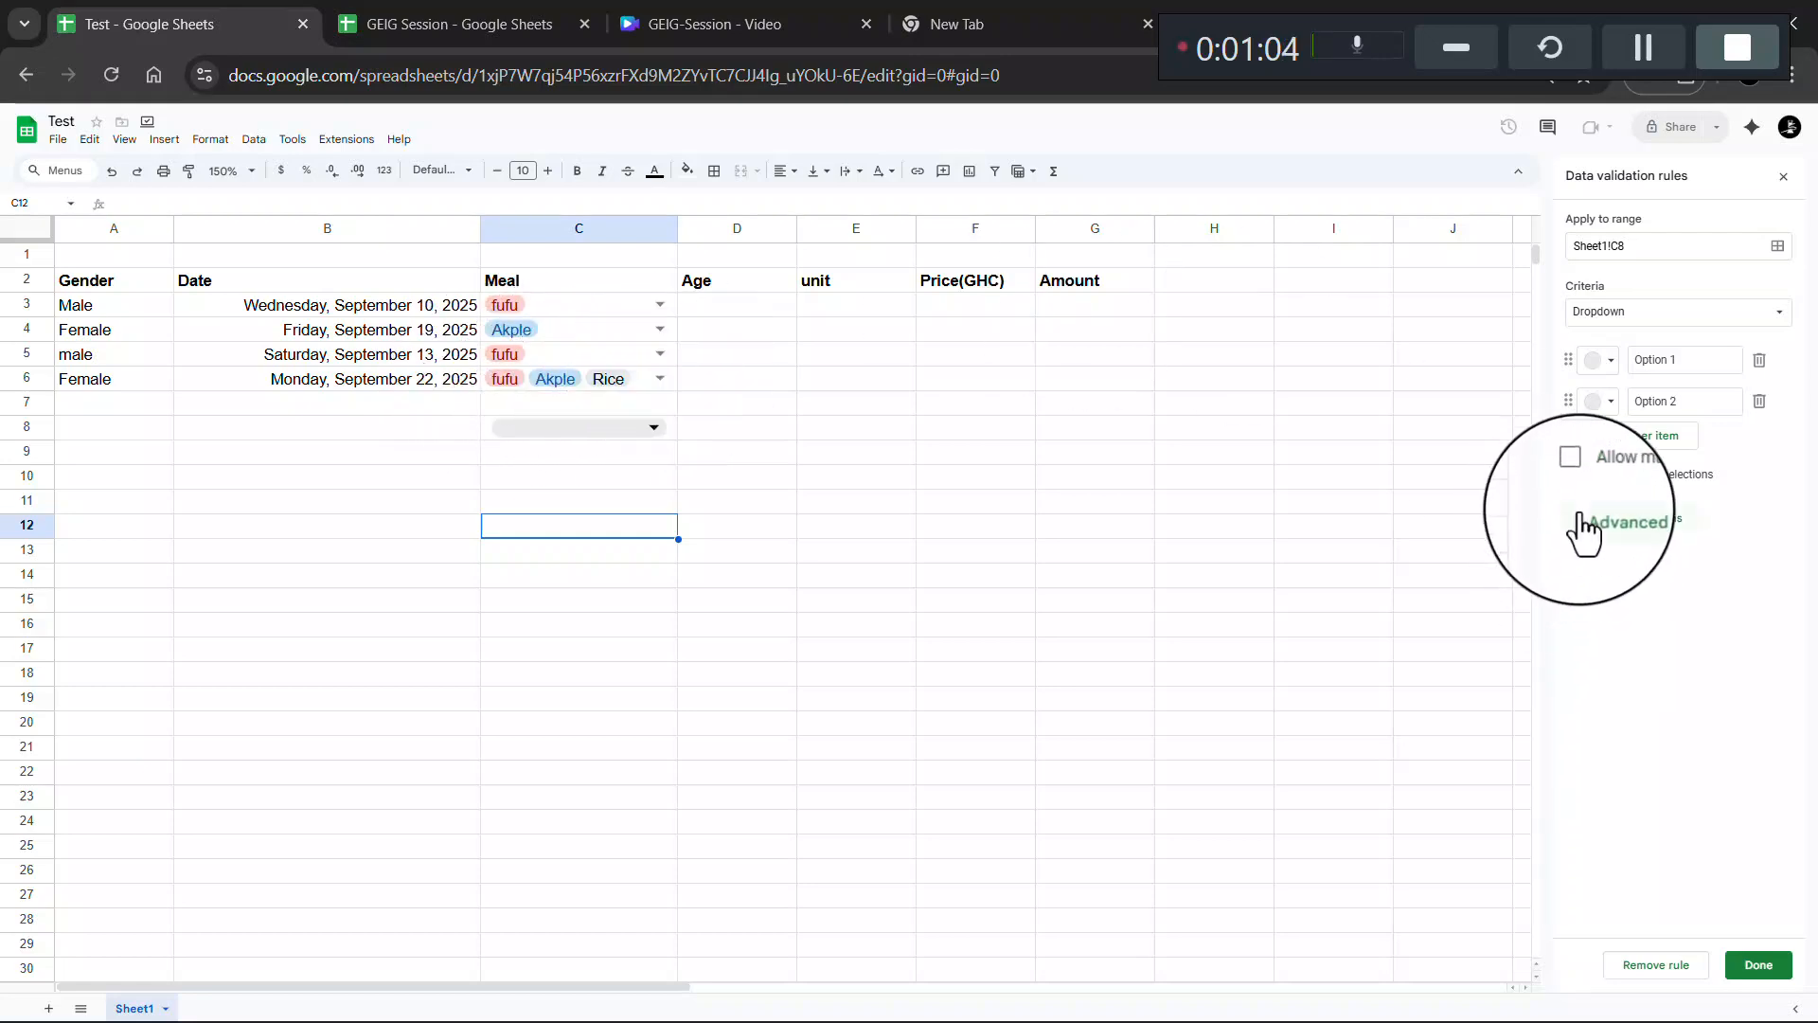
click(1574, 473)
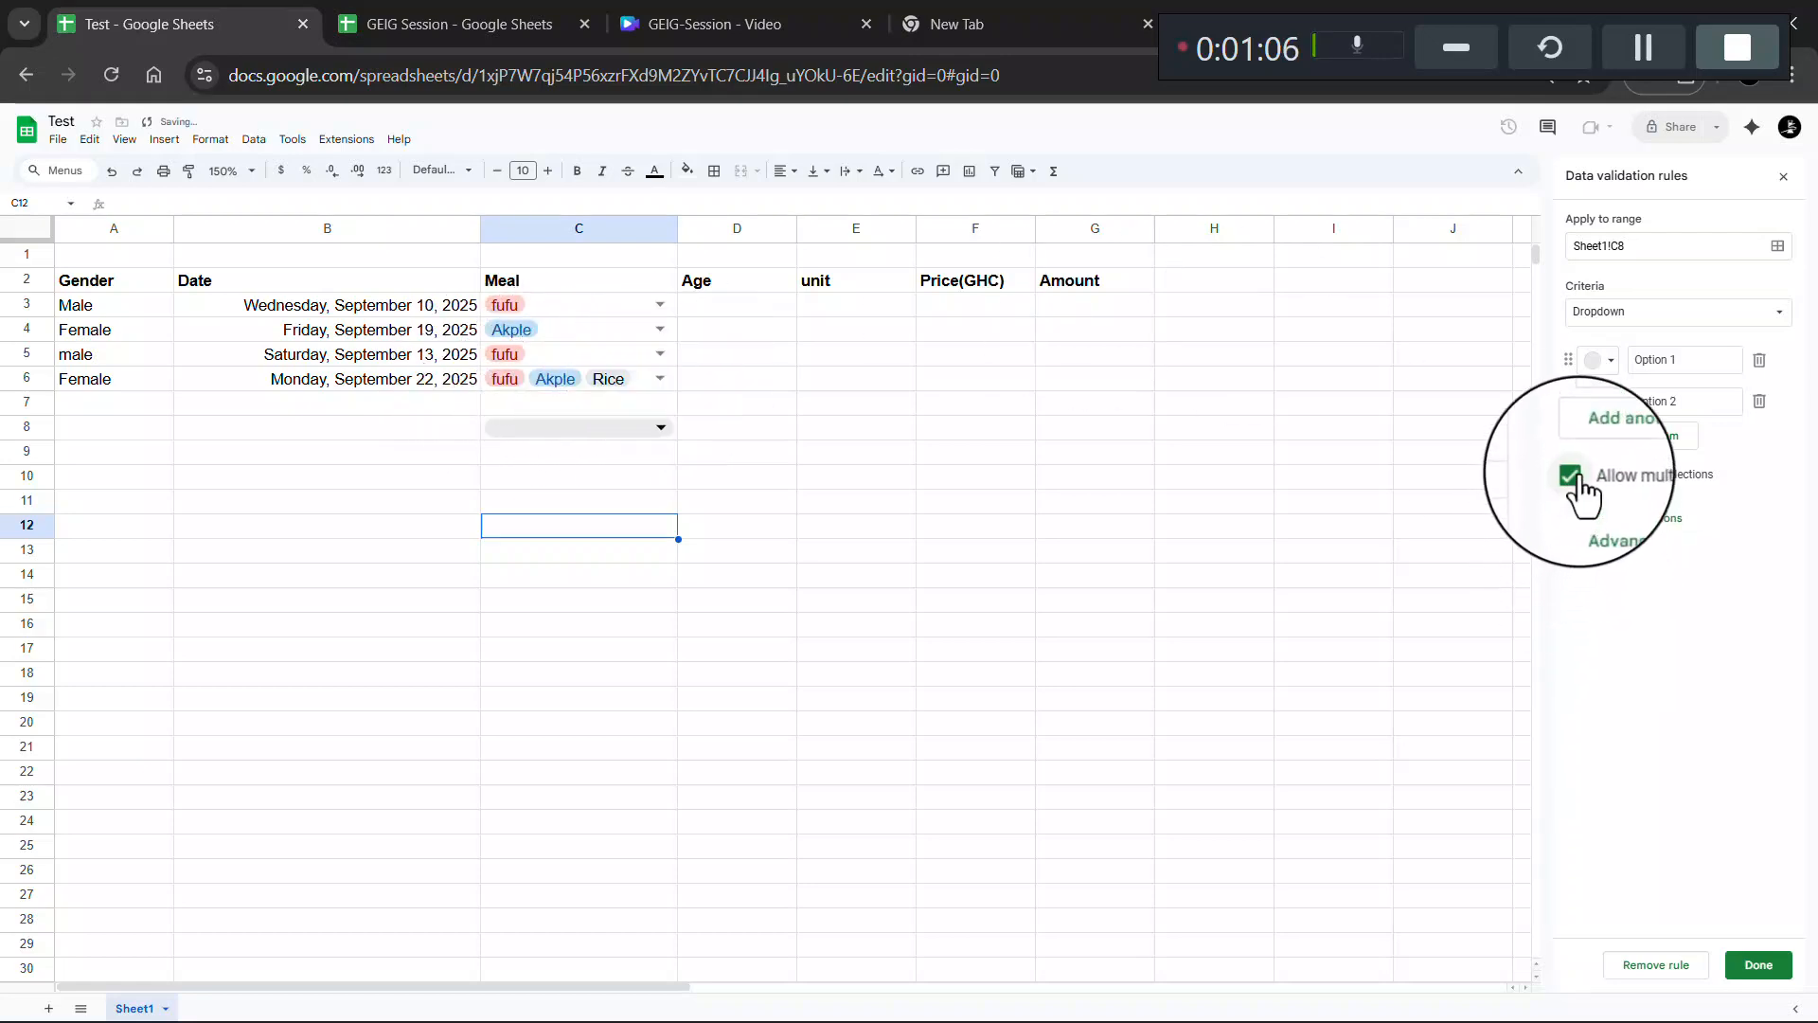
click(660, 378)
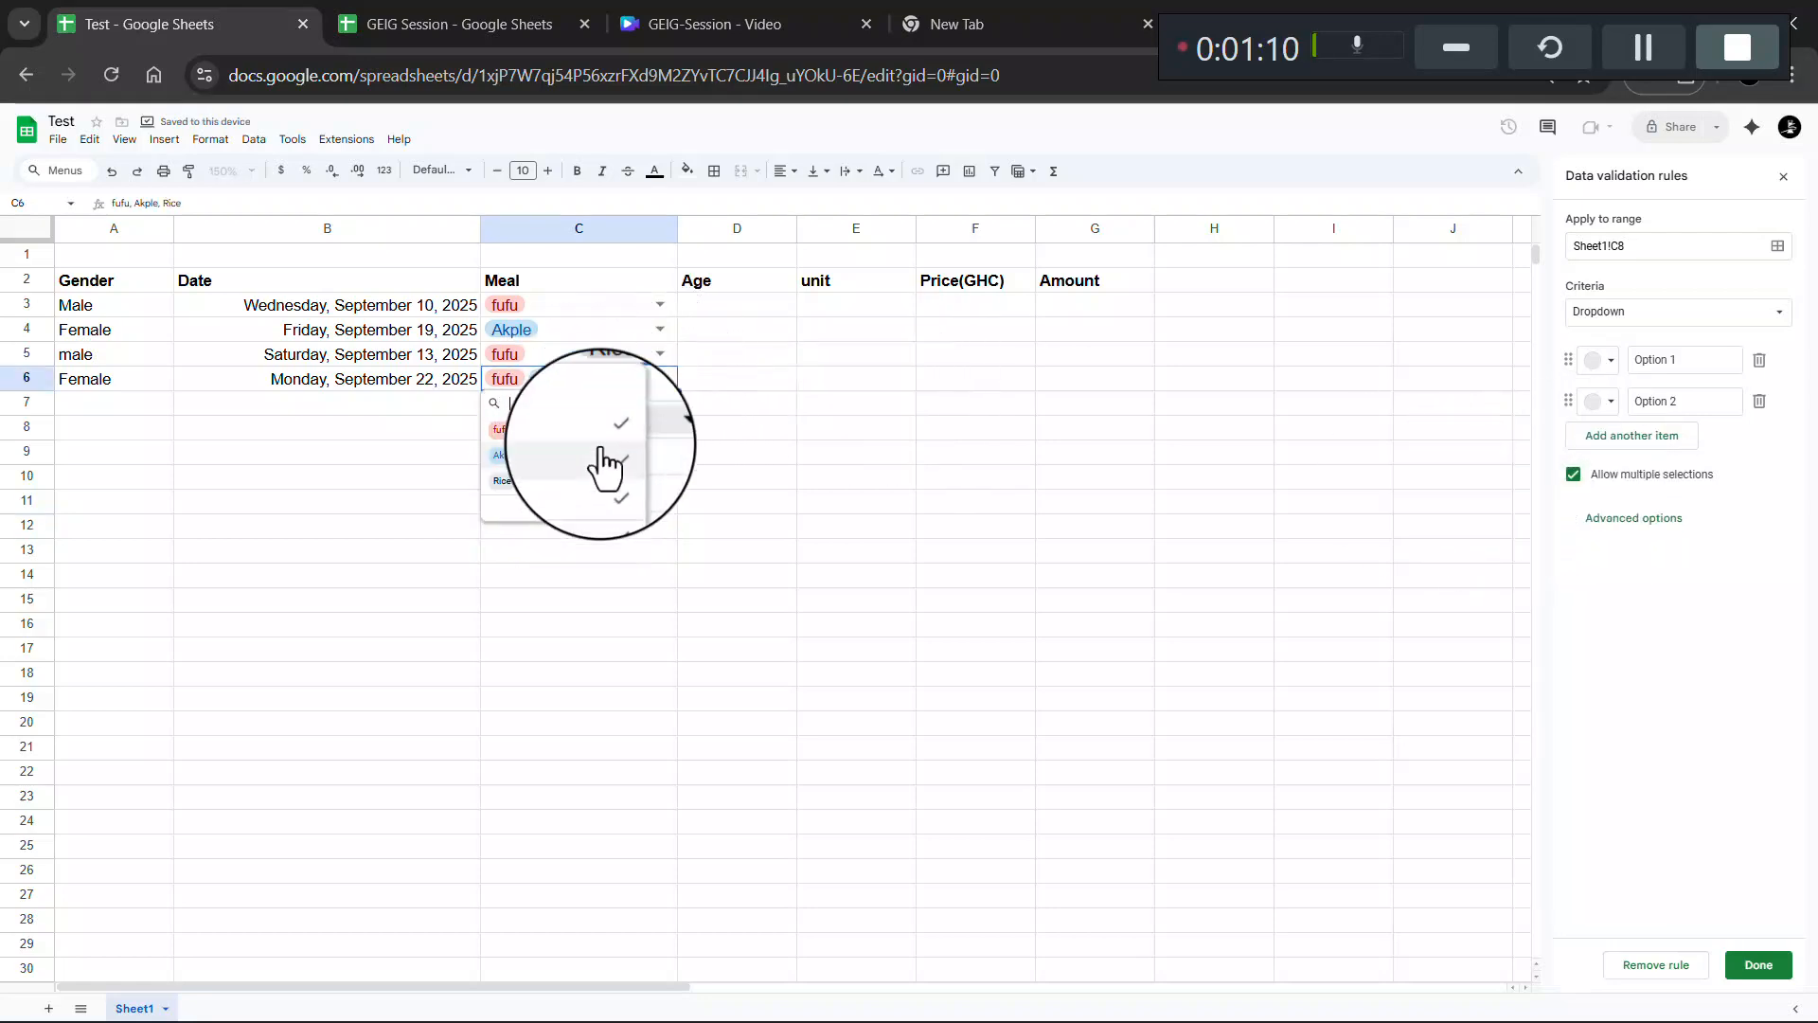
click(695, 384)
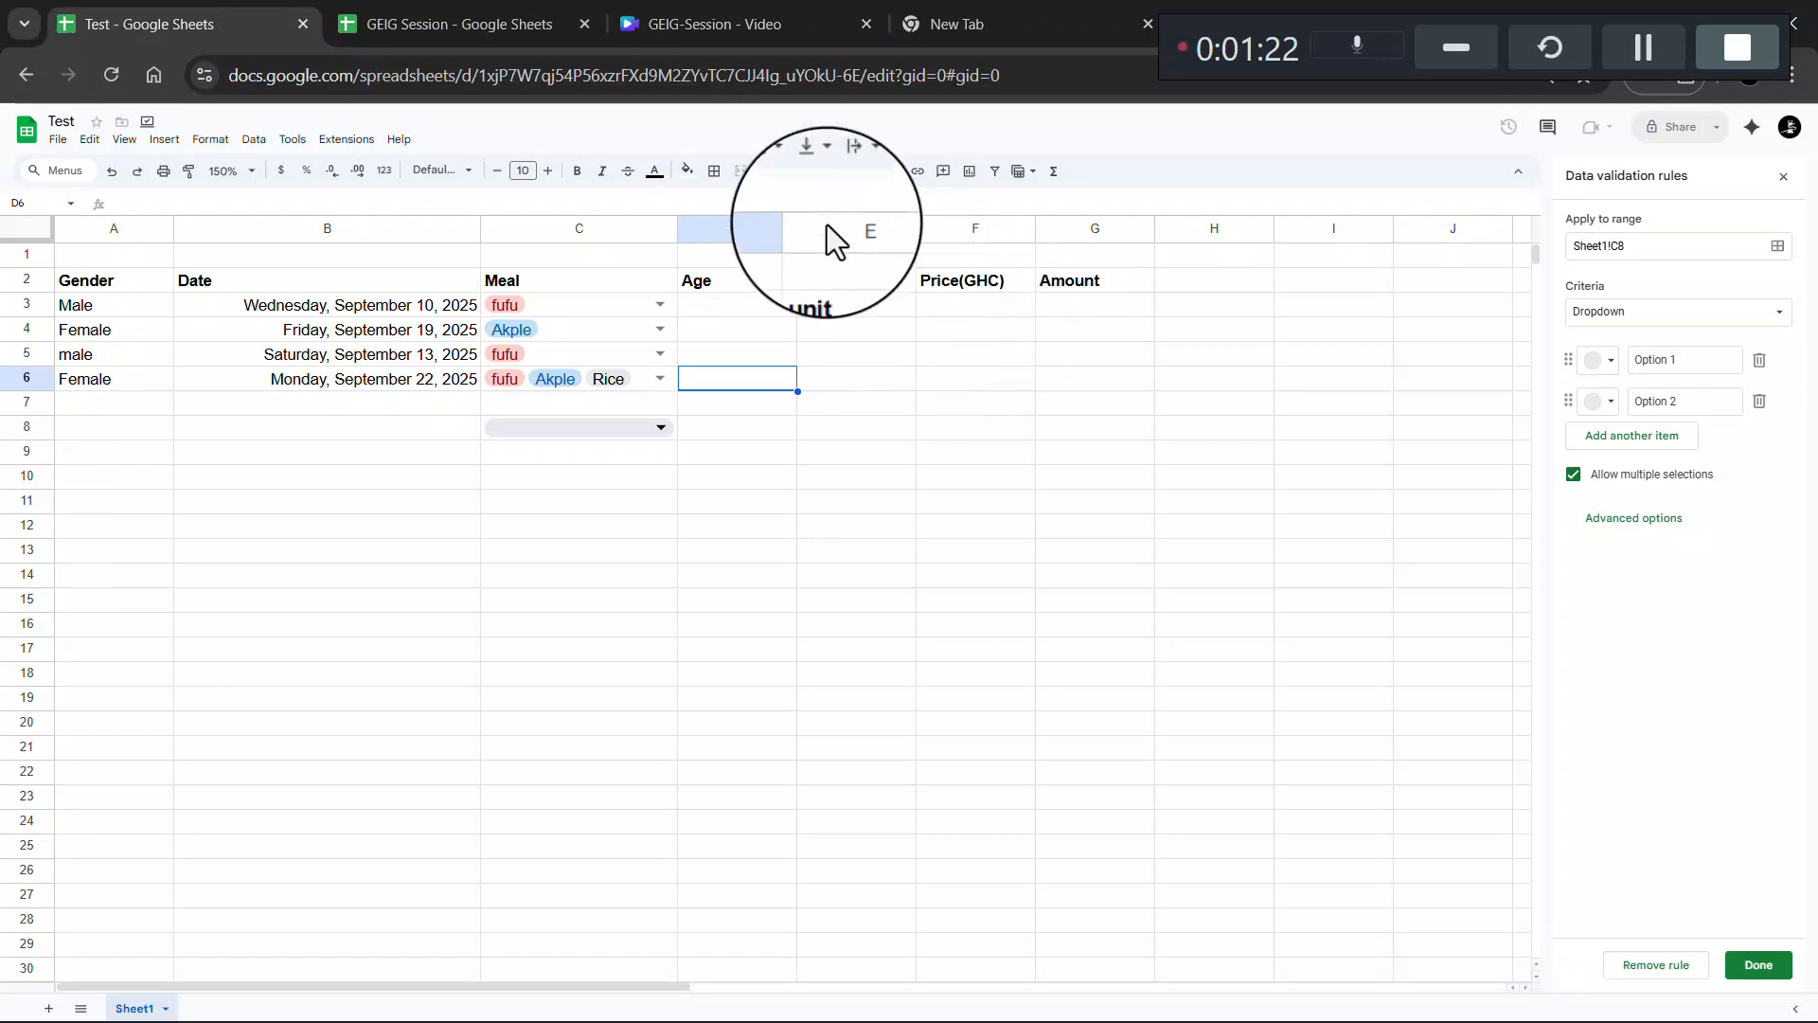
- Paste the Age, unit and Price values D2:F5 from GEIG Session into the Test sheet at D3
click(483, 15)
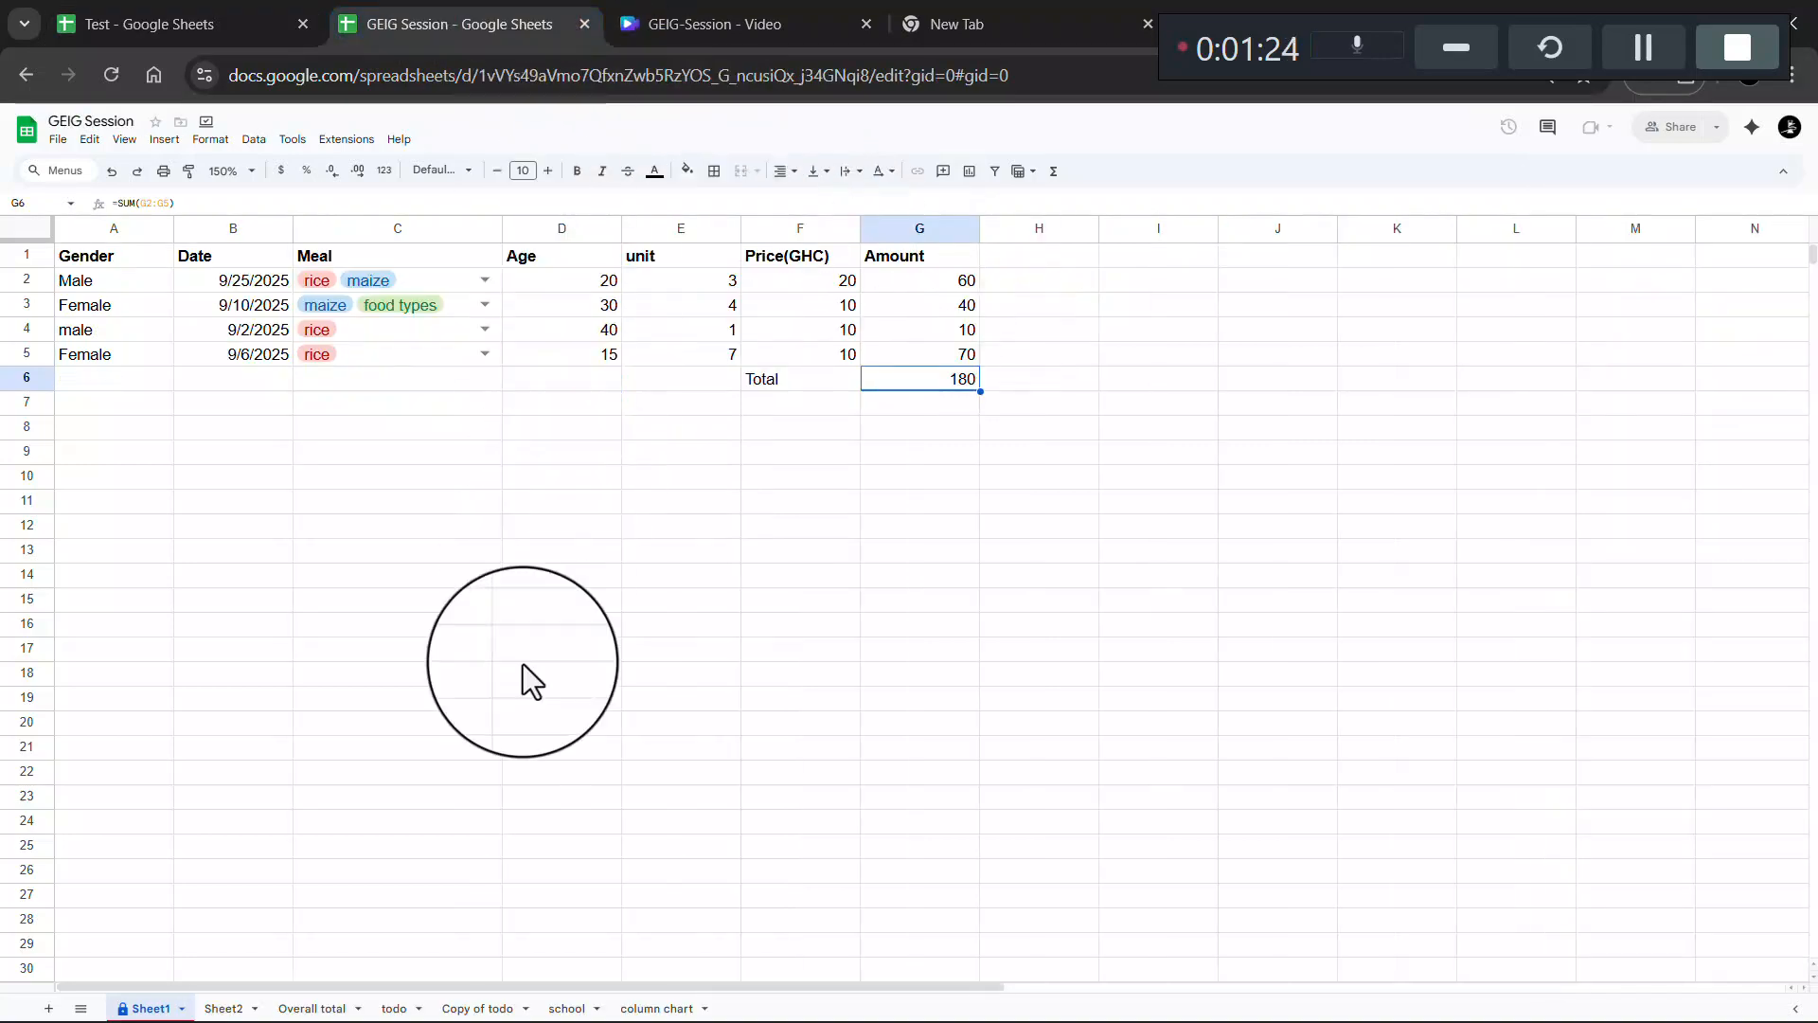
click(529, 277)
drag(693, 338, 826, 365)
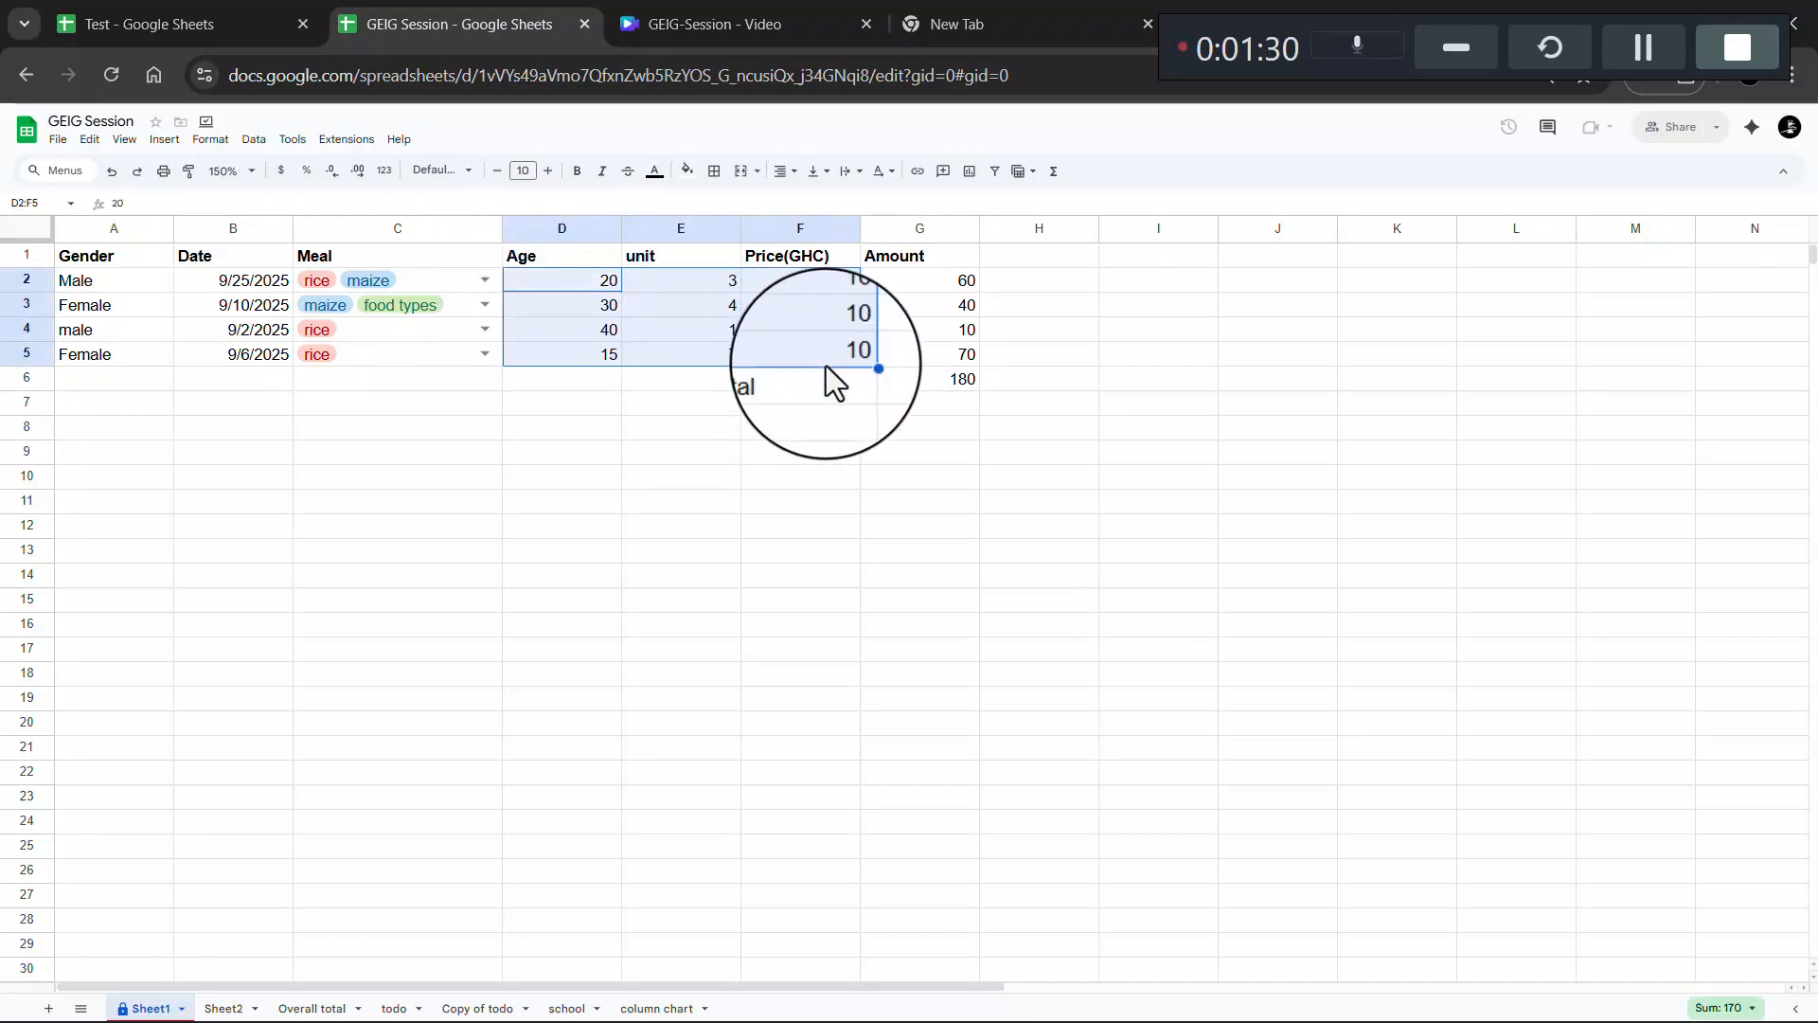
click(202, 19)
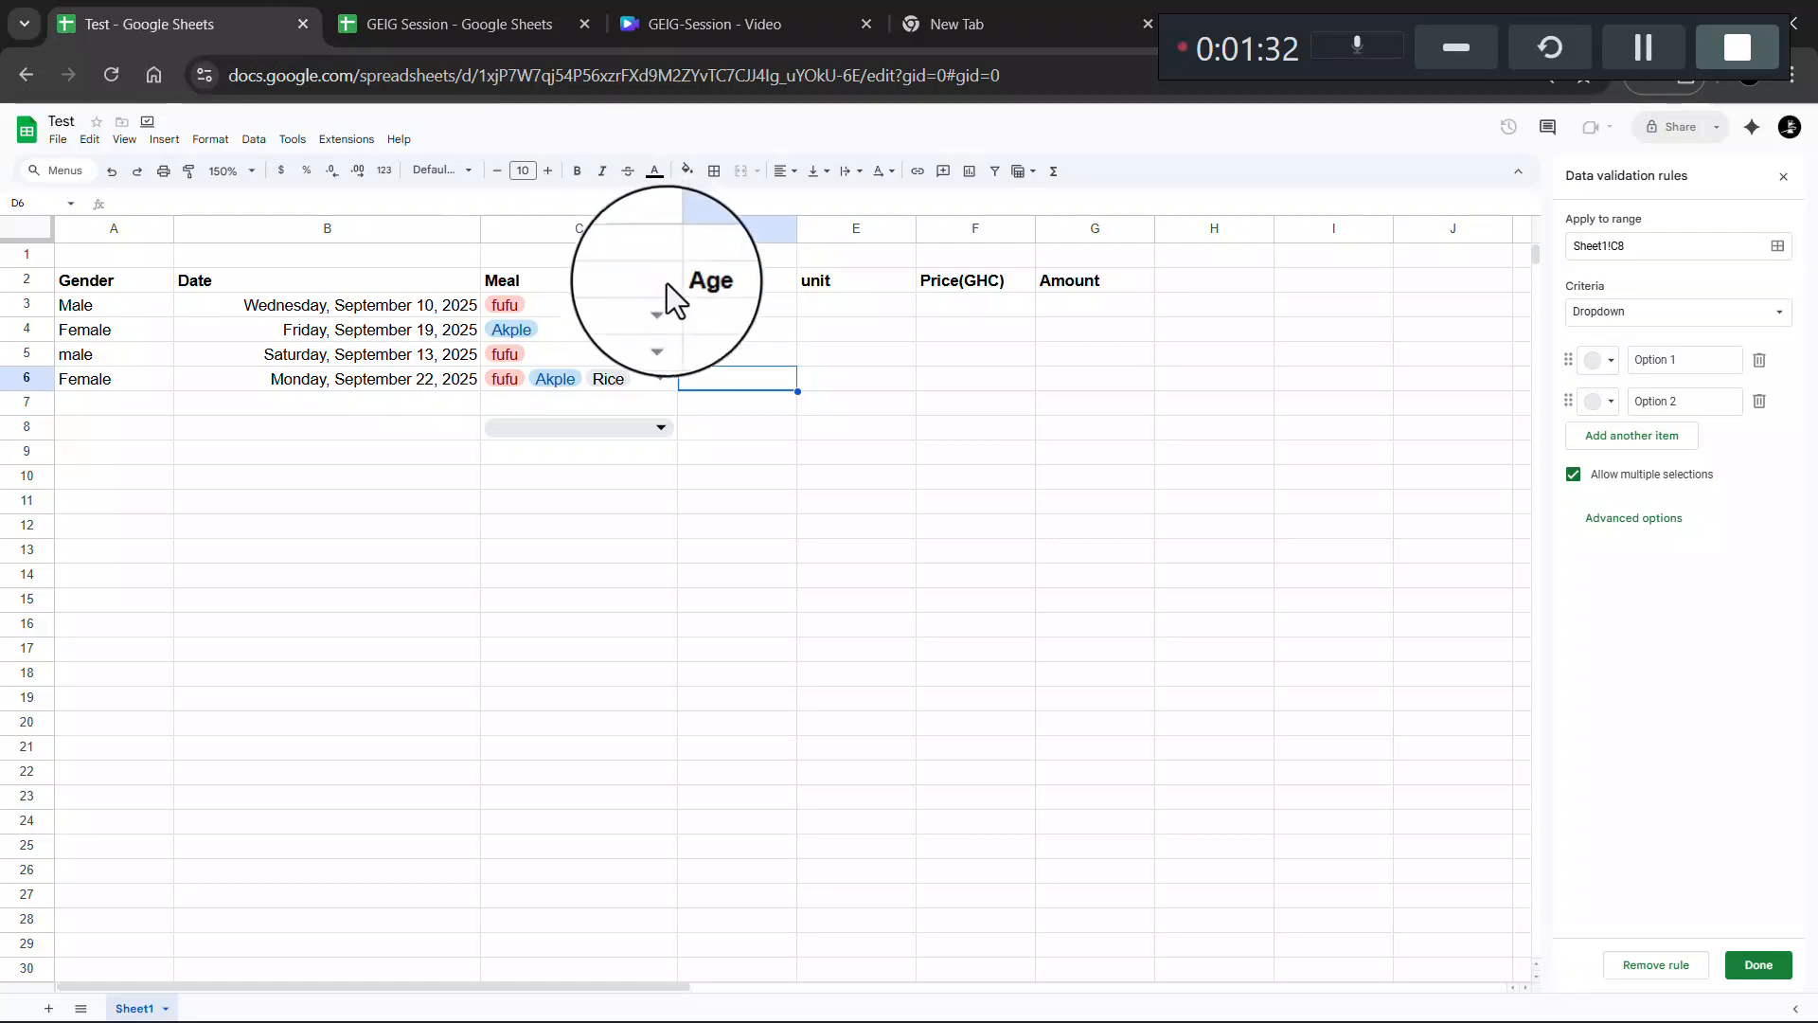
click(708, 303)
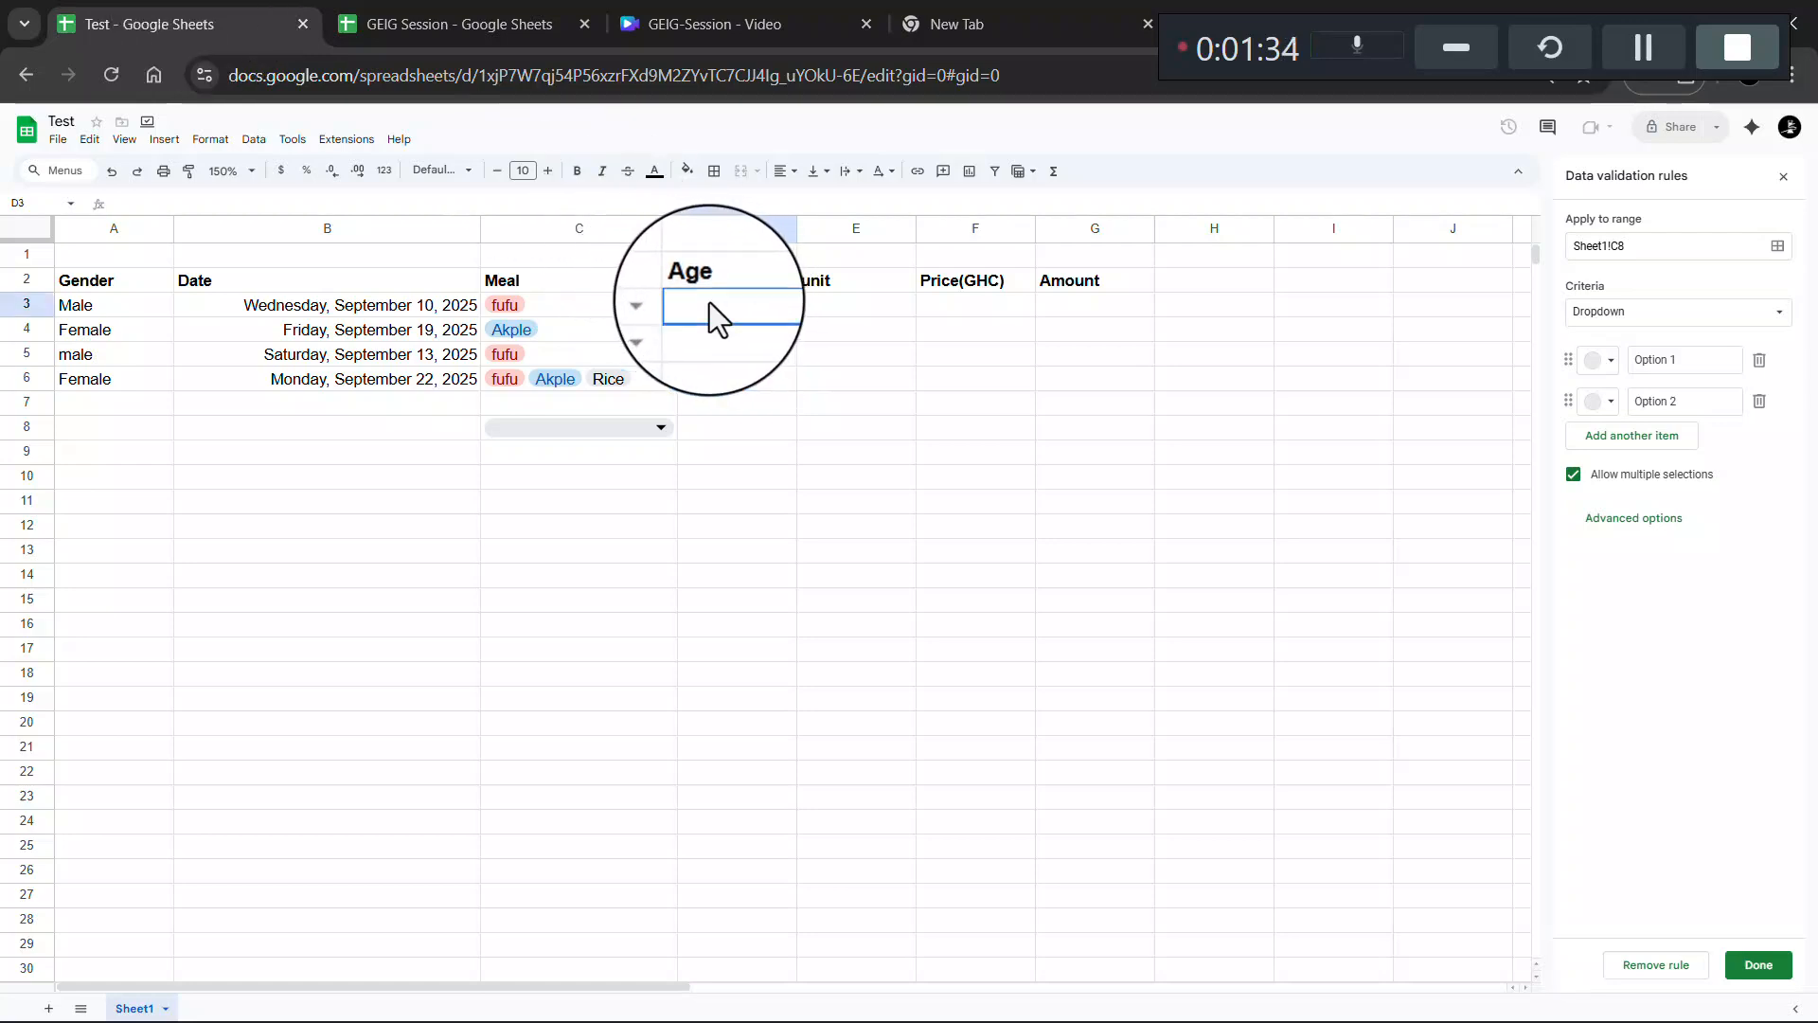
key(ctrl+v)
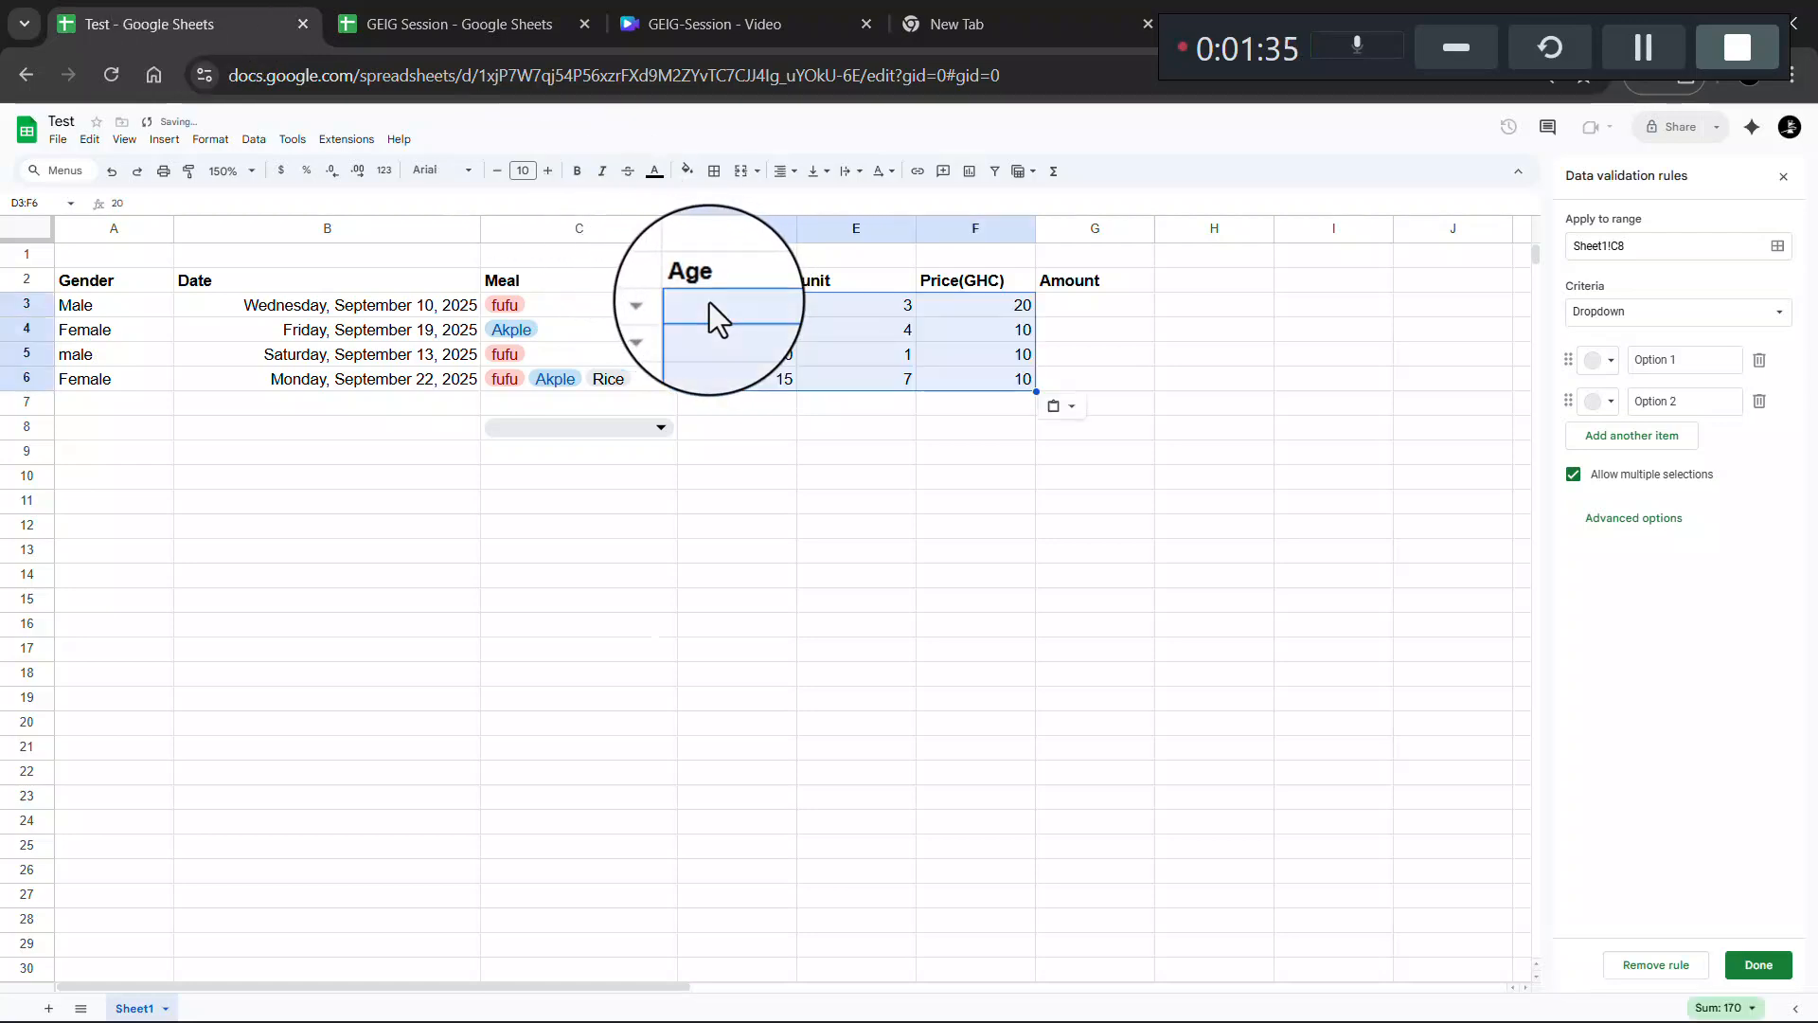
- Enter the label 'Total' in F7 of the Test table
double_click(935, 411)
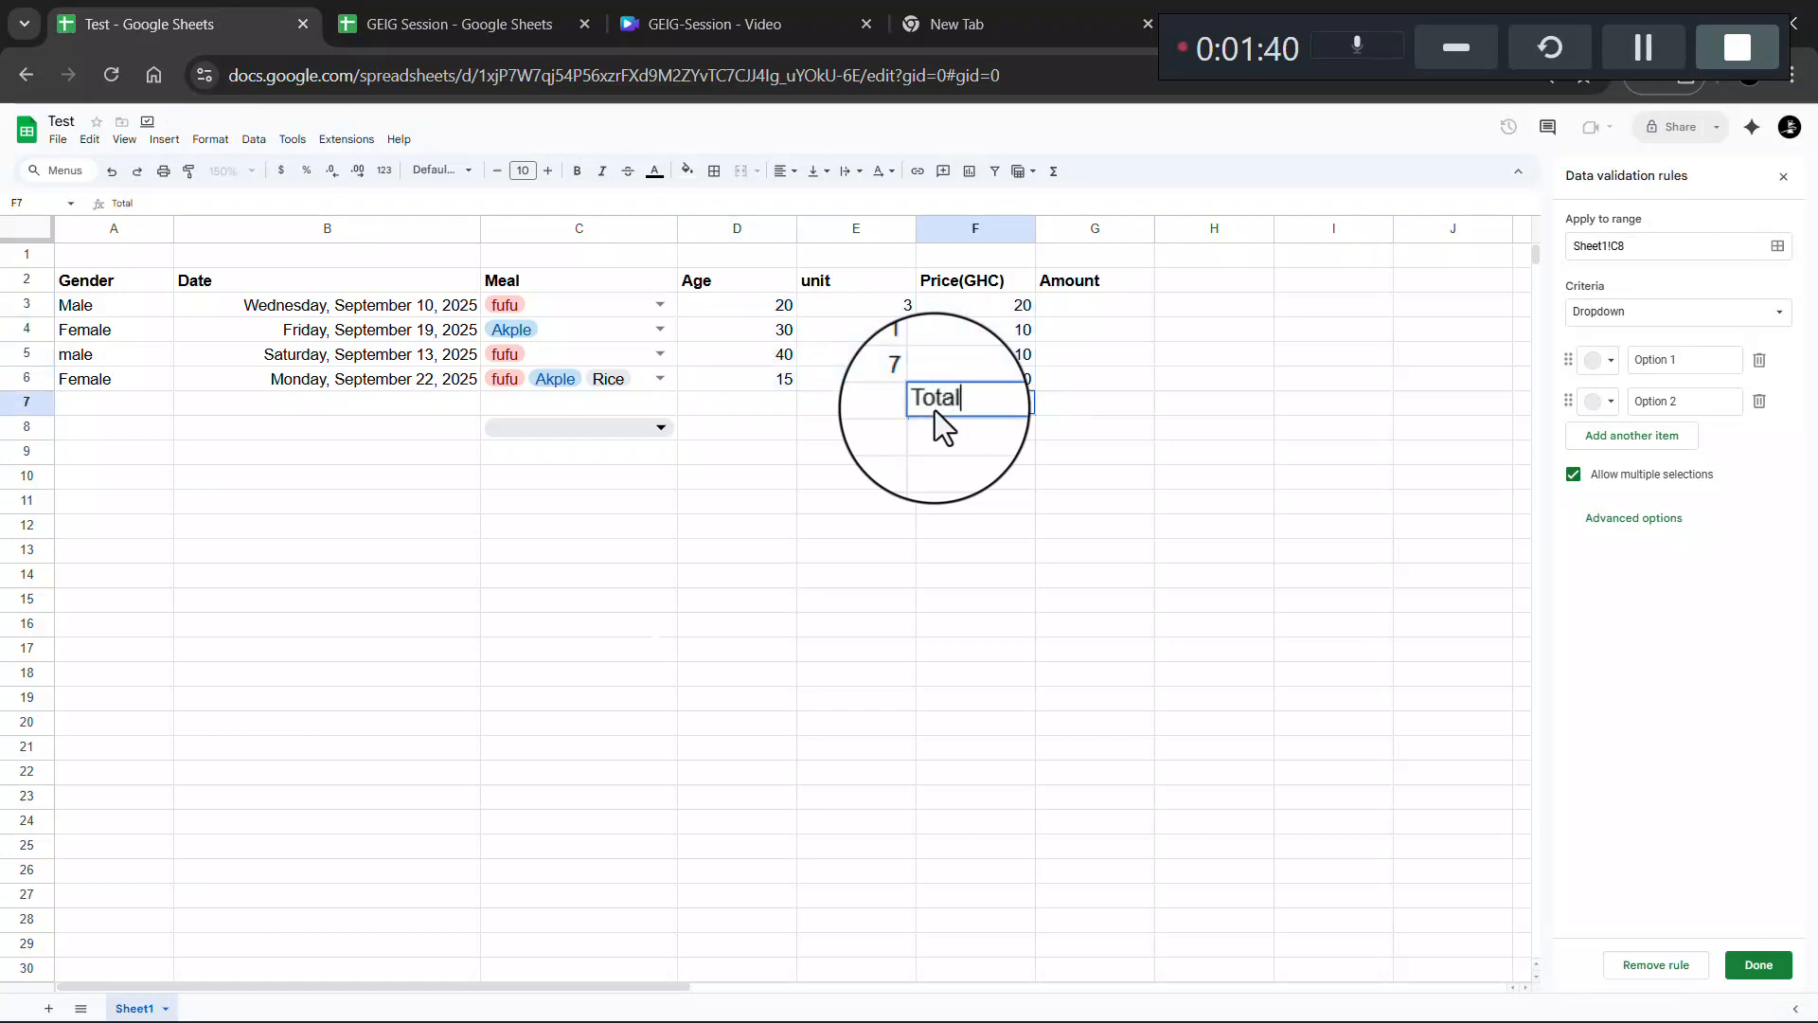
click(1098, 426)
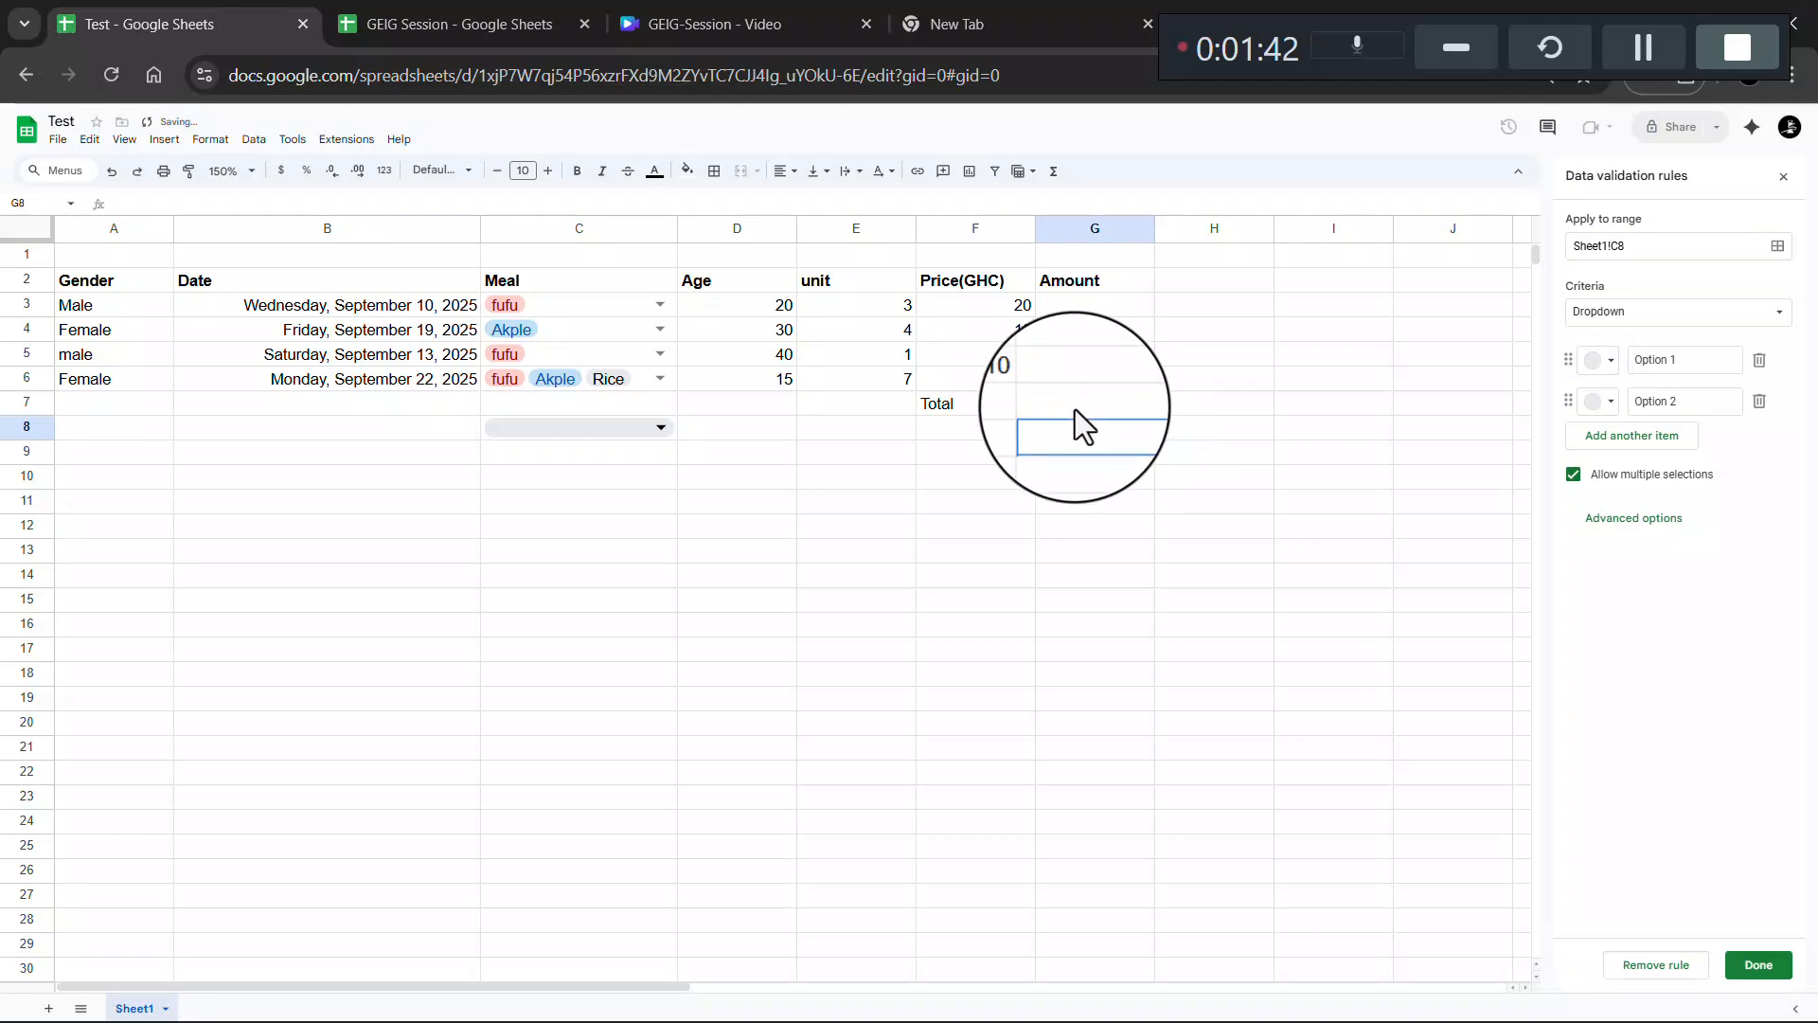
click(416, 21)
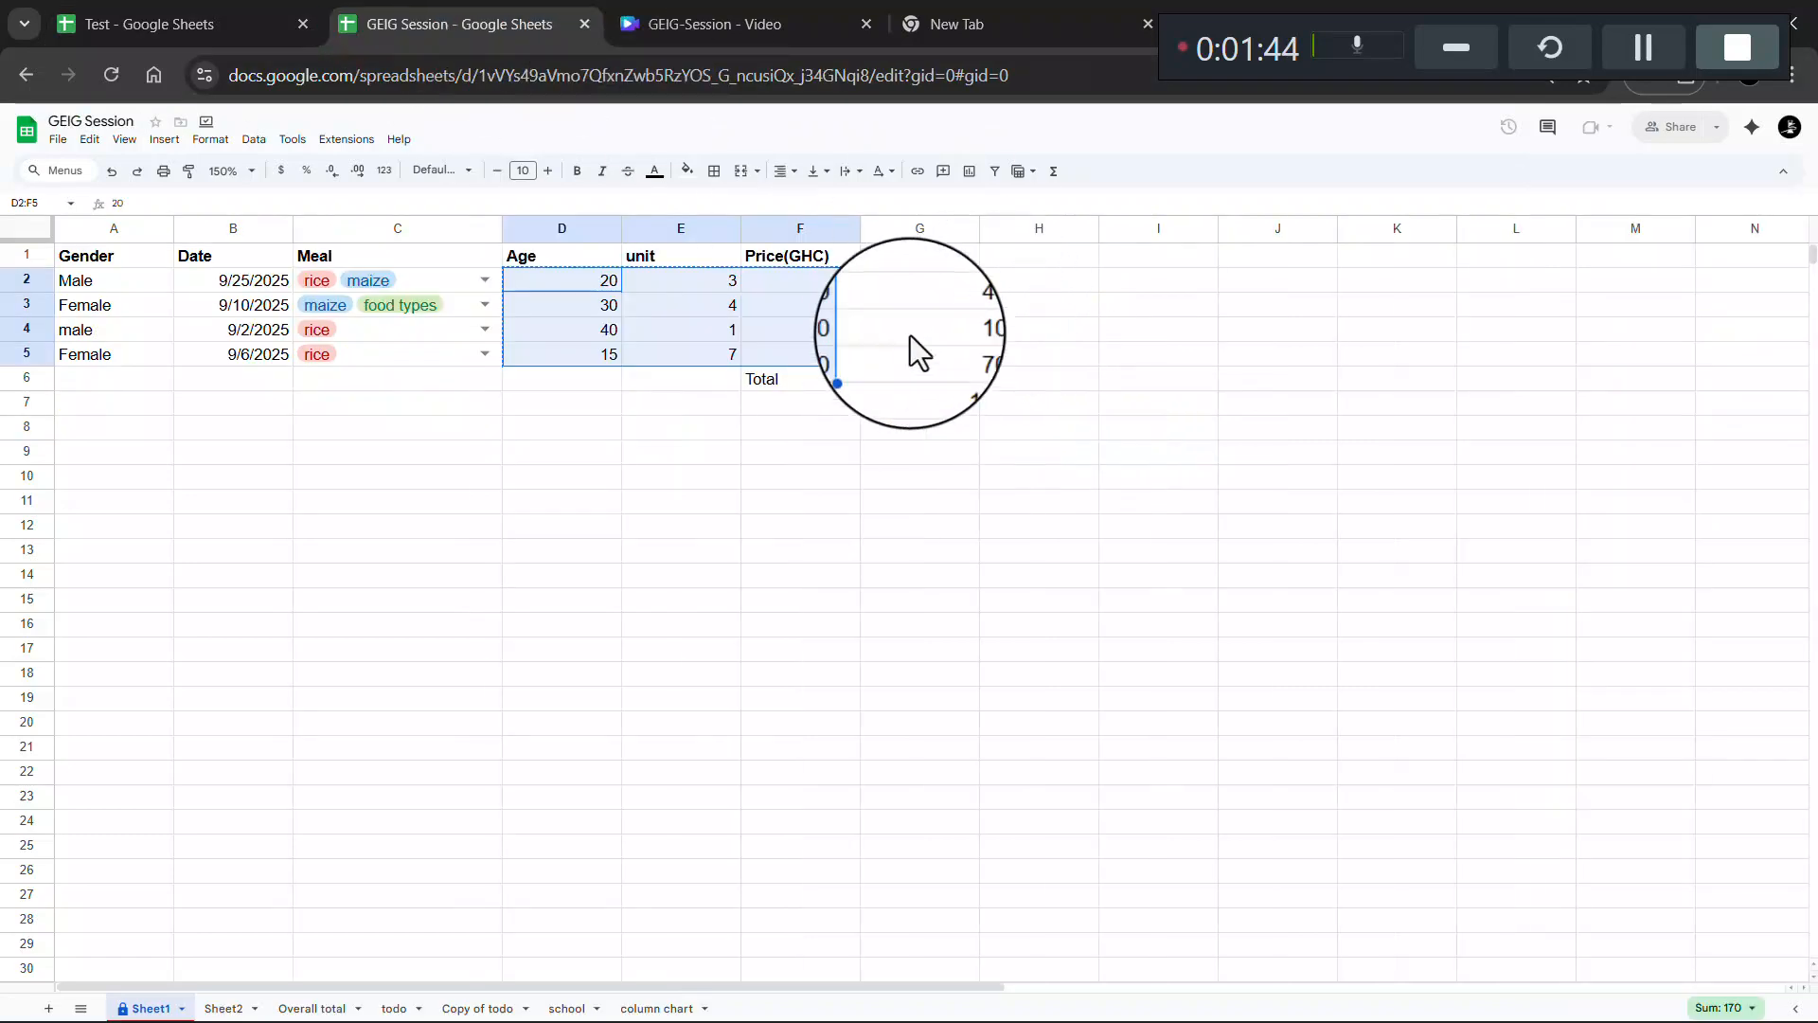
- Change GEIG Session's E2 unit from 3 to 4 and inspect G2's =PRODUCT(E2:F2) formula
key(ctrl+c)
click(726, 286)
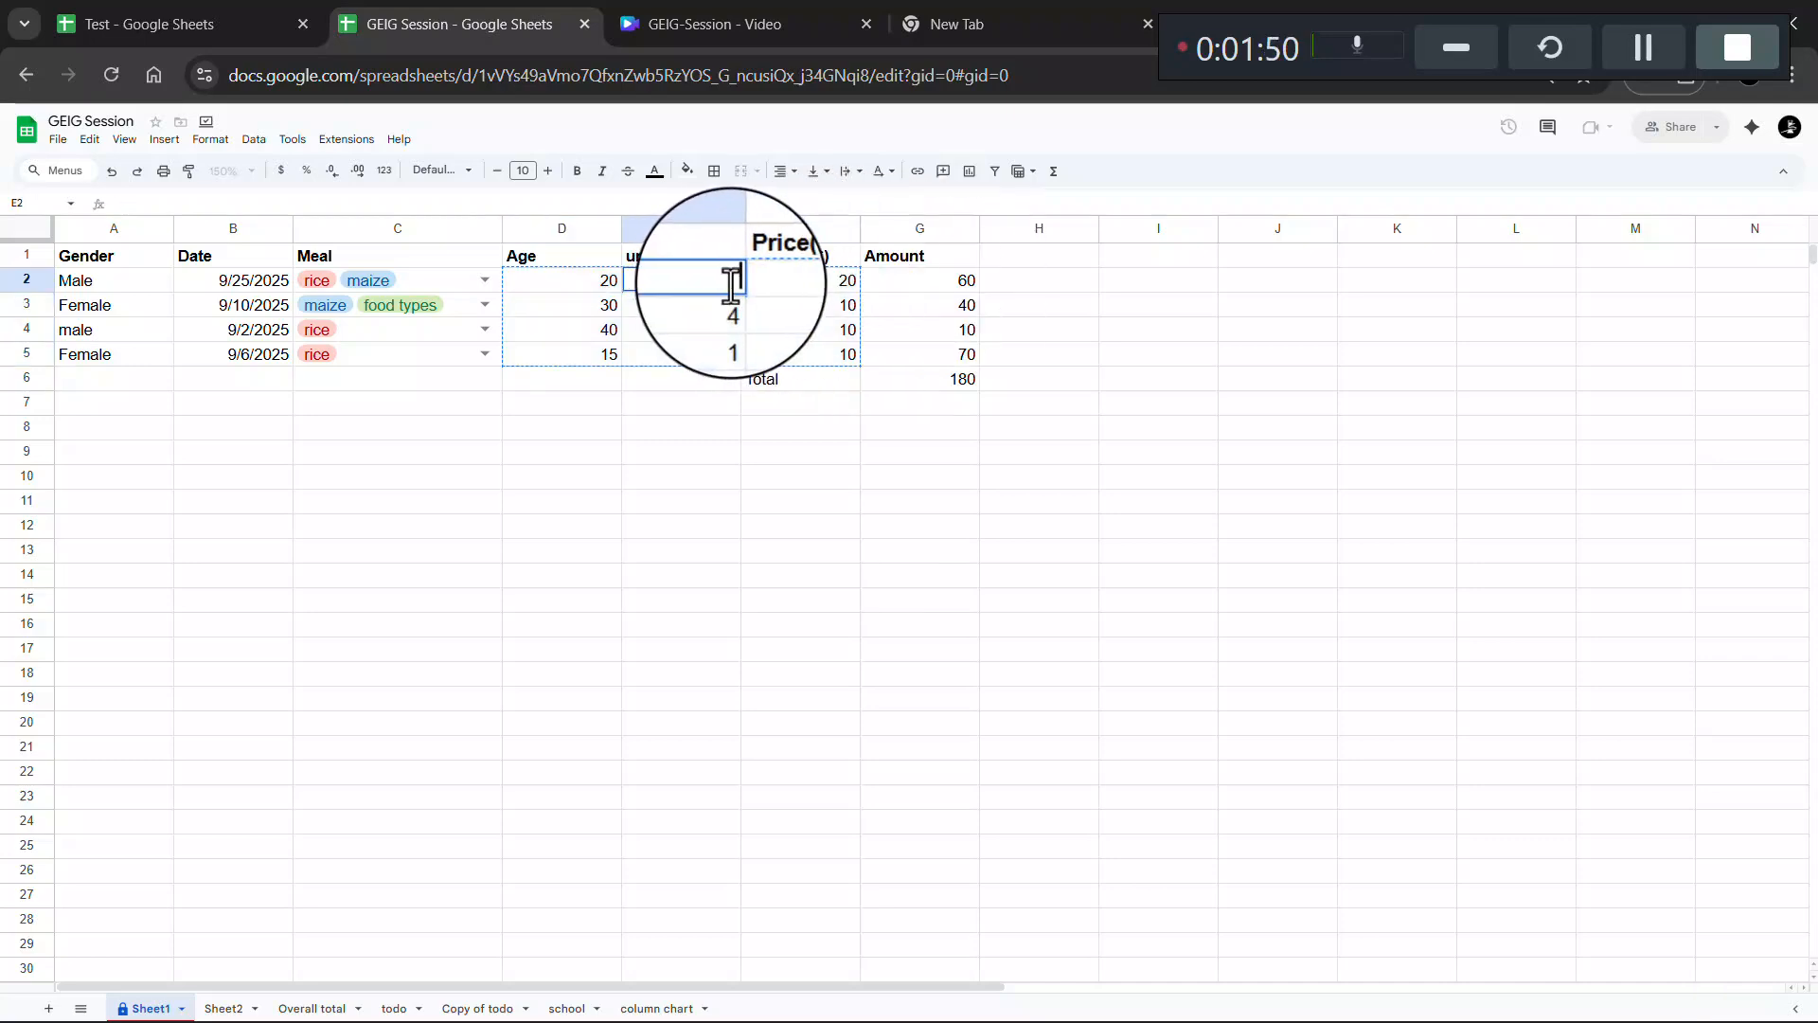
text(4)
key(Return)
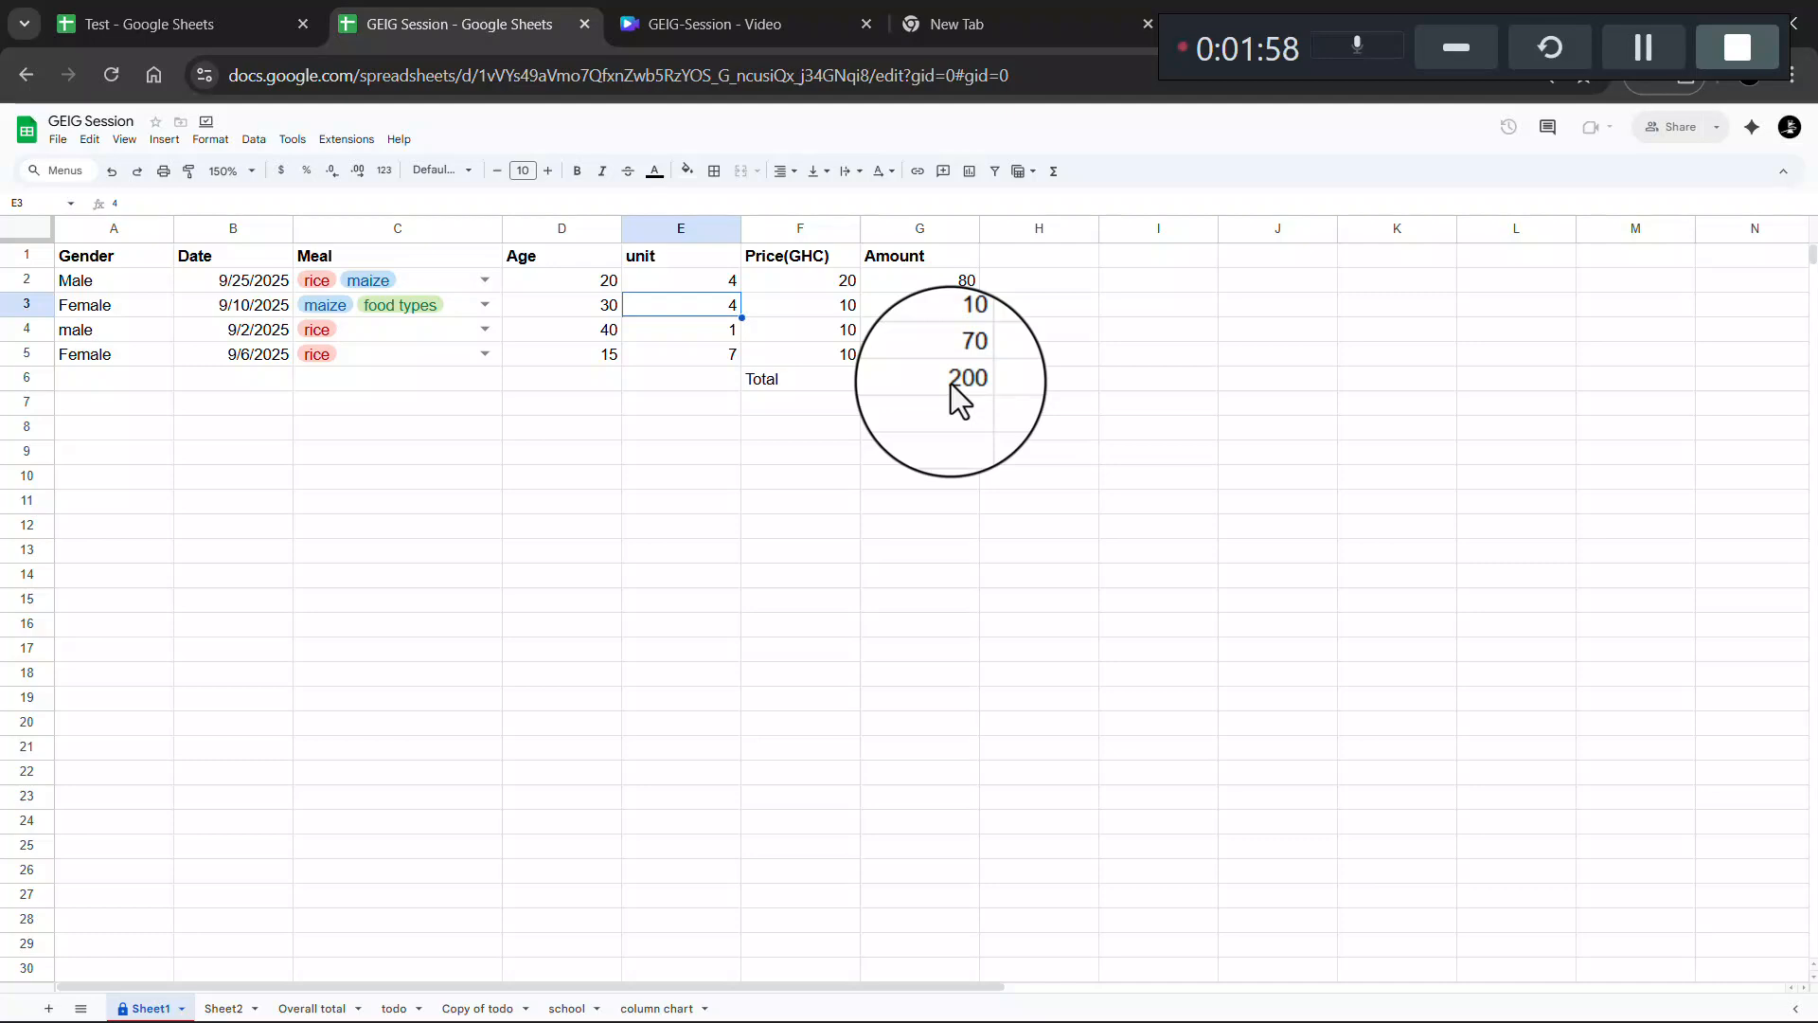
click(962, 280)
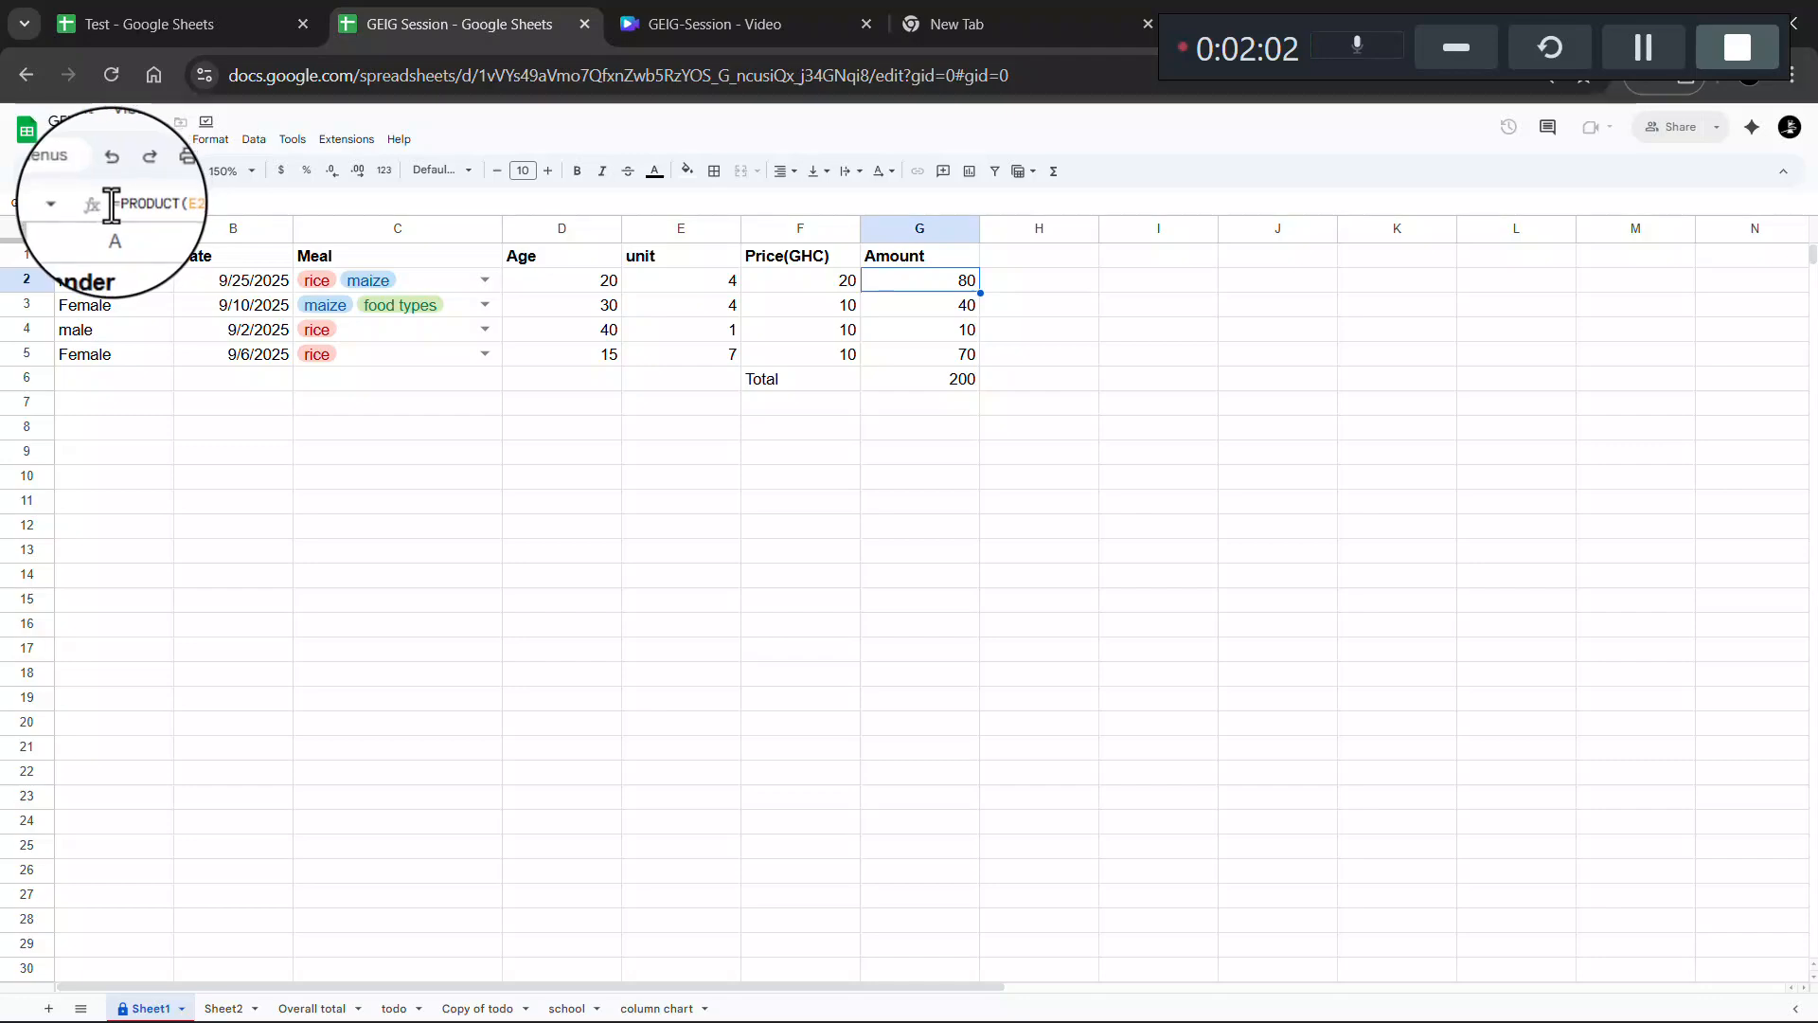
key(ctrl+plus)
key(ctrl+plus)
key(ctrl+plus)
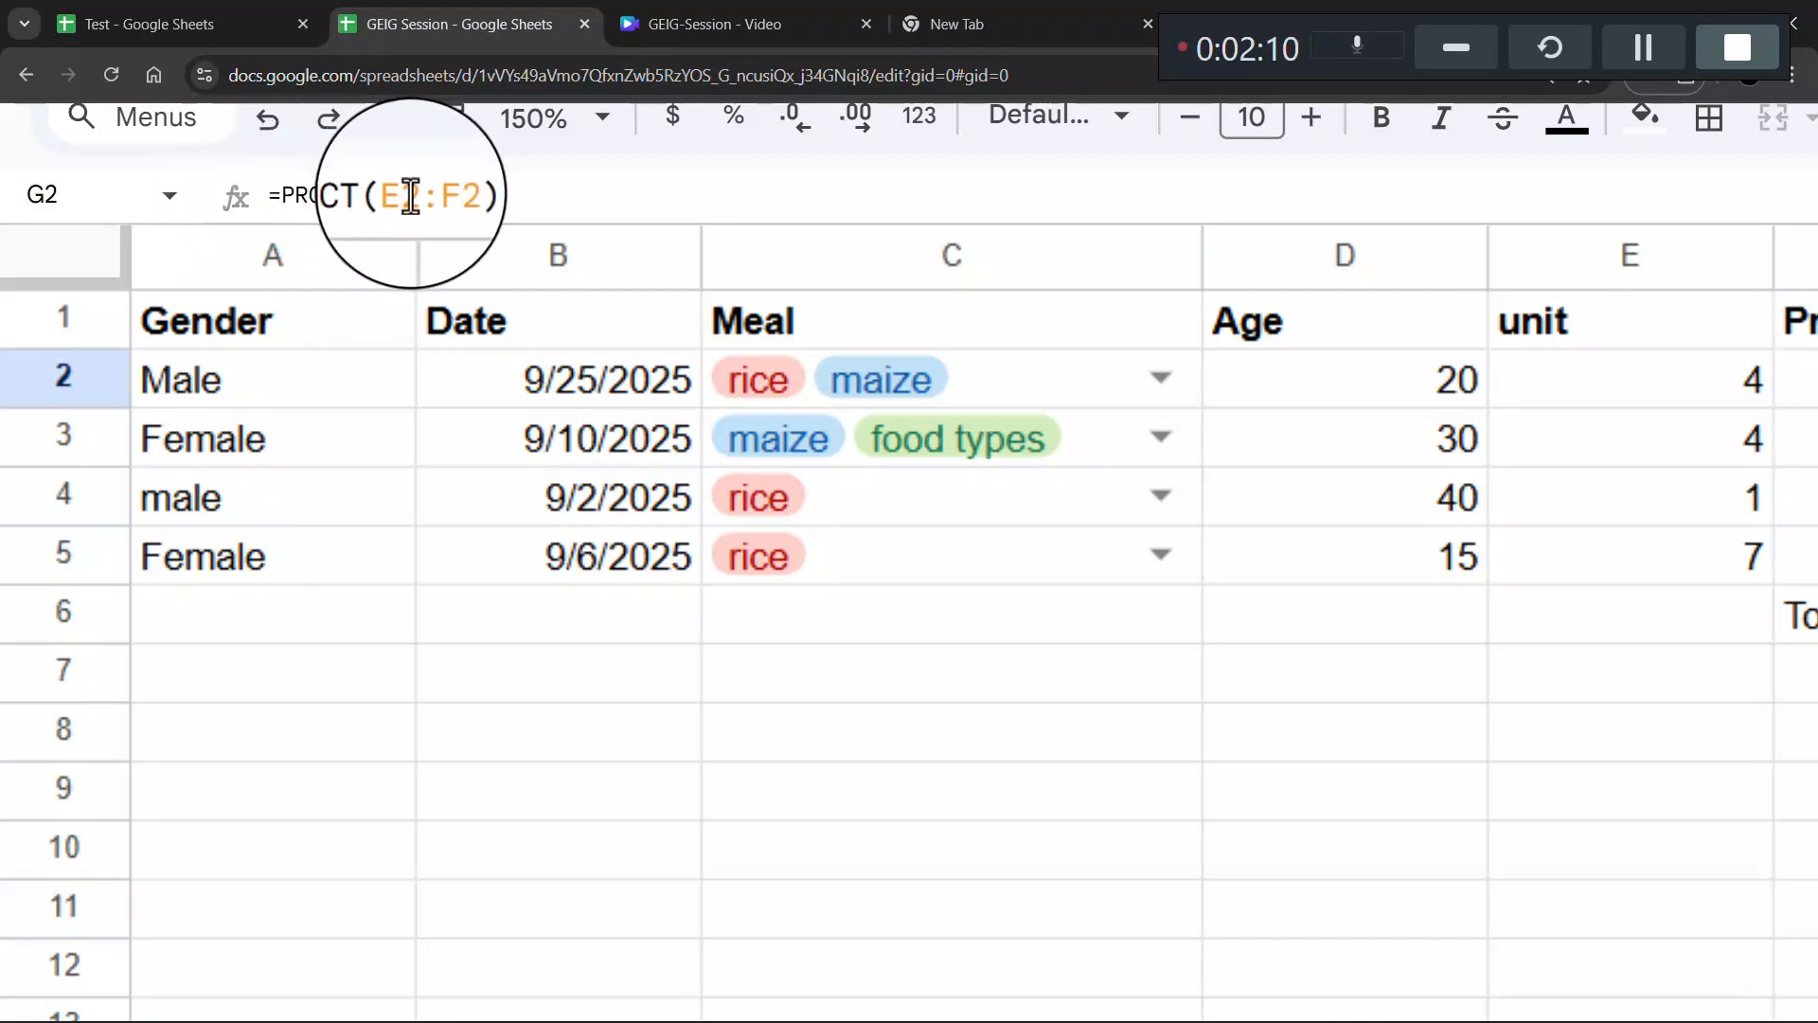
key(ctrl+minus)
key(ctrl+minus)
key(ctrl+minus)
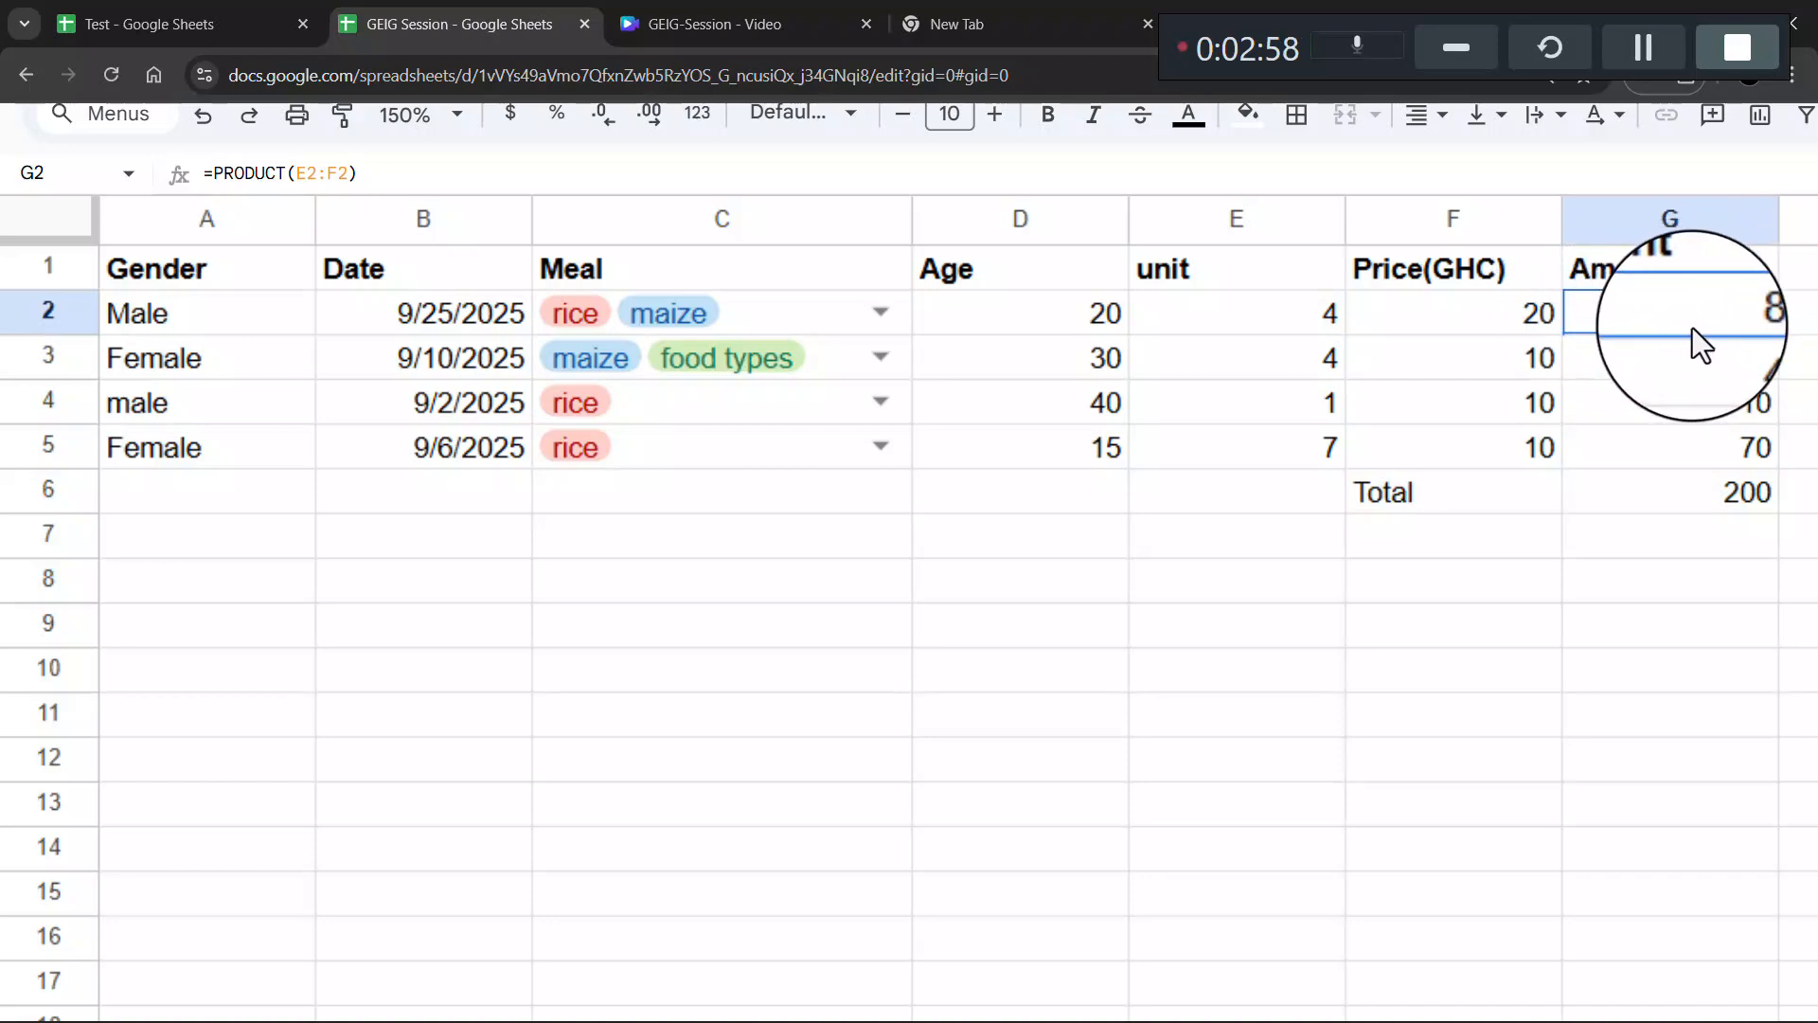
scroll(1361, 430, down, 3)
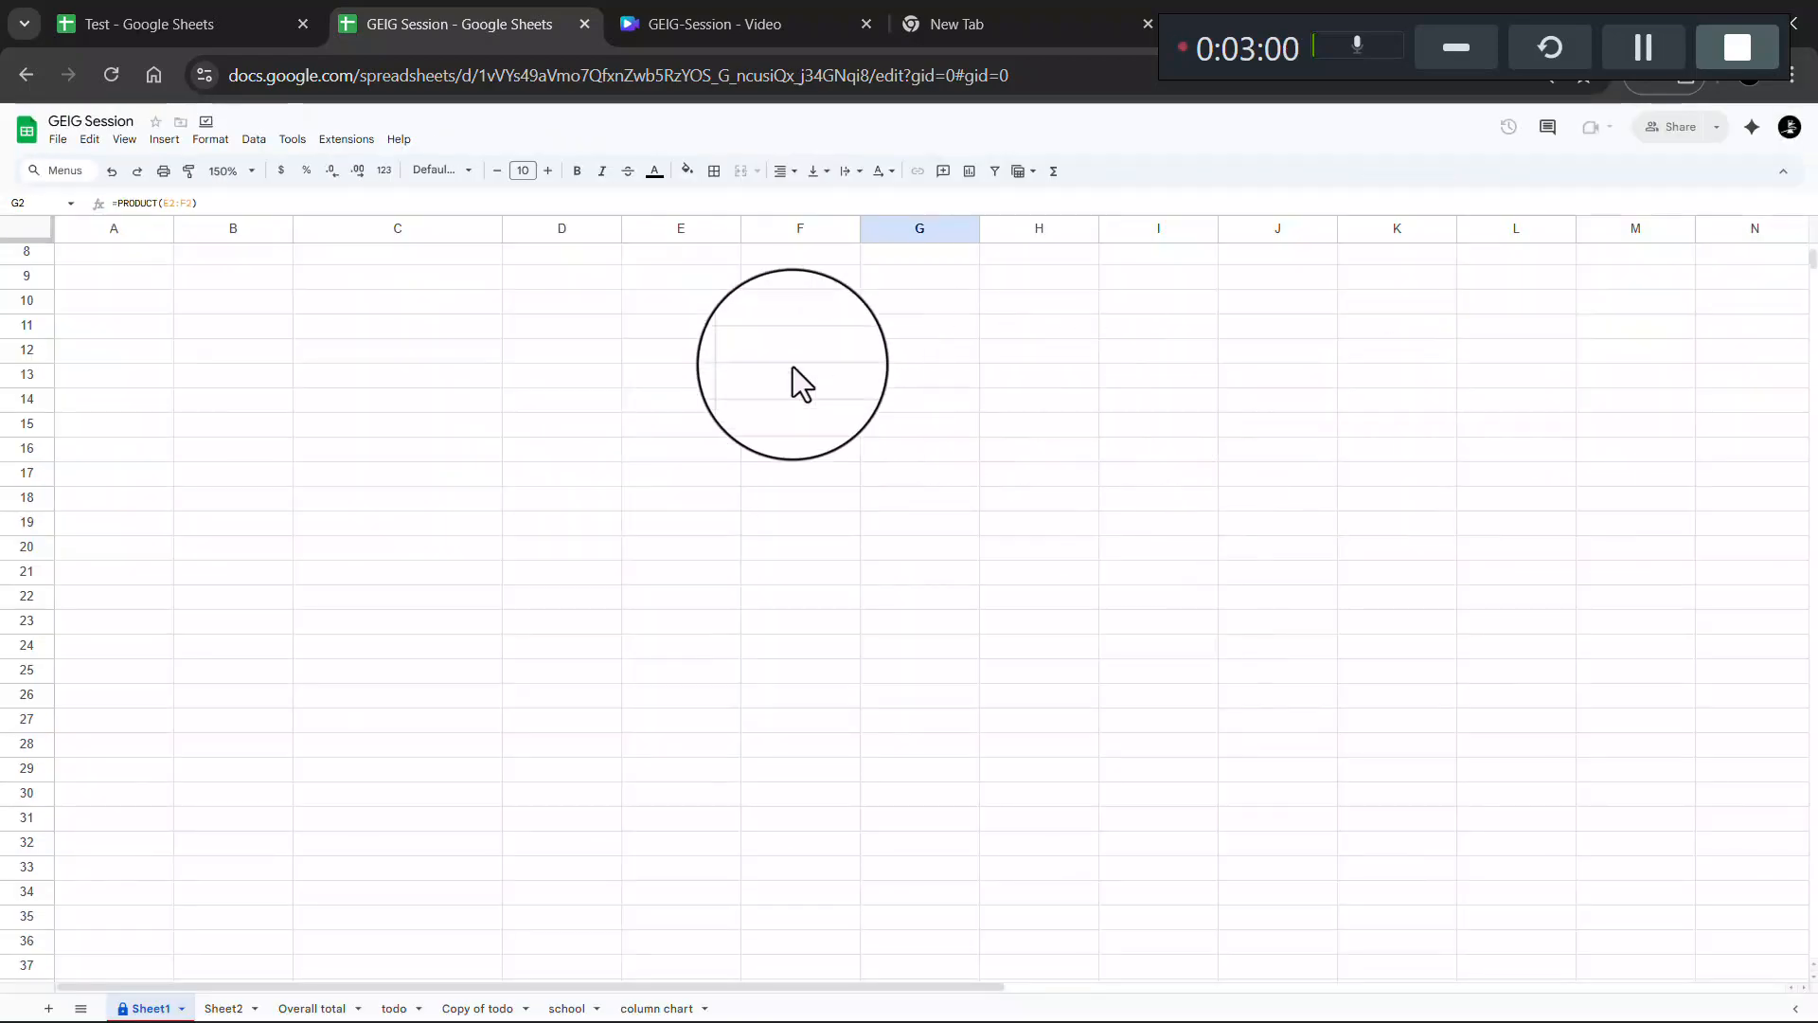
scroll(793, 367, up, 3)
- Enter =F3*E3 in the Test sheet's G3 so the first Amount shows 60
click(216, 11)
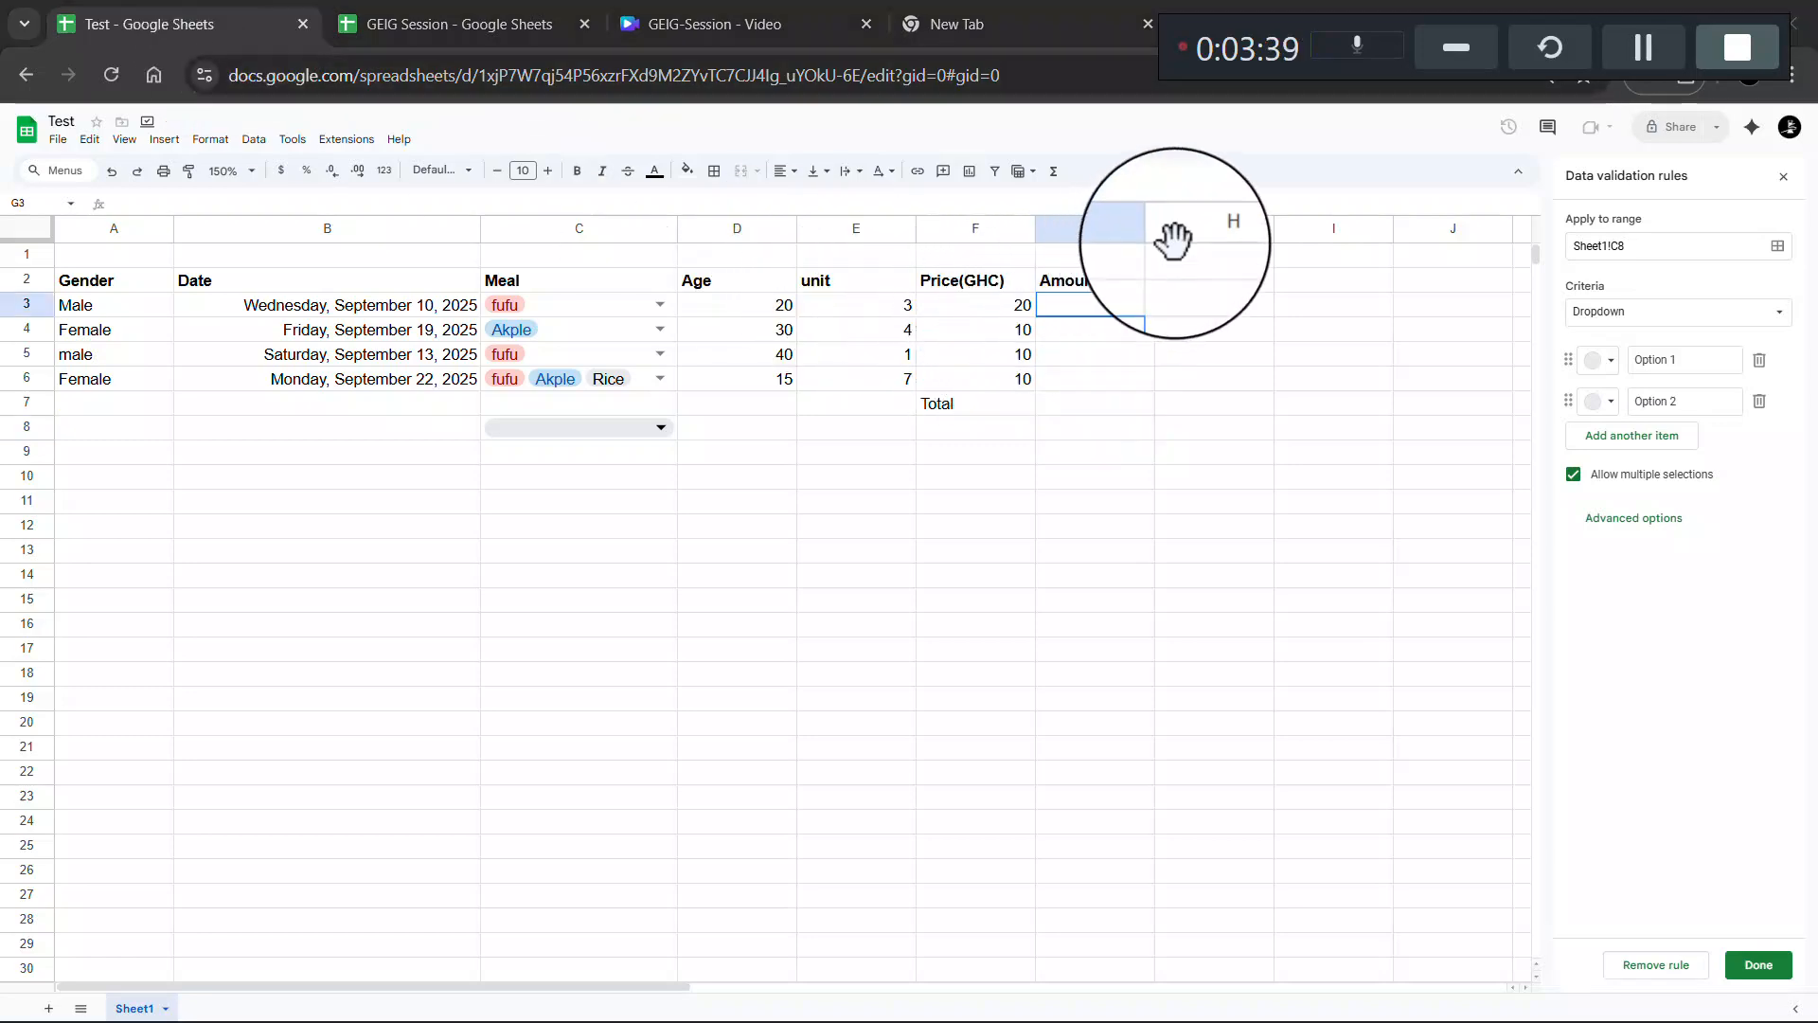
click(1084, 305)
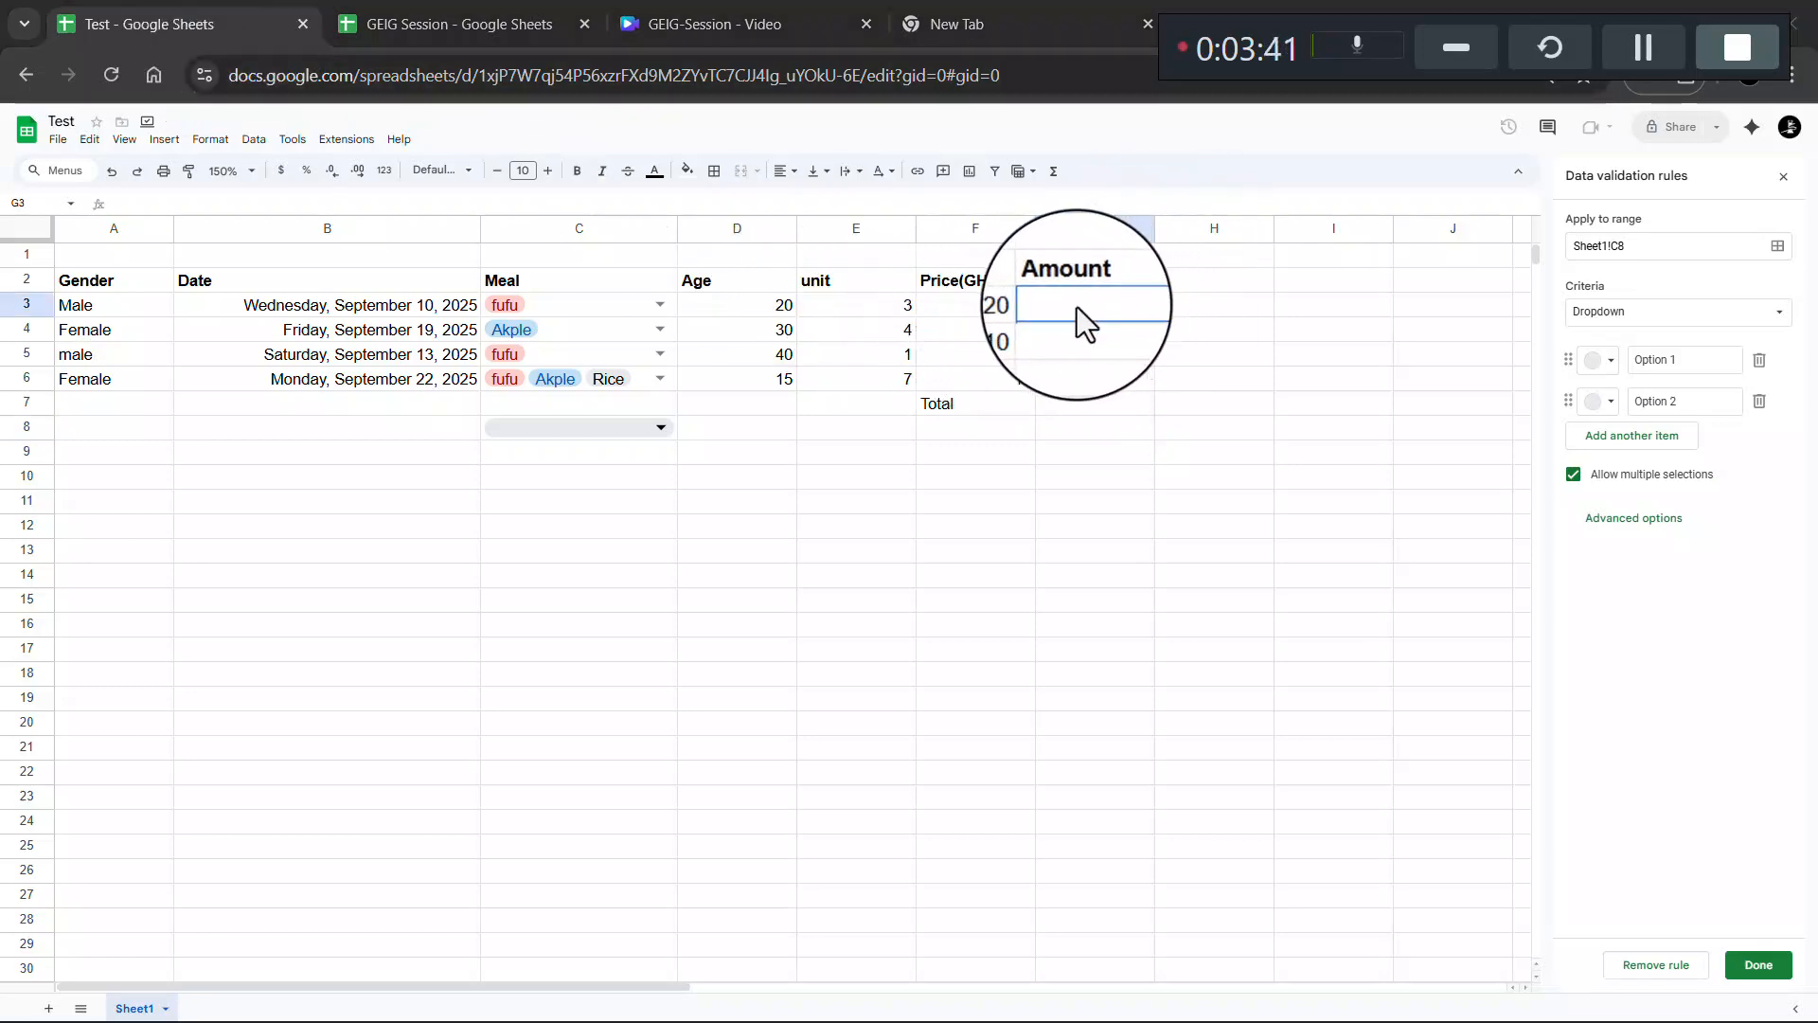
double_click(1077, 307)
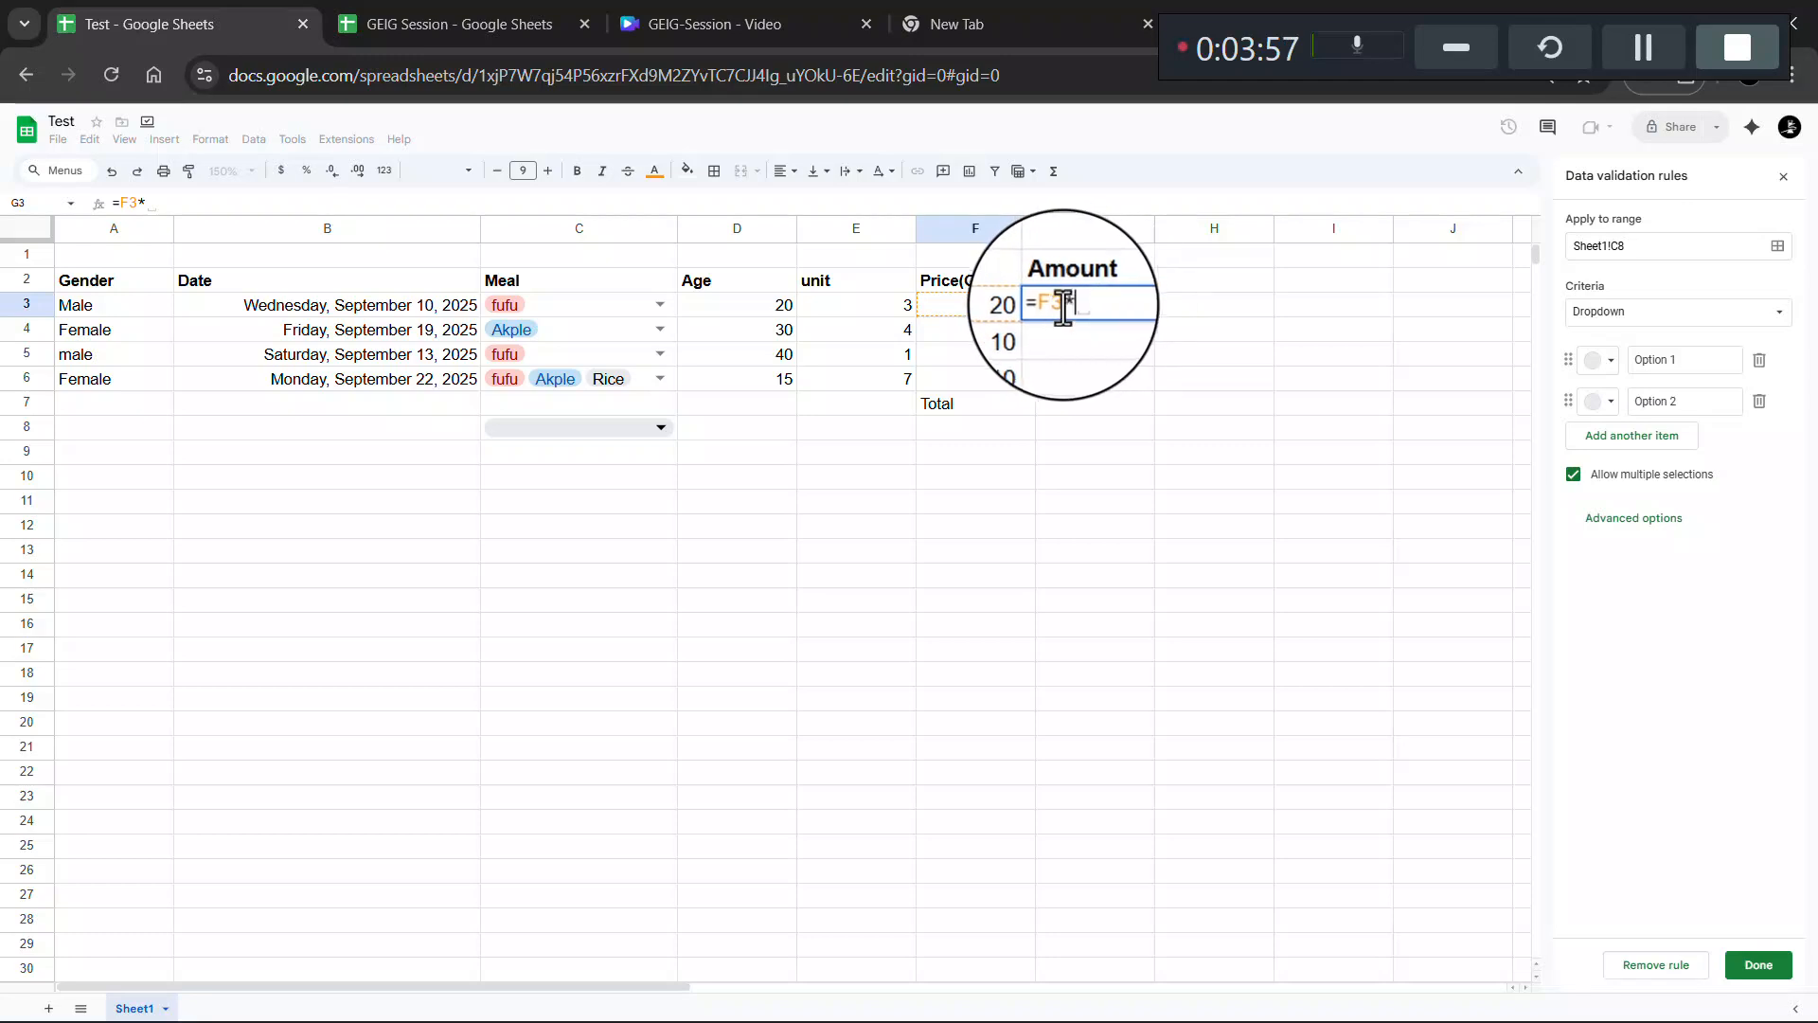
click(894, 308)
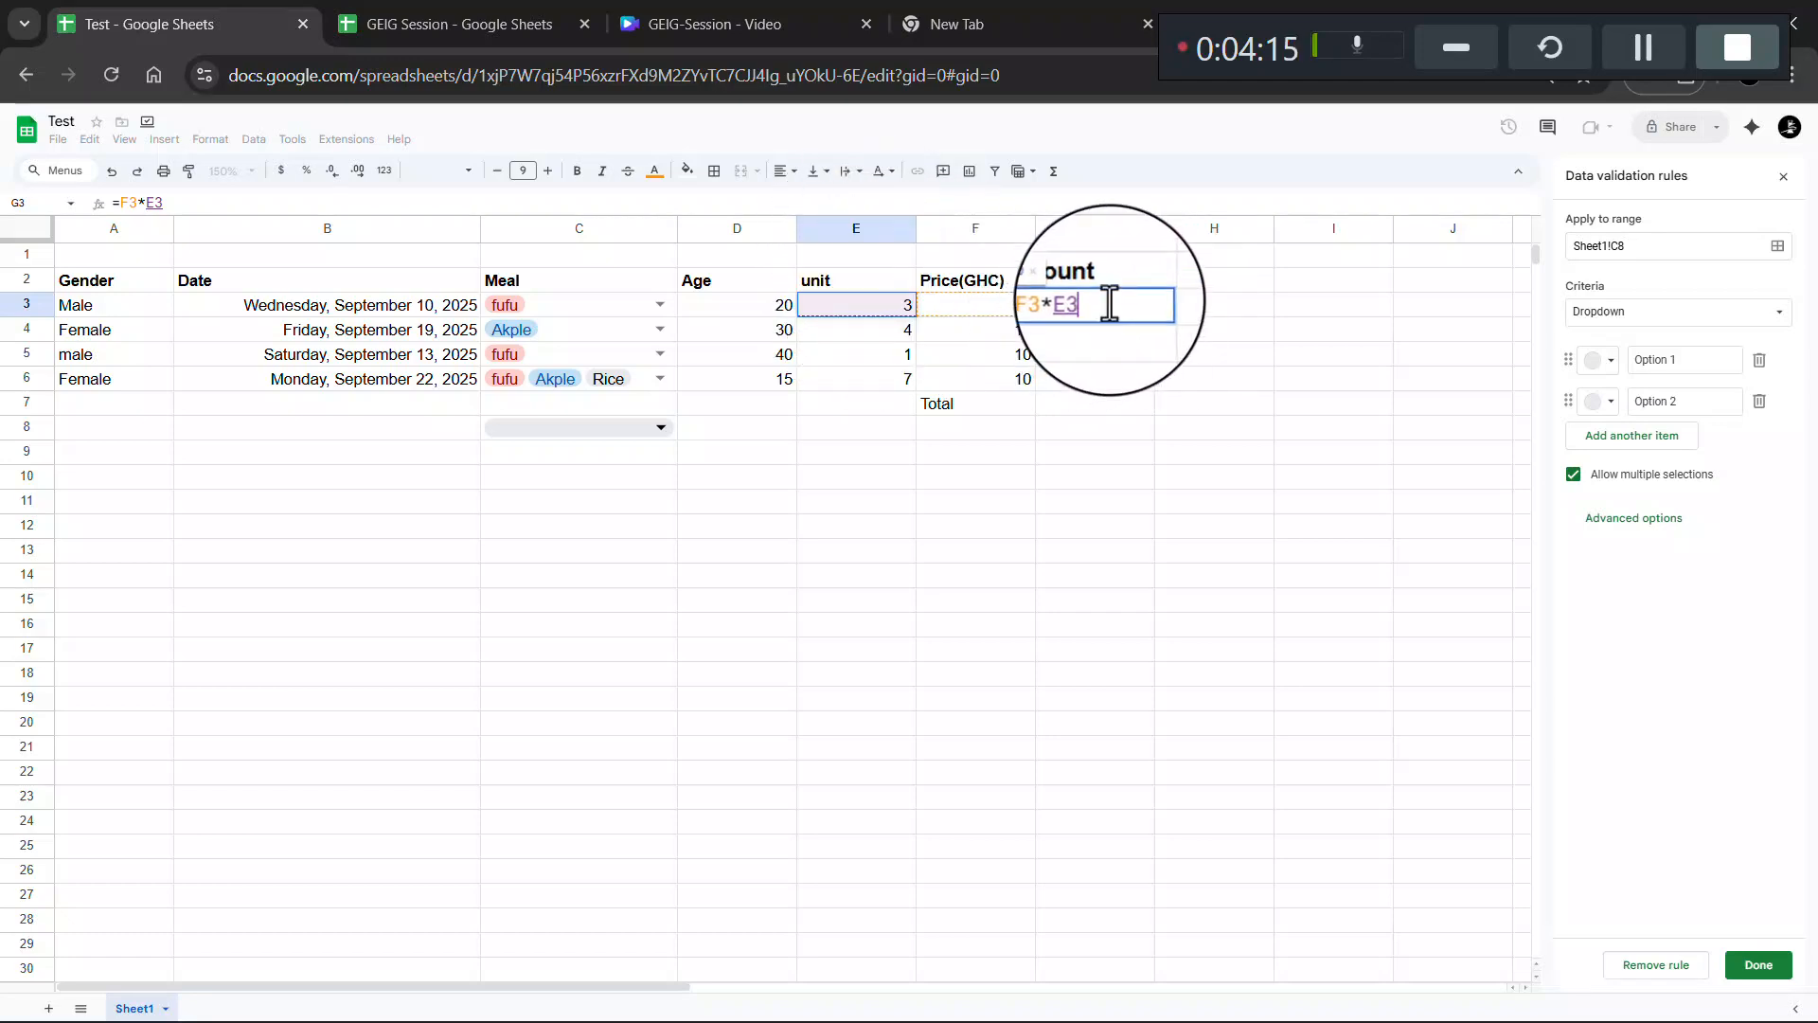
key(Return)
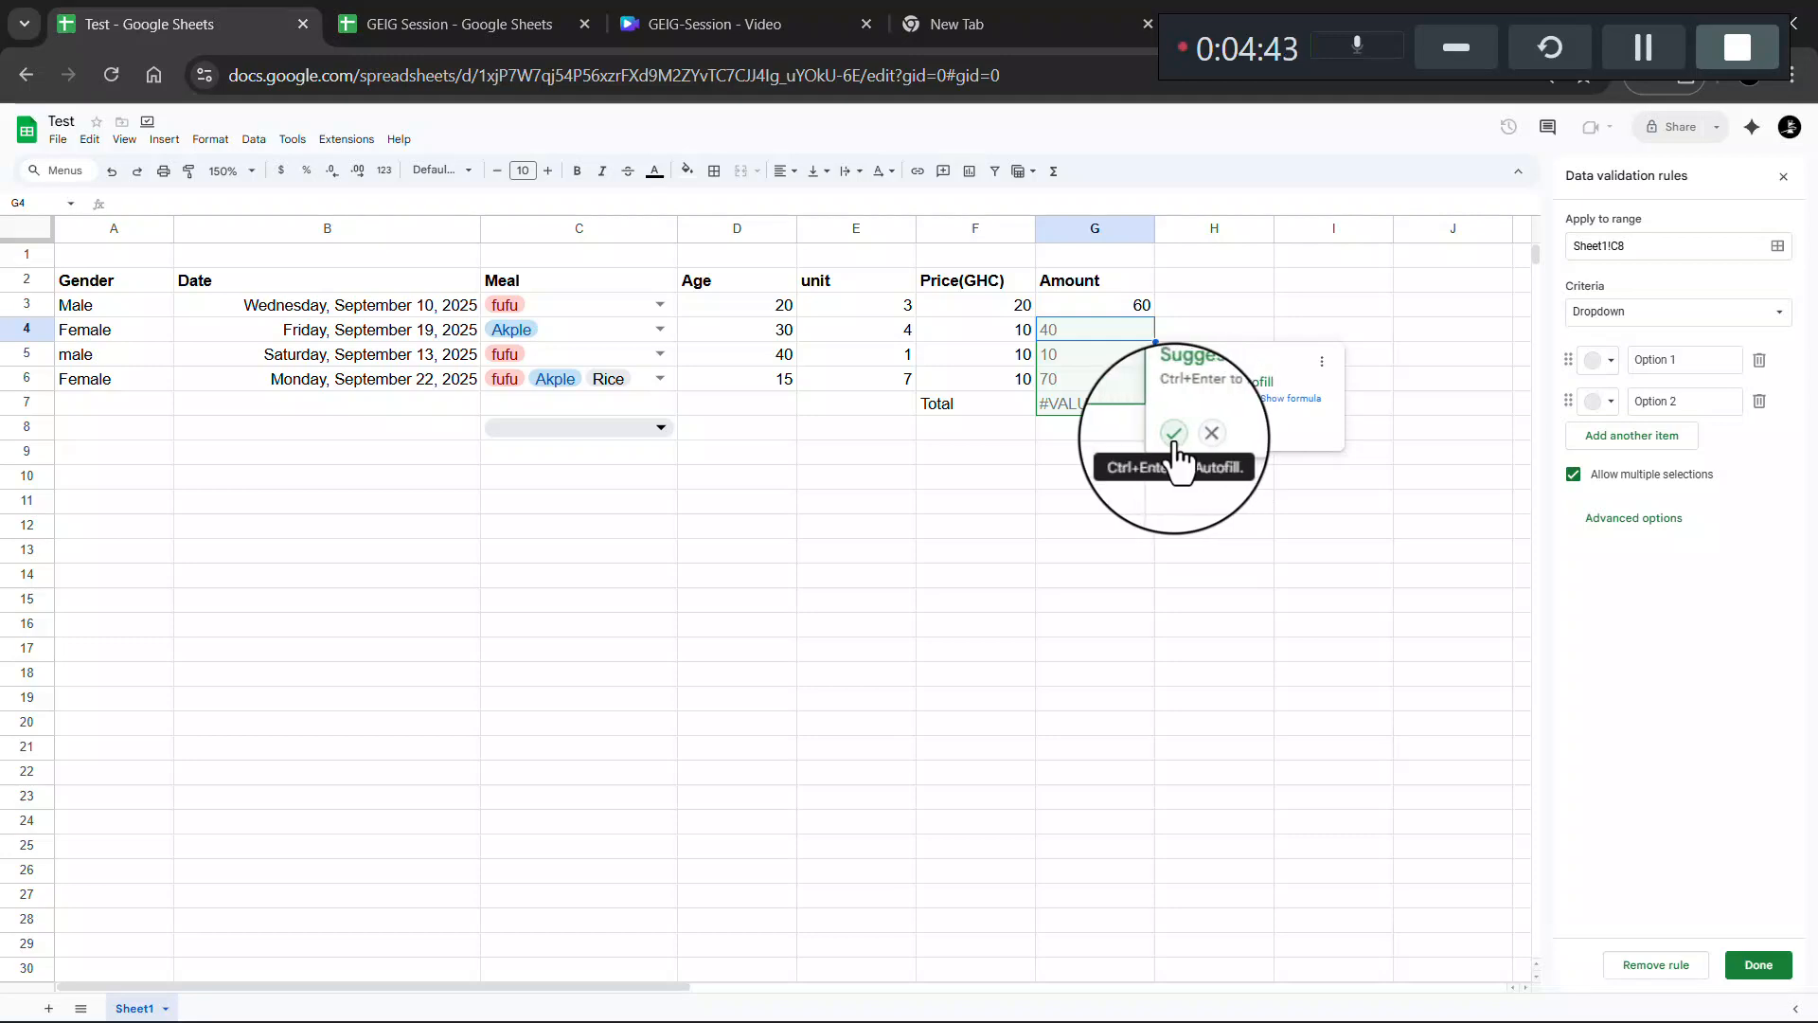
- Accept the autofill giving Amounts 60, 40, 10, 70, then select G7's erroneous =F7*E7 formula
click(1173, 433)
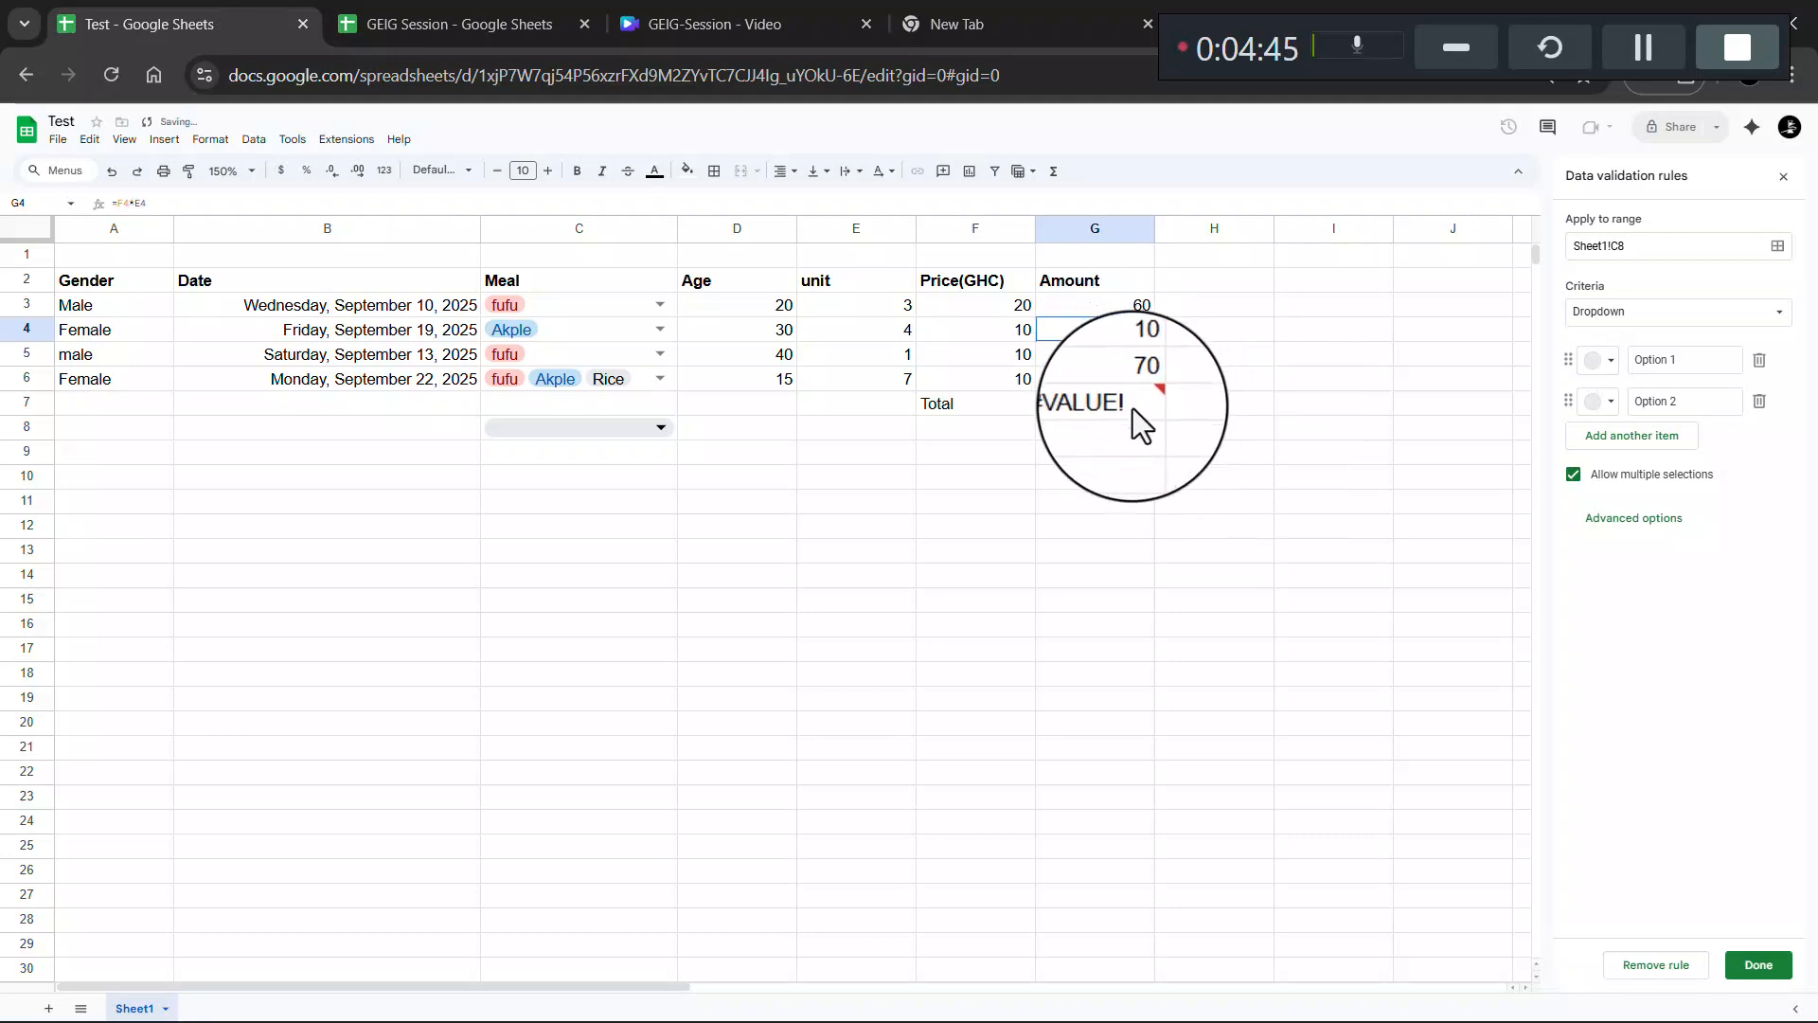
double_click(1125, 406)
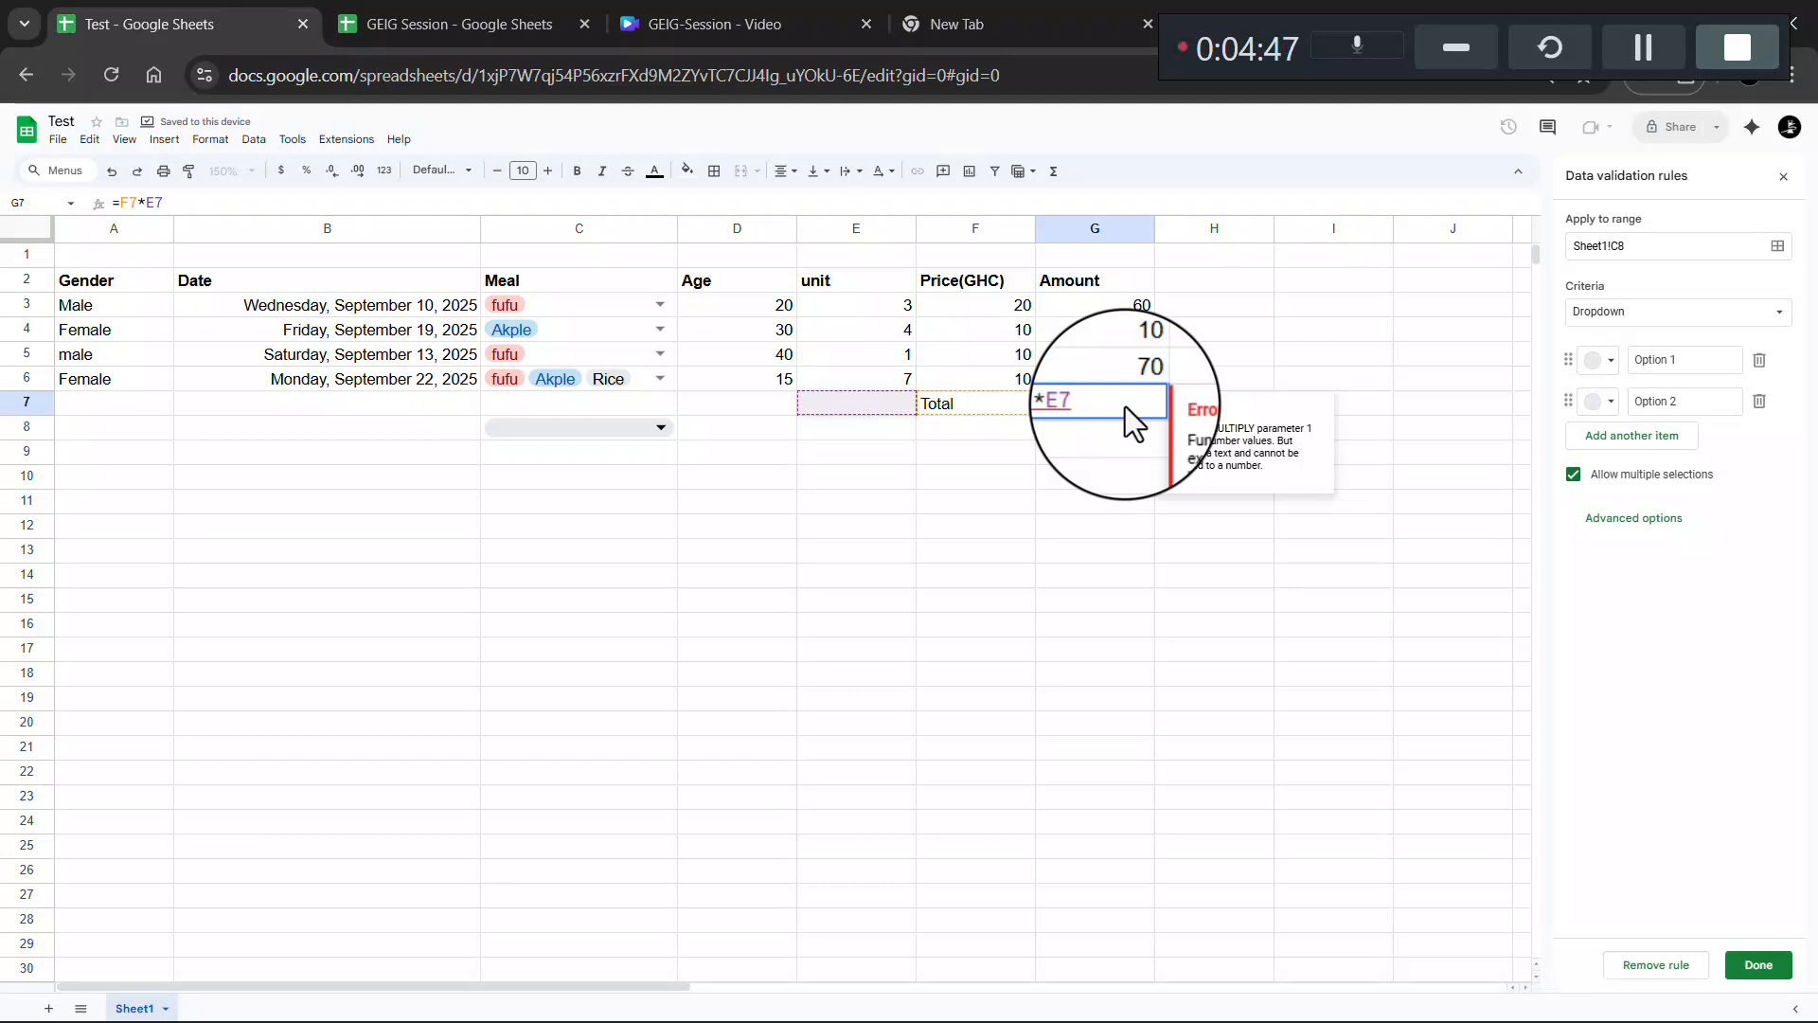
double_click(1076, 407)
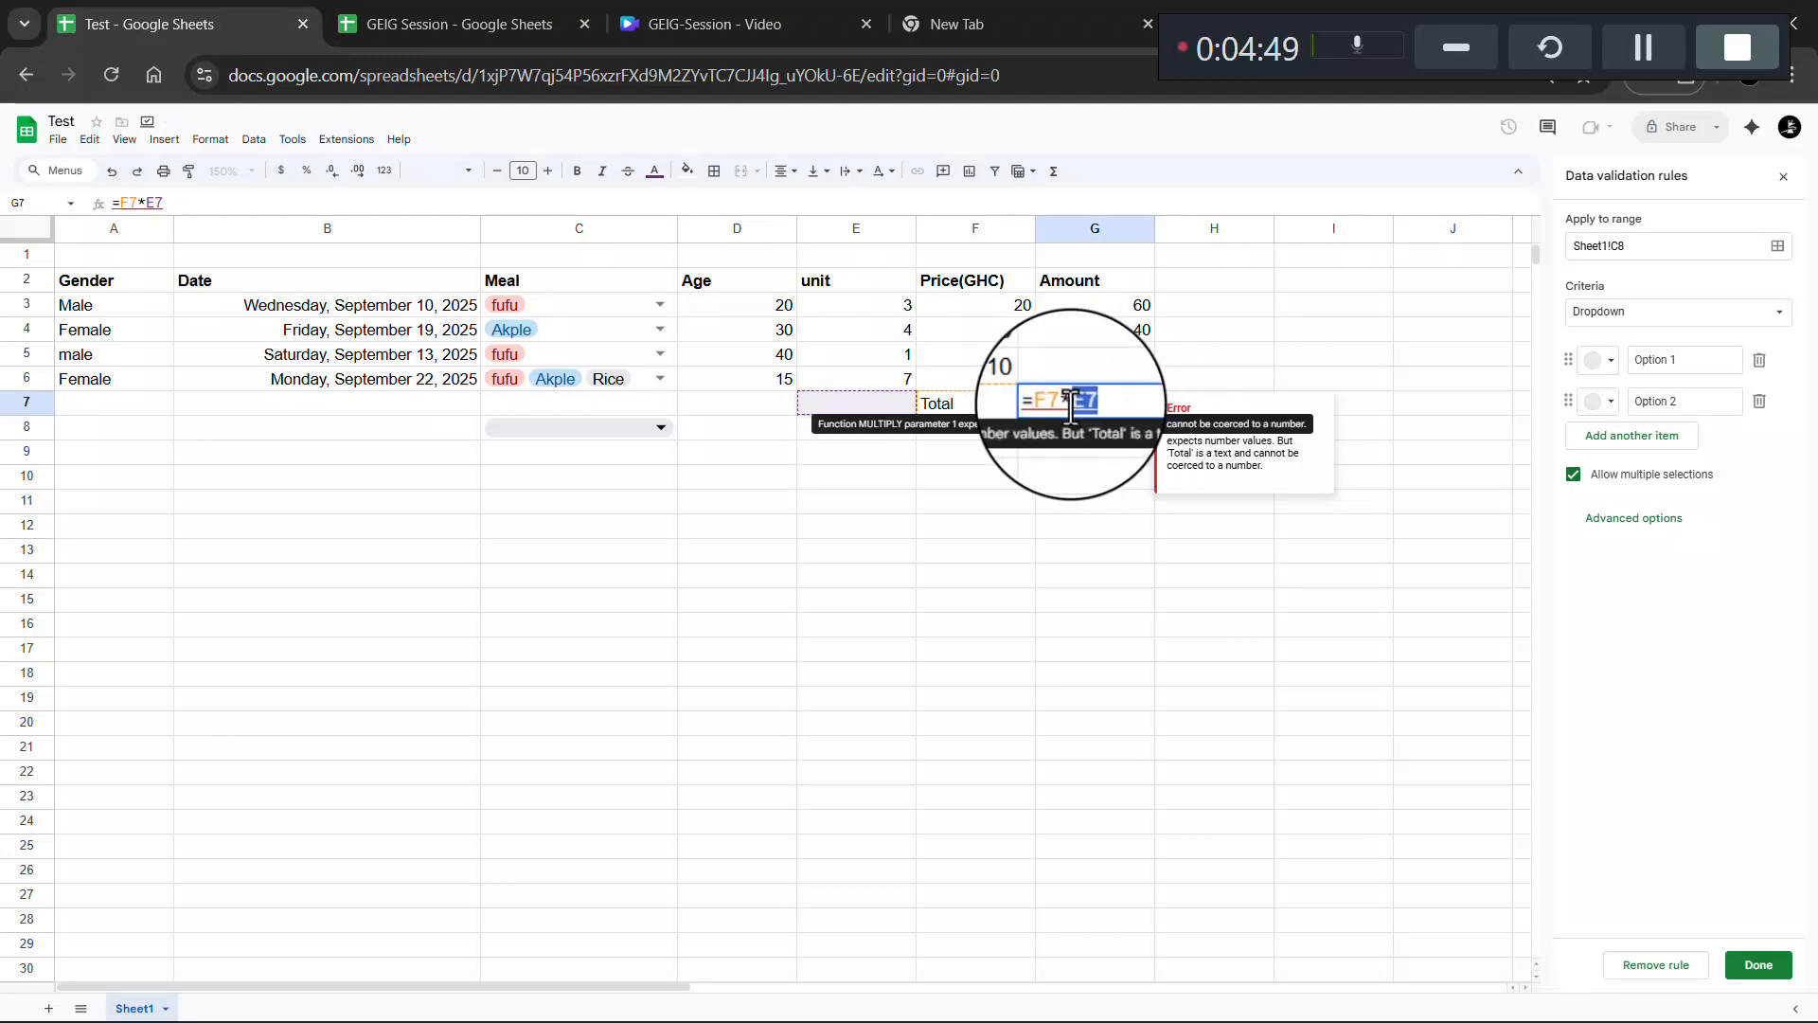
click(1070, 403)
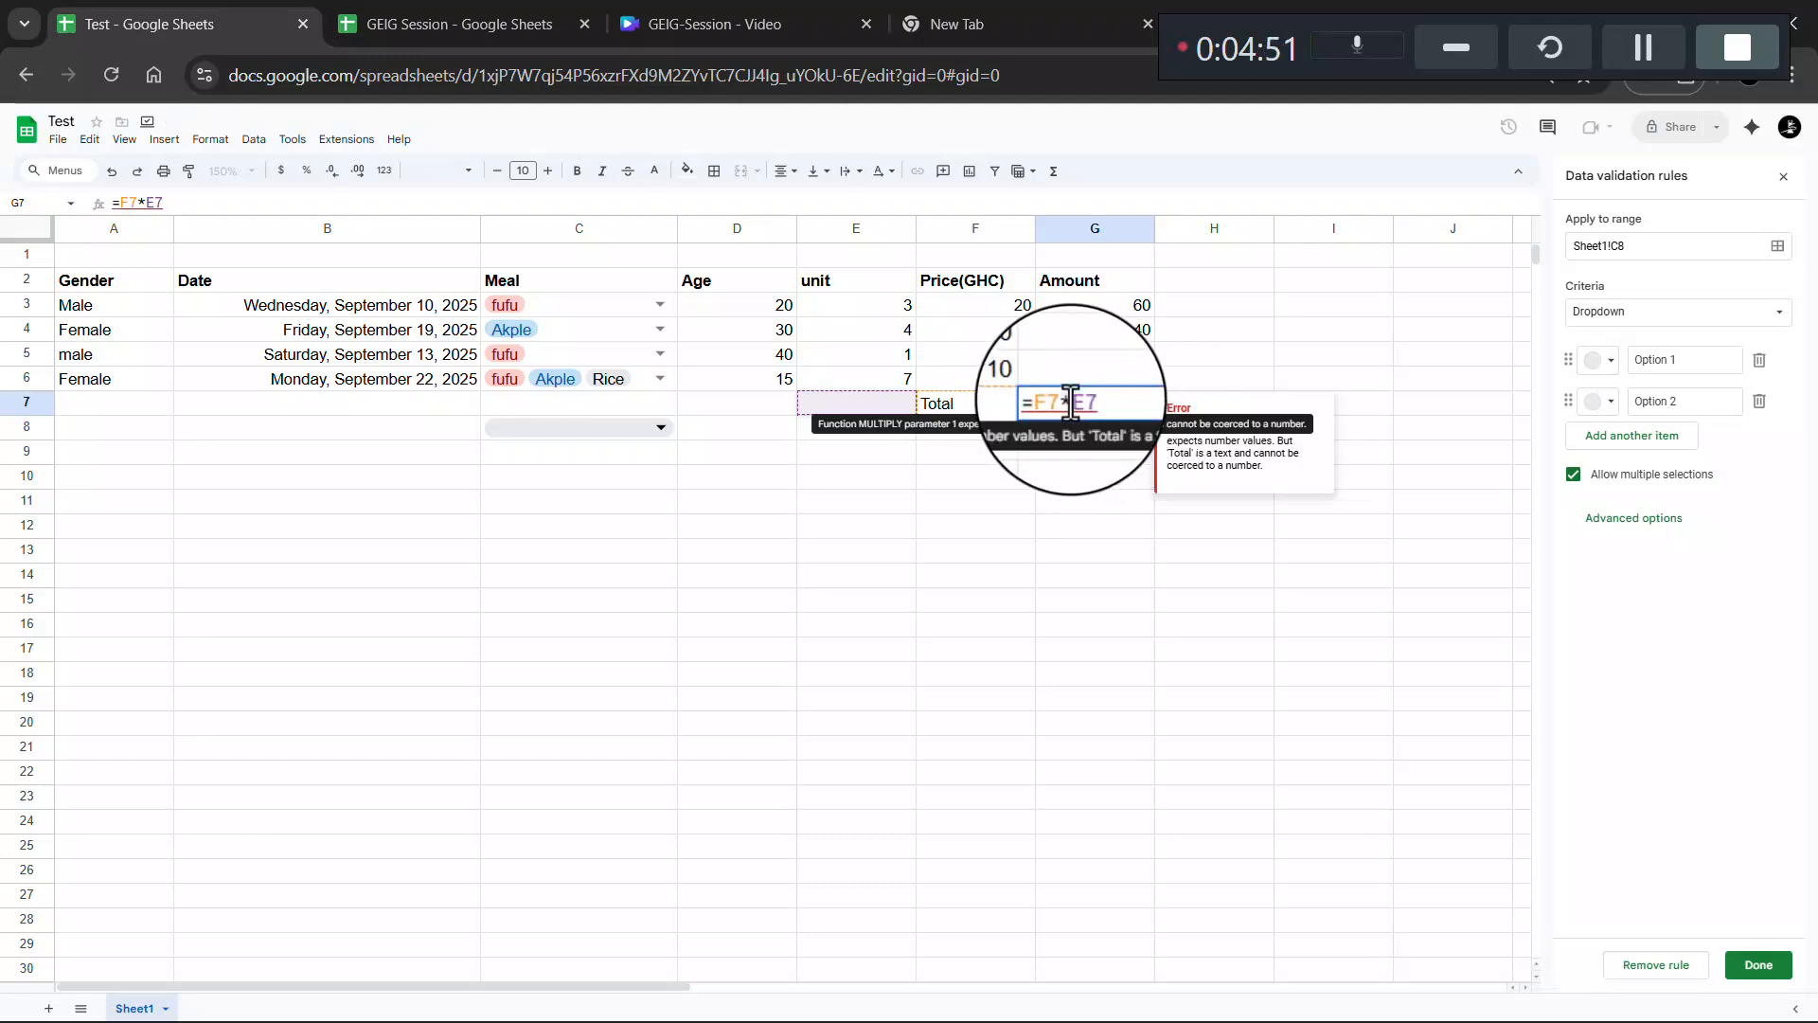
drag(1106, 402, 1058, 403)
- Clear G7 and enter the suggested =SUM(G3:G6) so the Total shows 180
key(BackSpace)
key(BackSpace)
key(BackSpace)
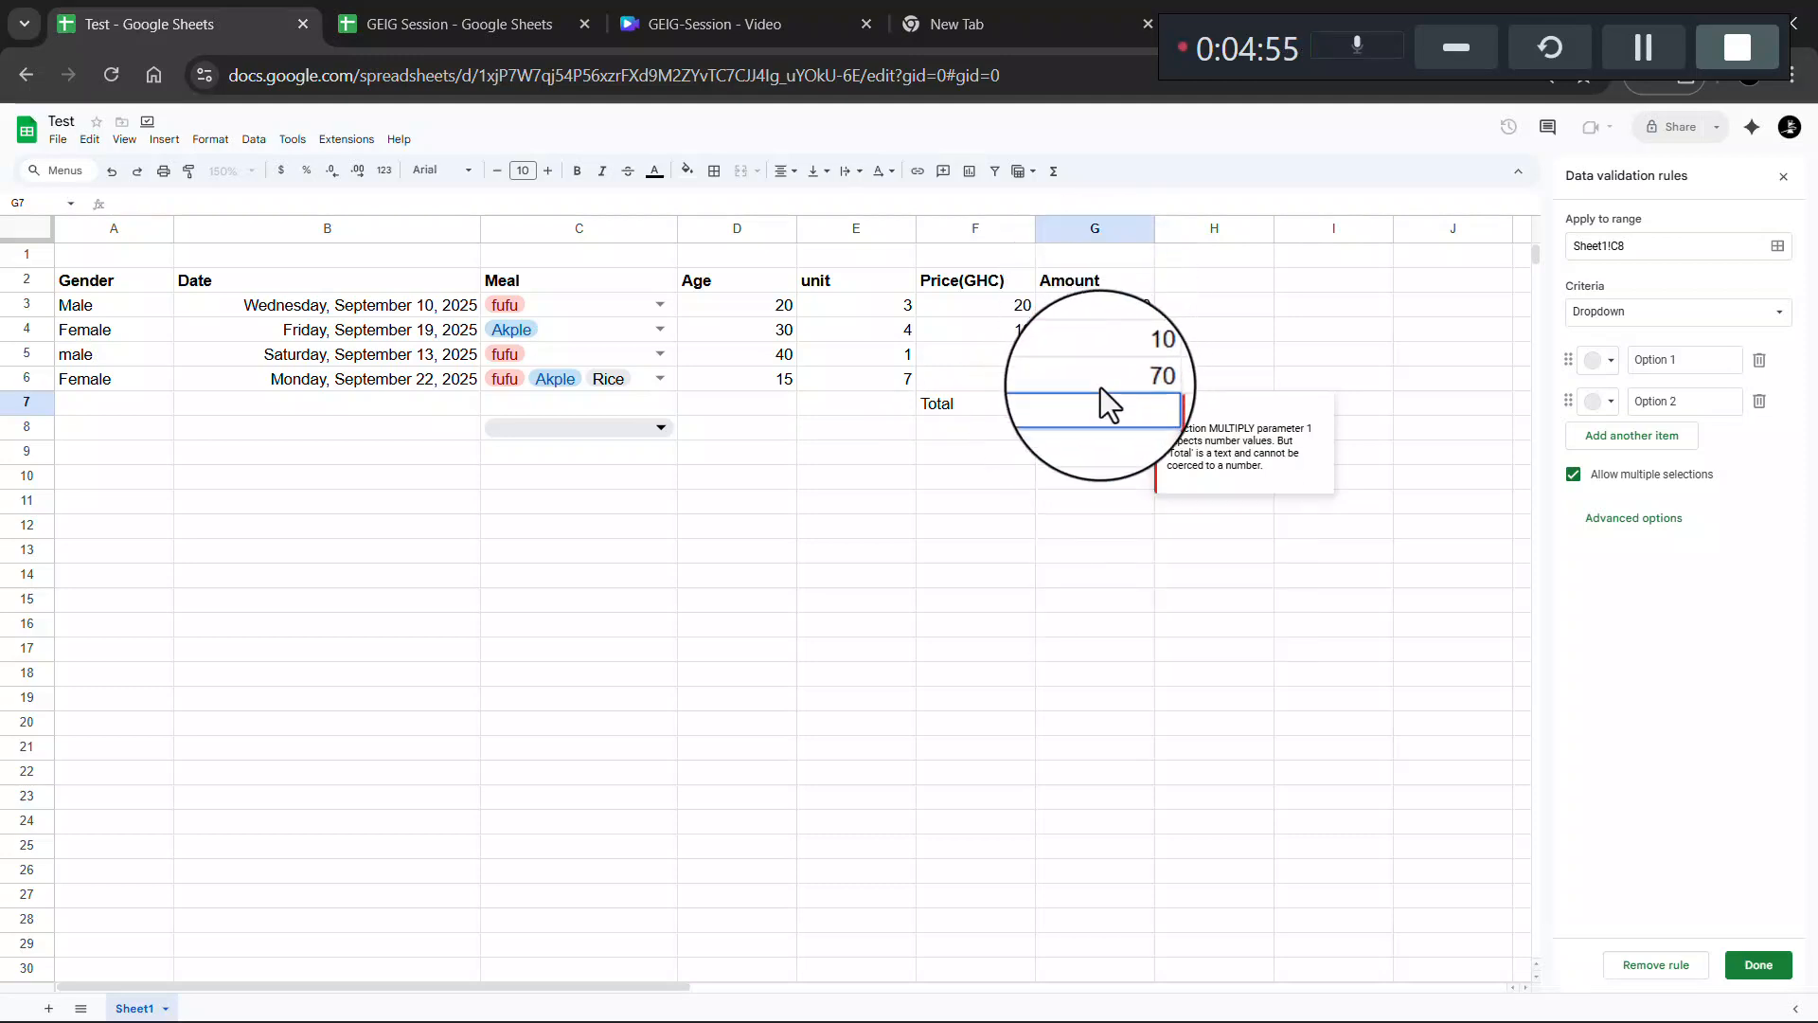
click(1098, 489)
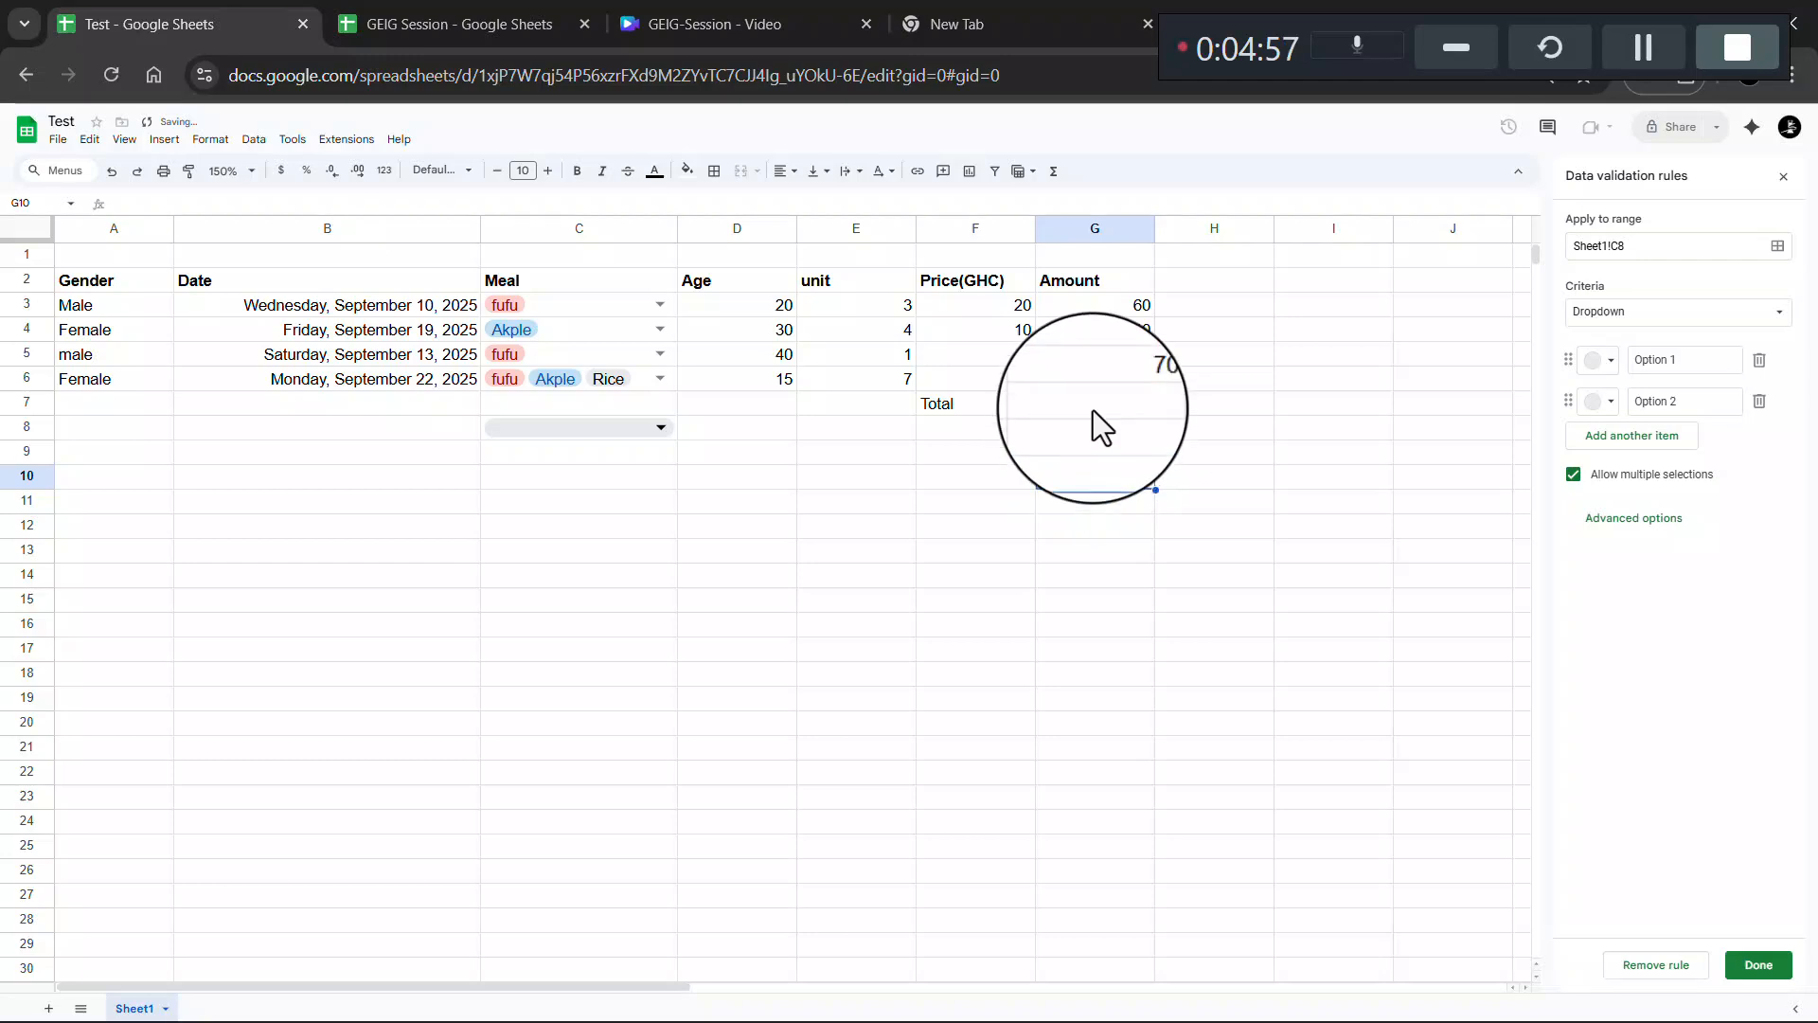
click(1094, 408)
text(=)
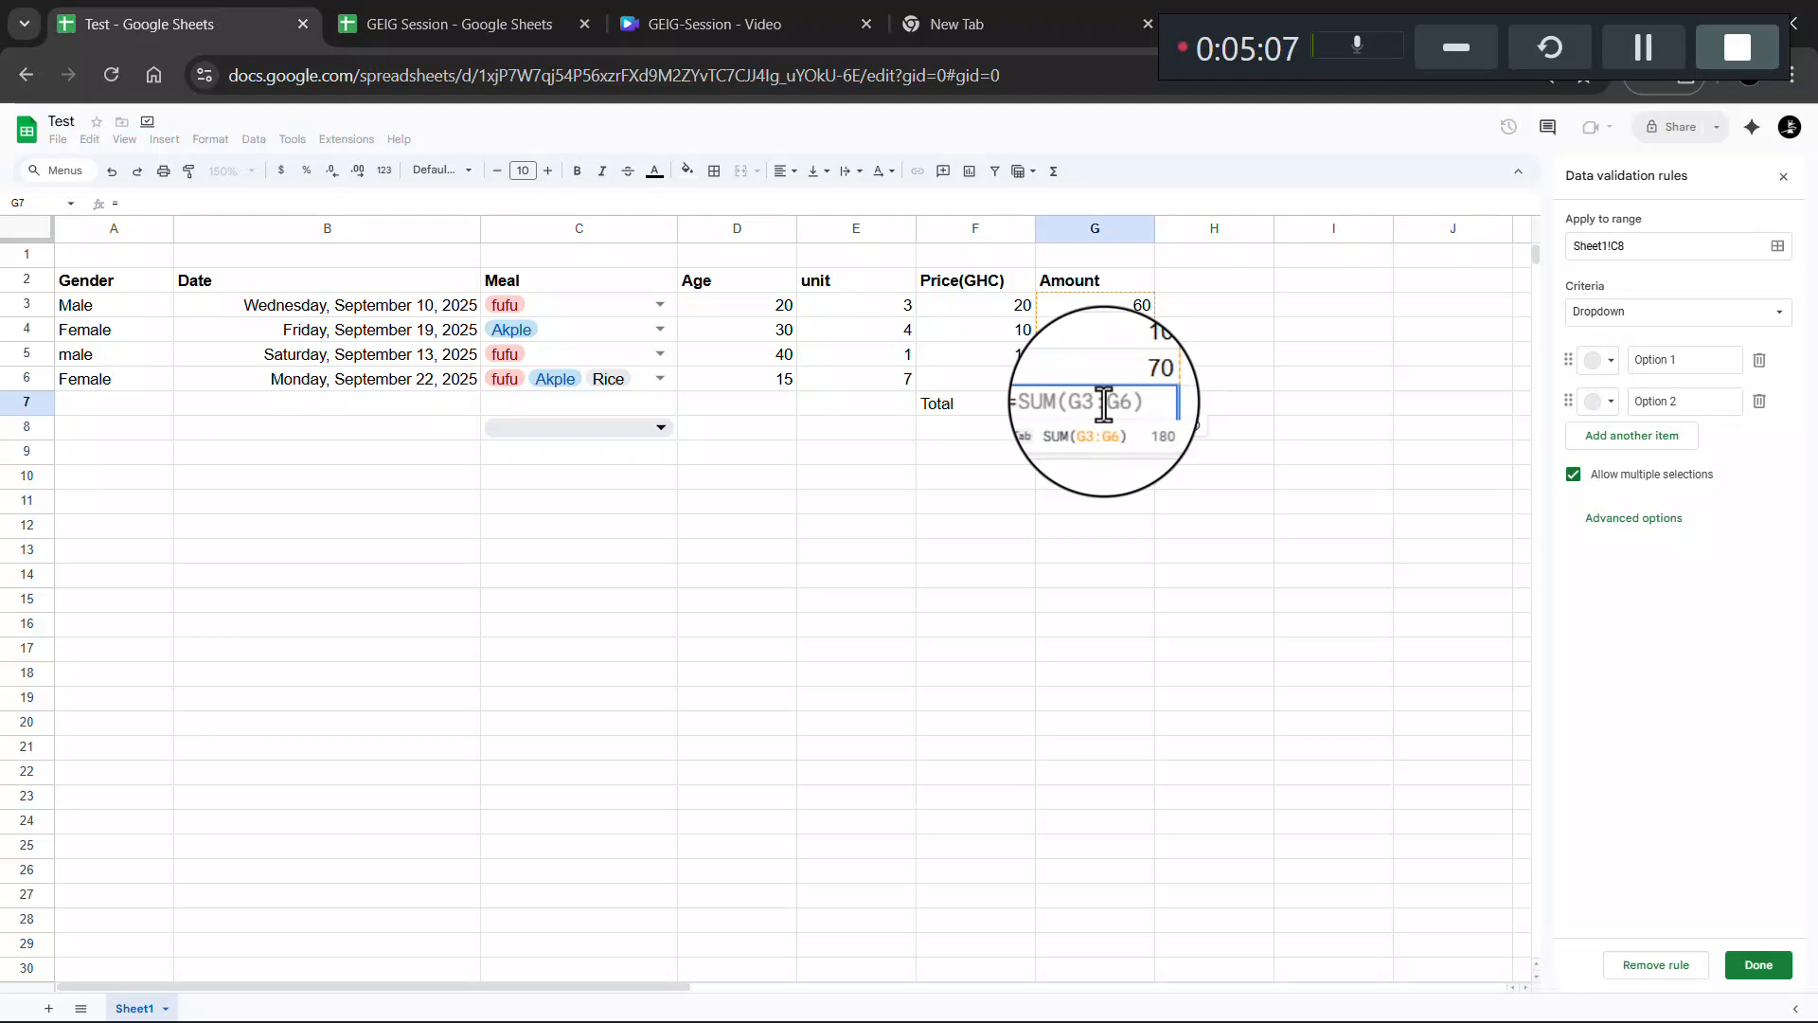
key(Tab)
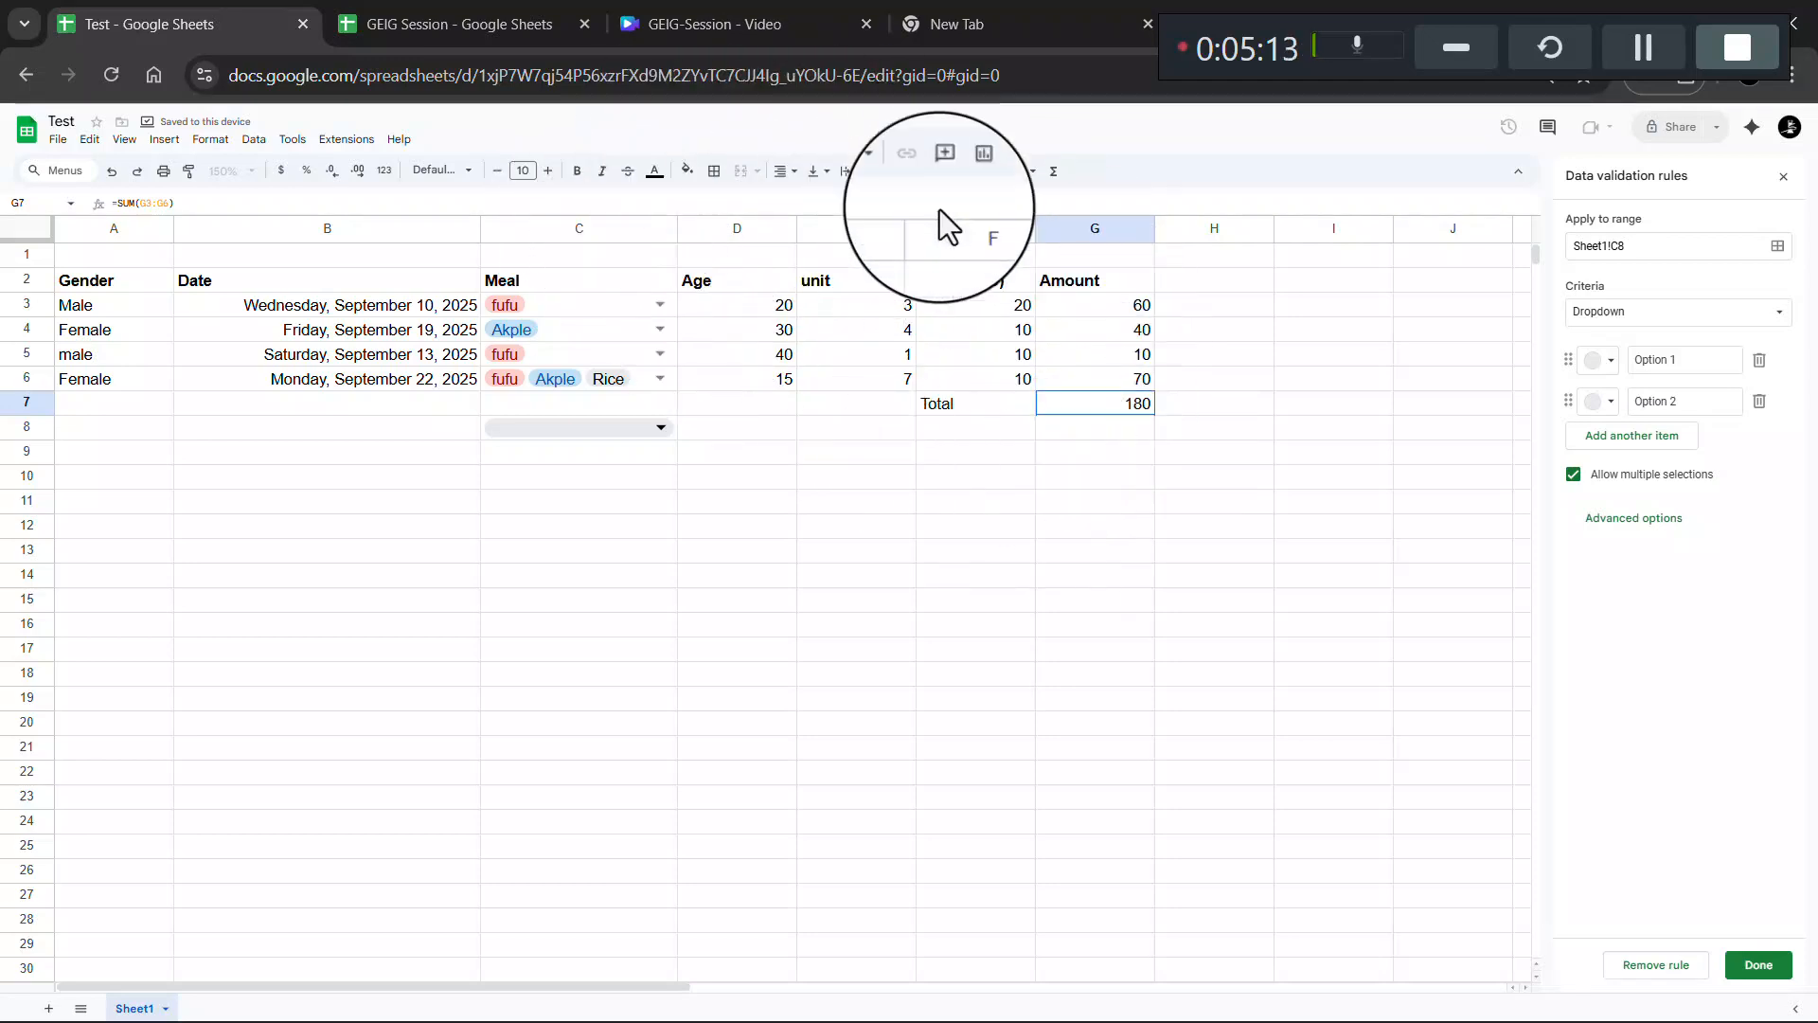
- Clear Amounts G4:G7 and fill G3's price×unit formula down through the Total row
click(59, 142)
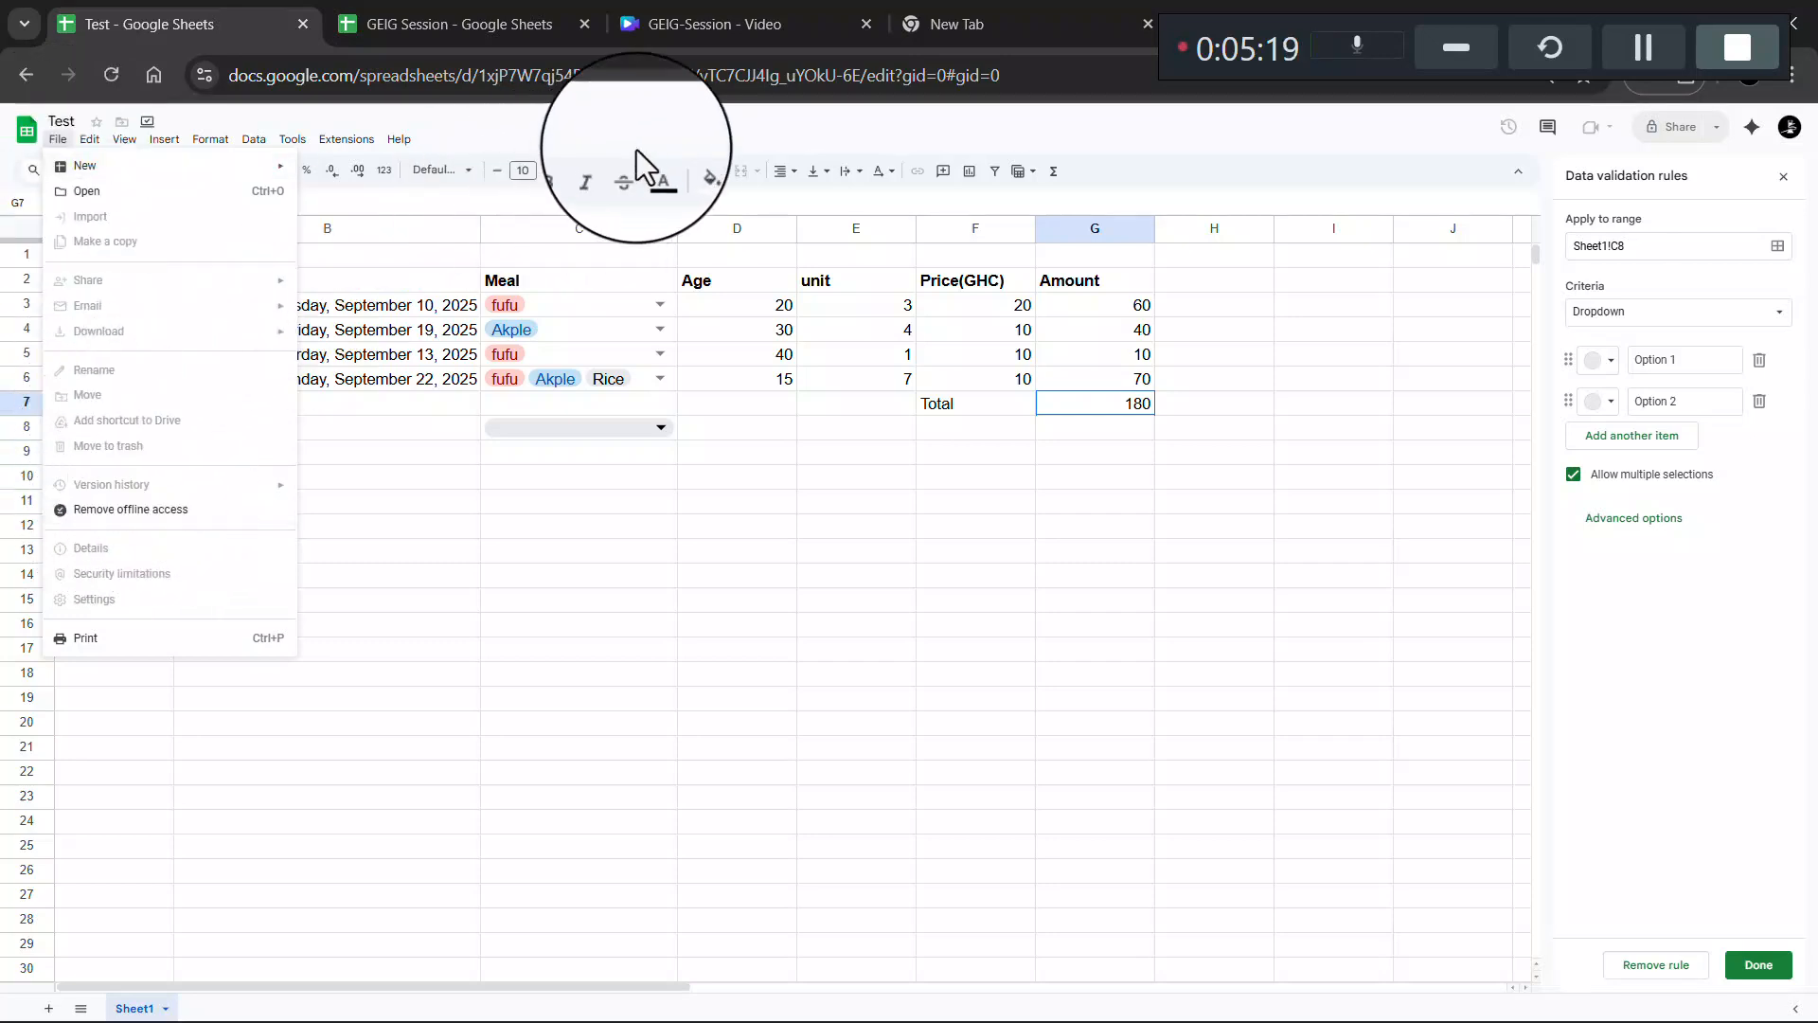
click(664, 134)
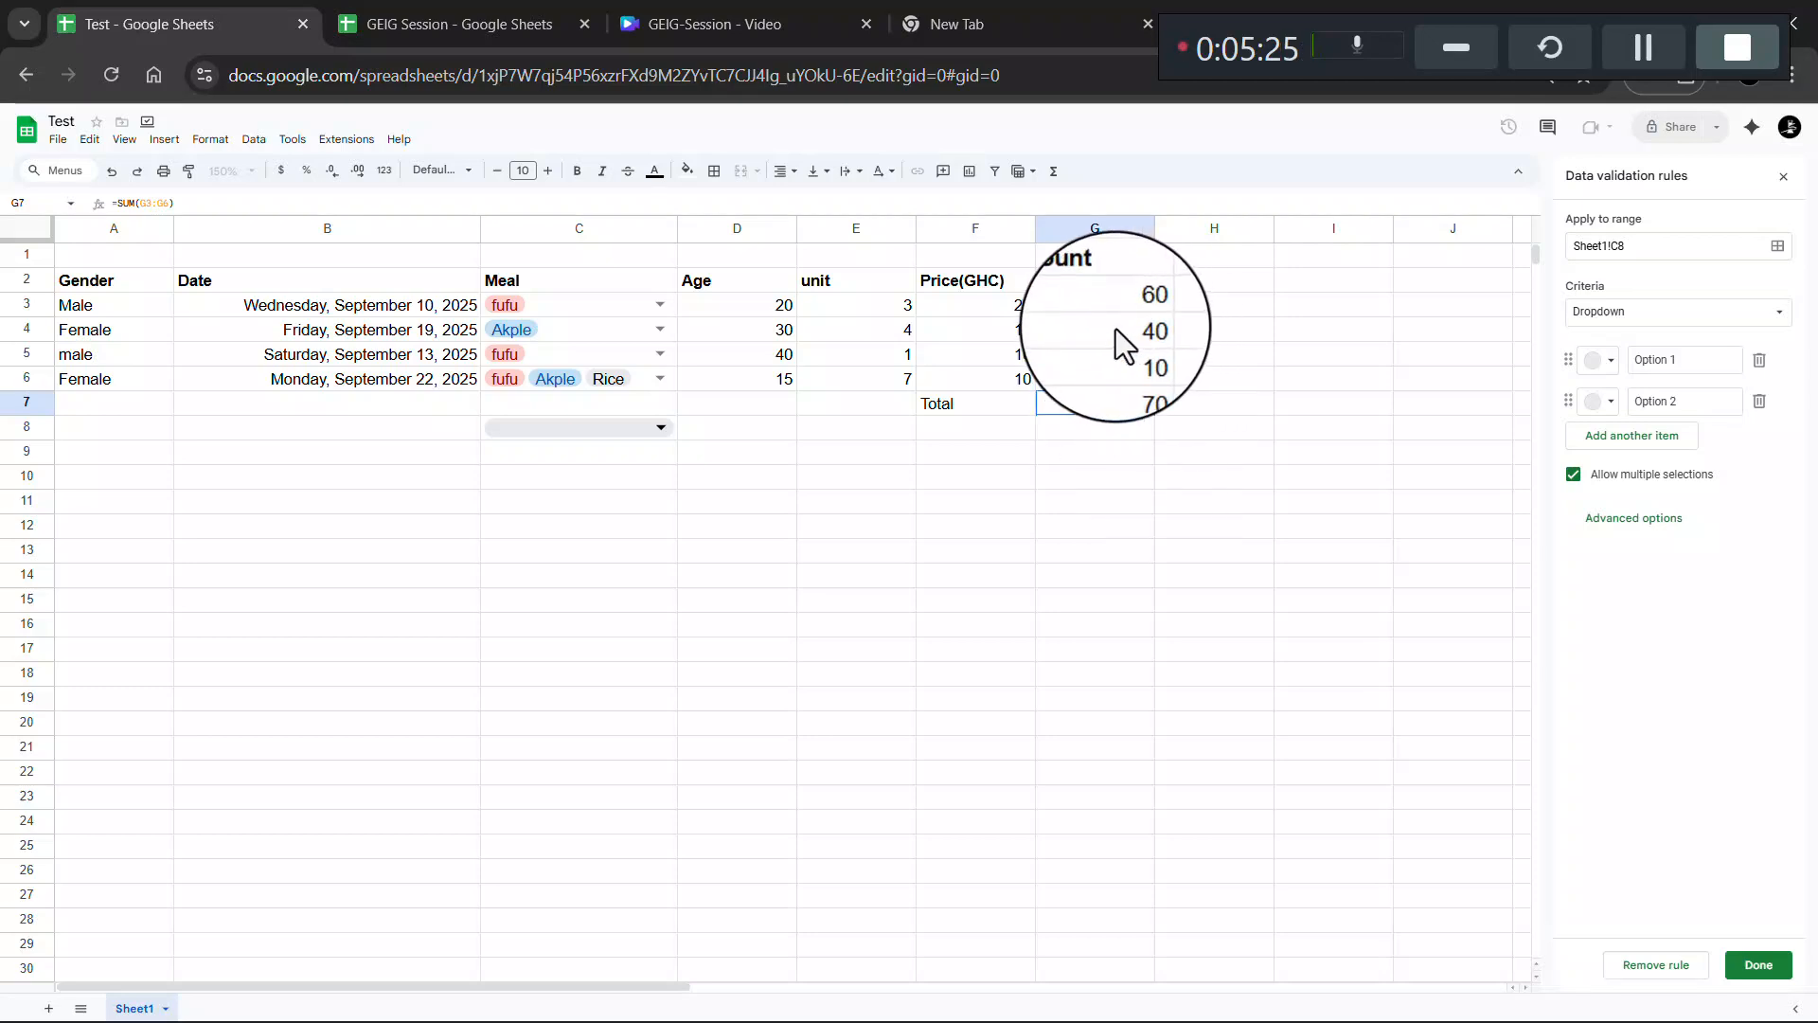
drag(1116, 328, 1150, 405)
key(Delete)
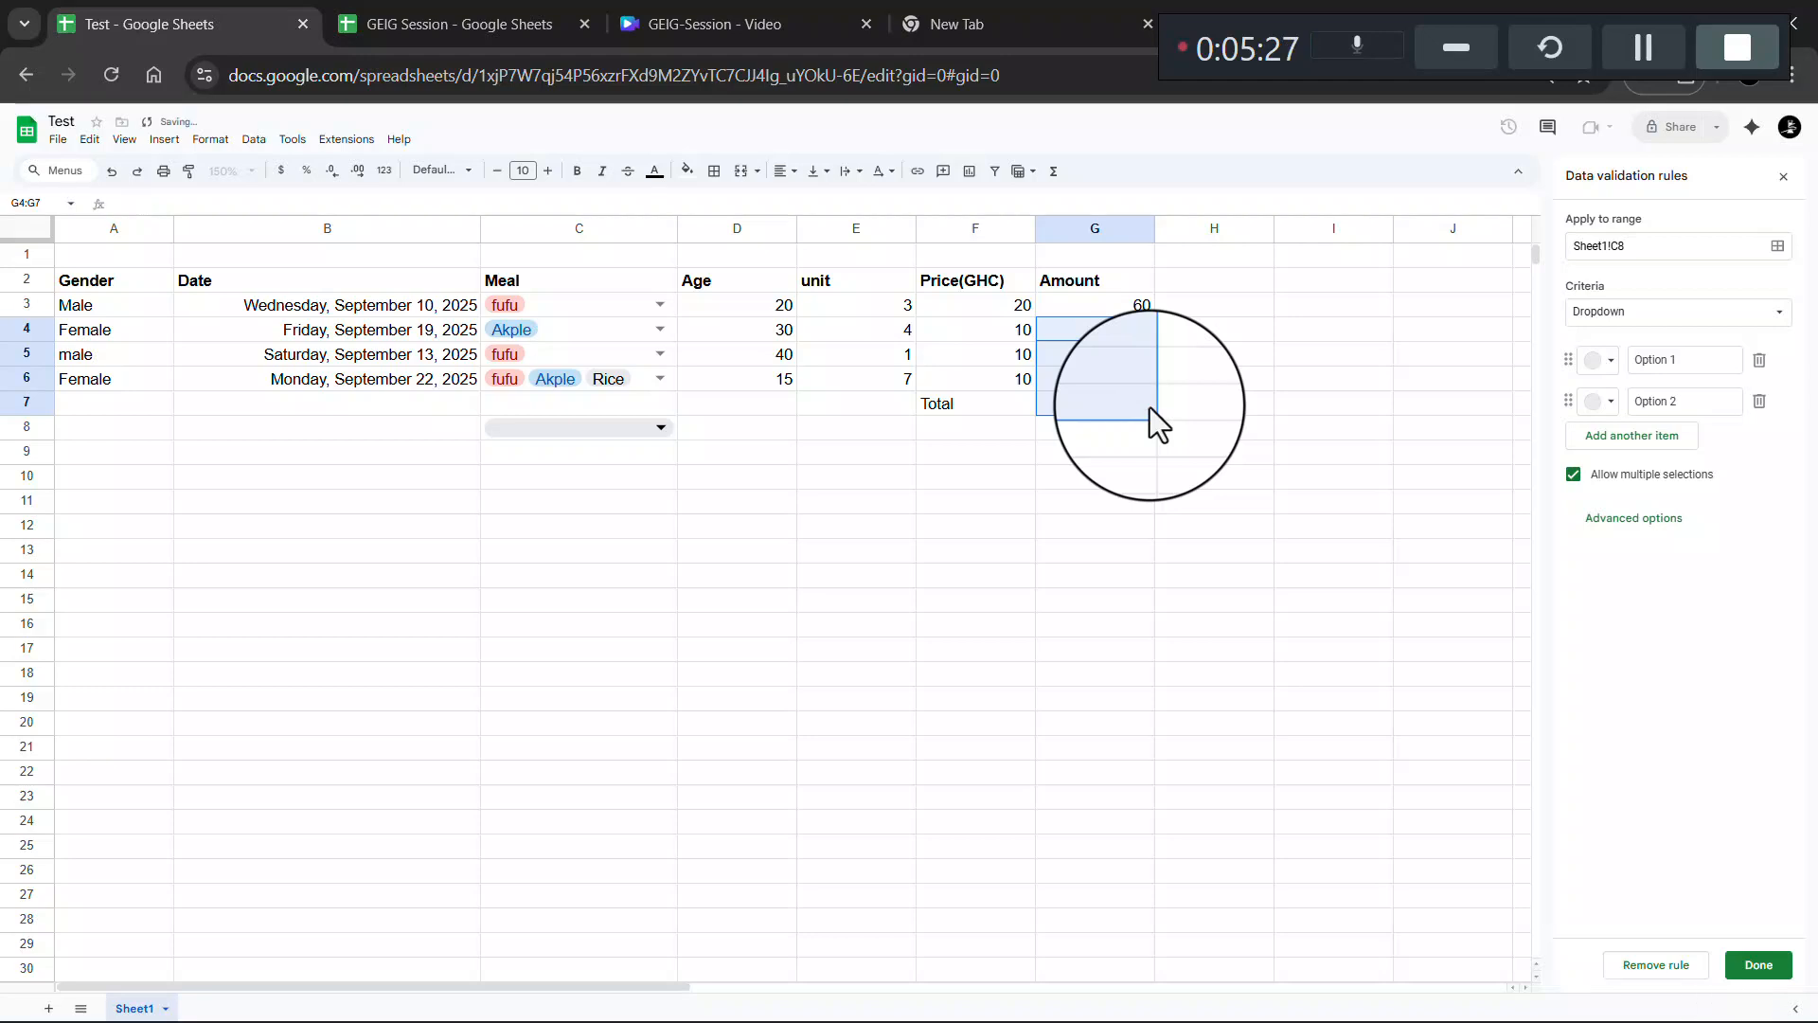
click(1150, 309)
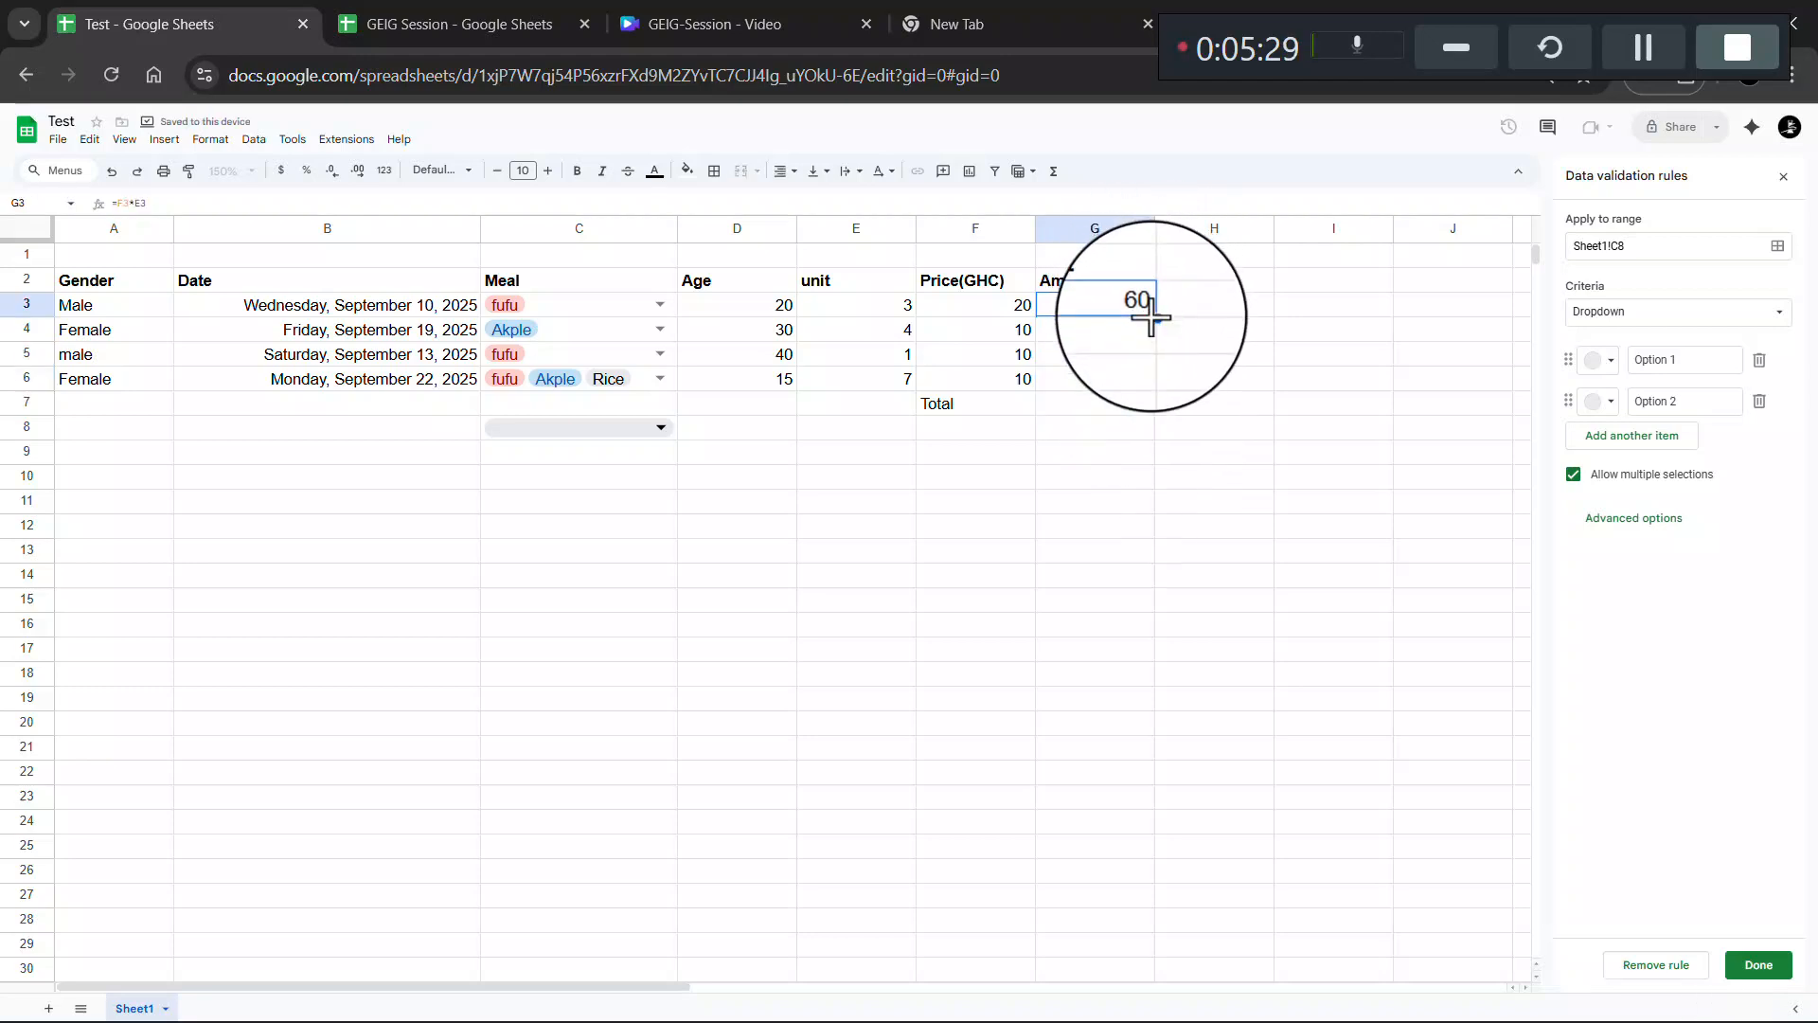
drag(1157, 313, 1156, 396)
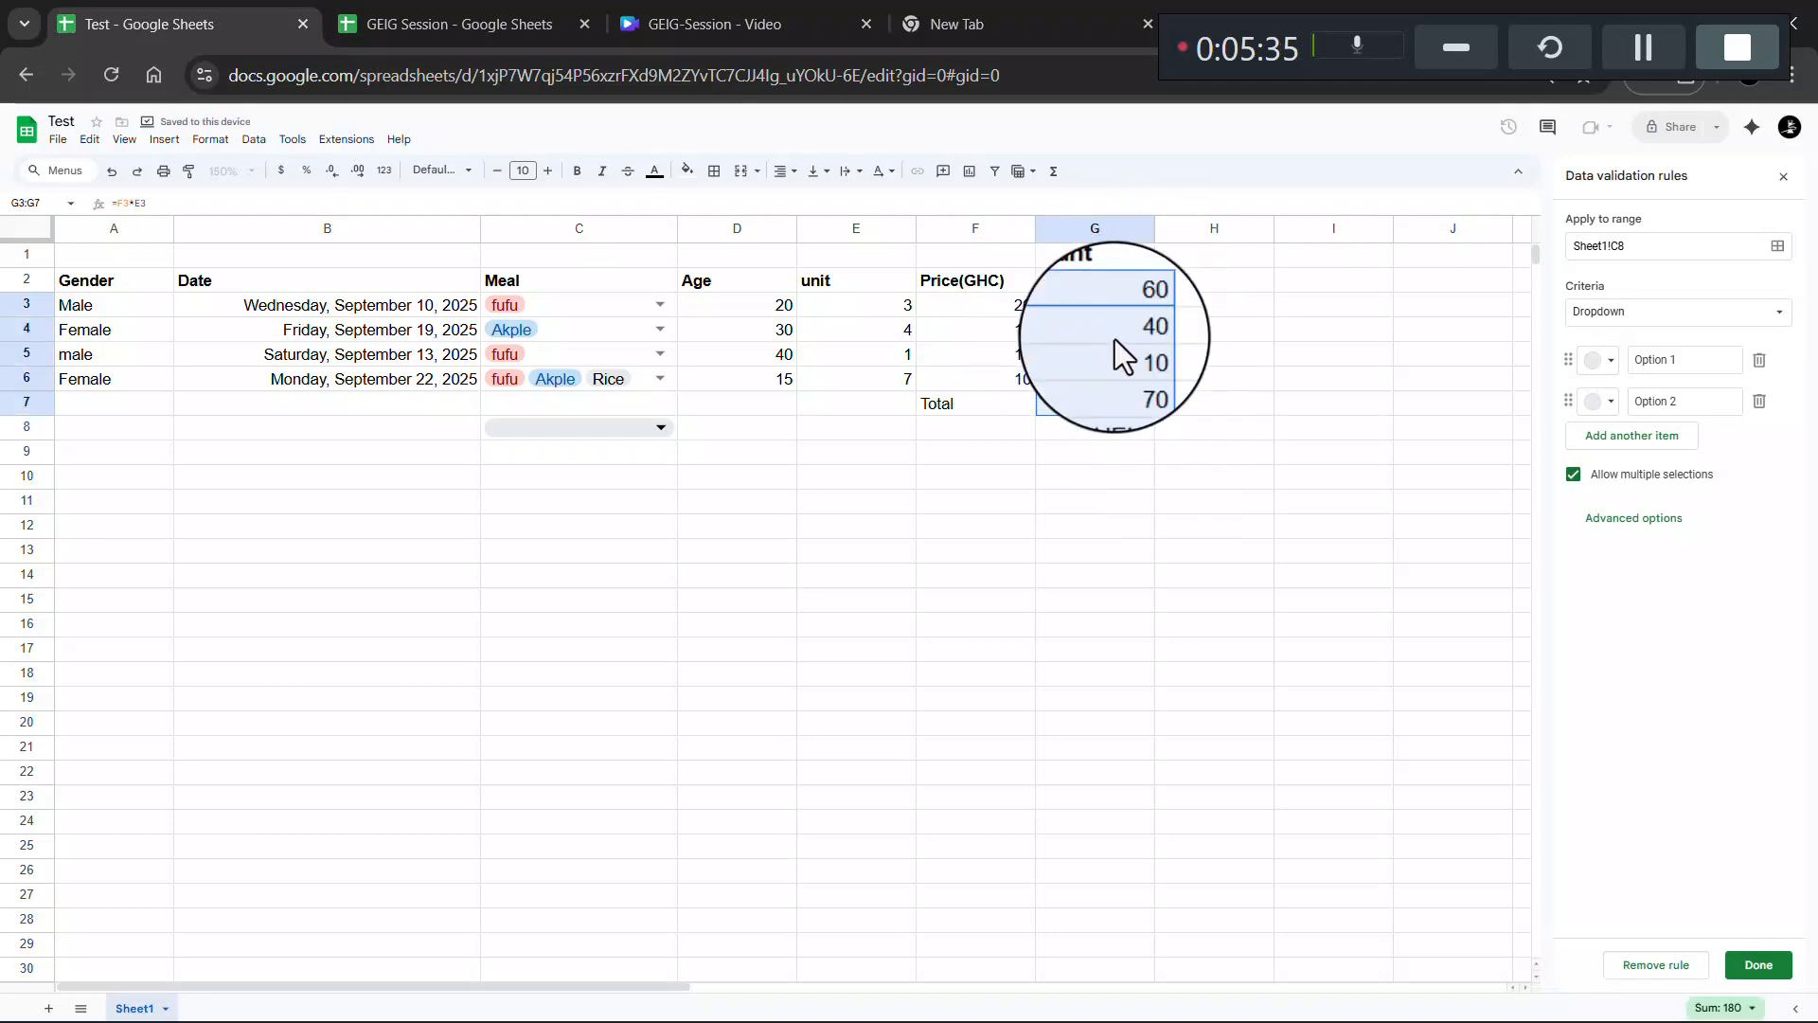
- Delete the * from the Total row's =F7*E7 formula in G7
double_click(1123, 401)
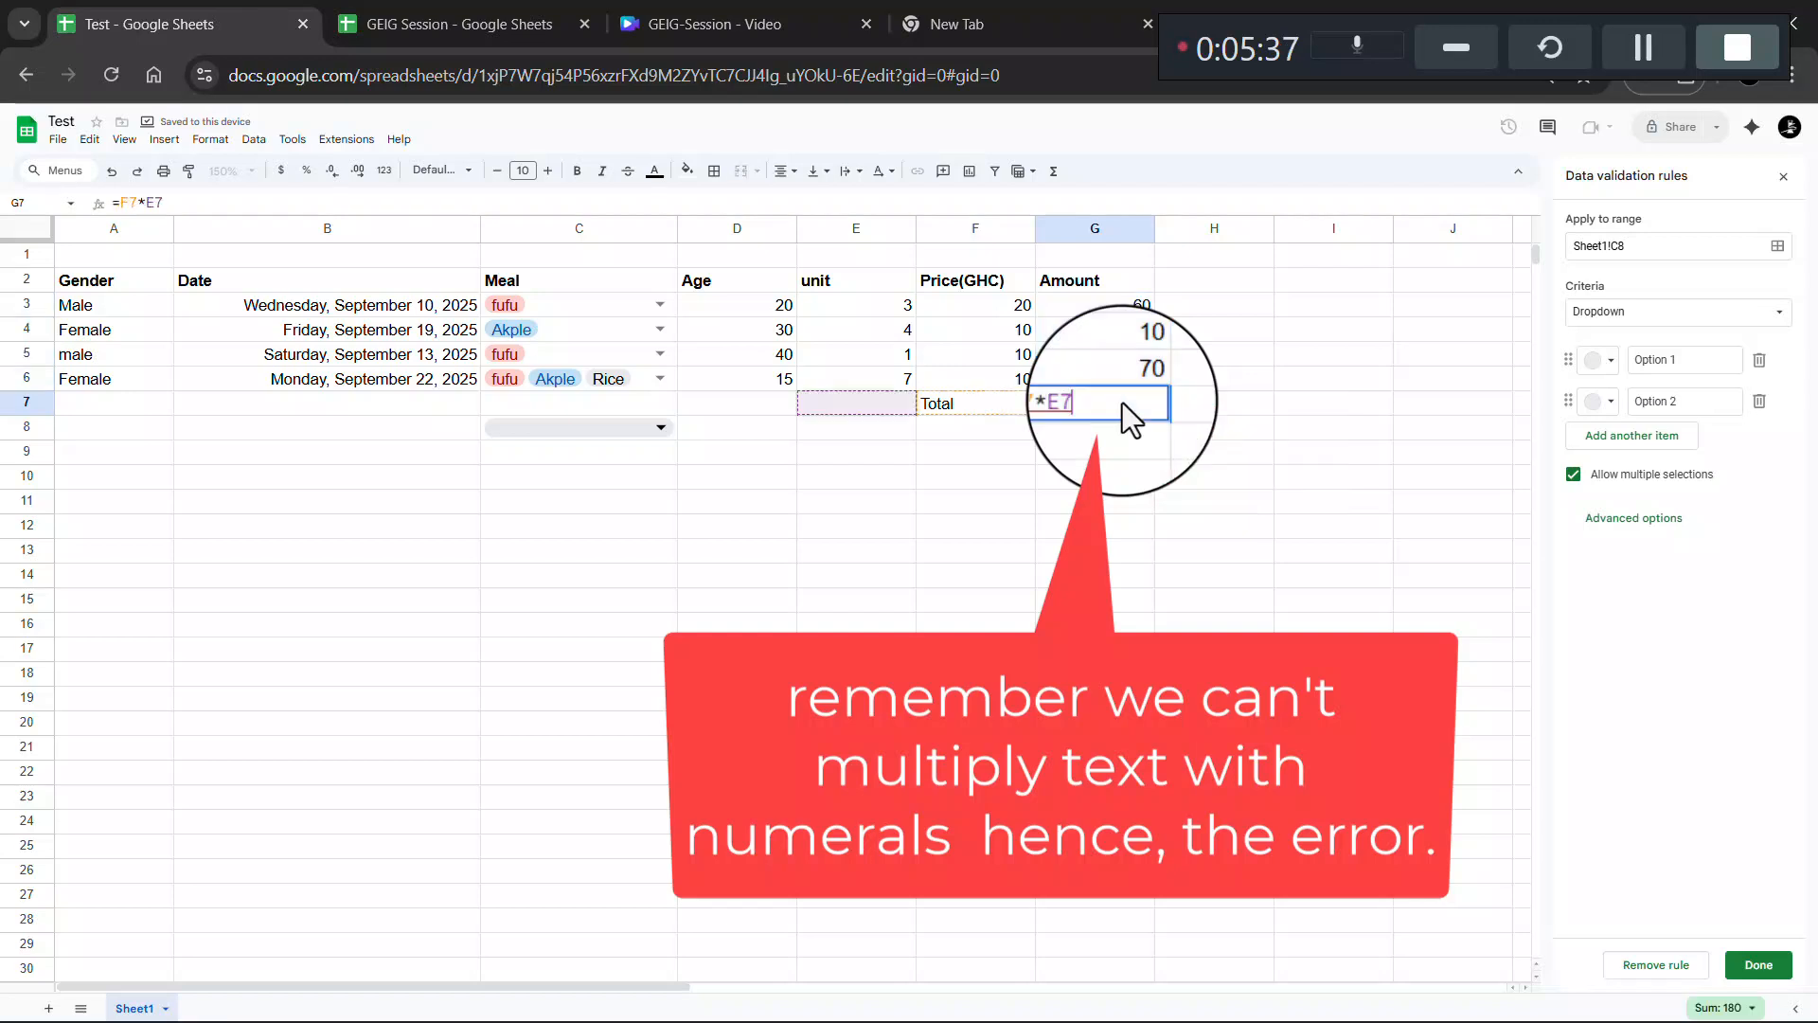
click(1070, 402)
key(BackSpace)
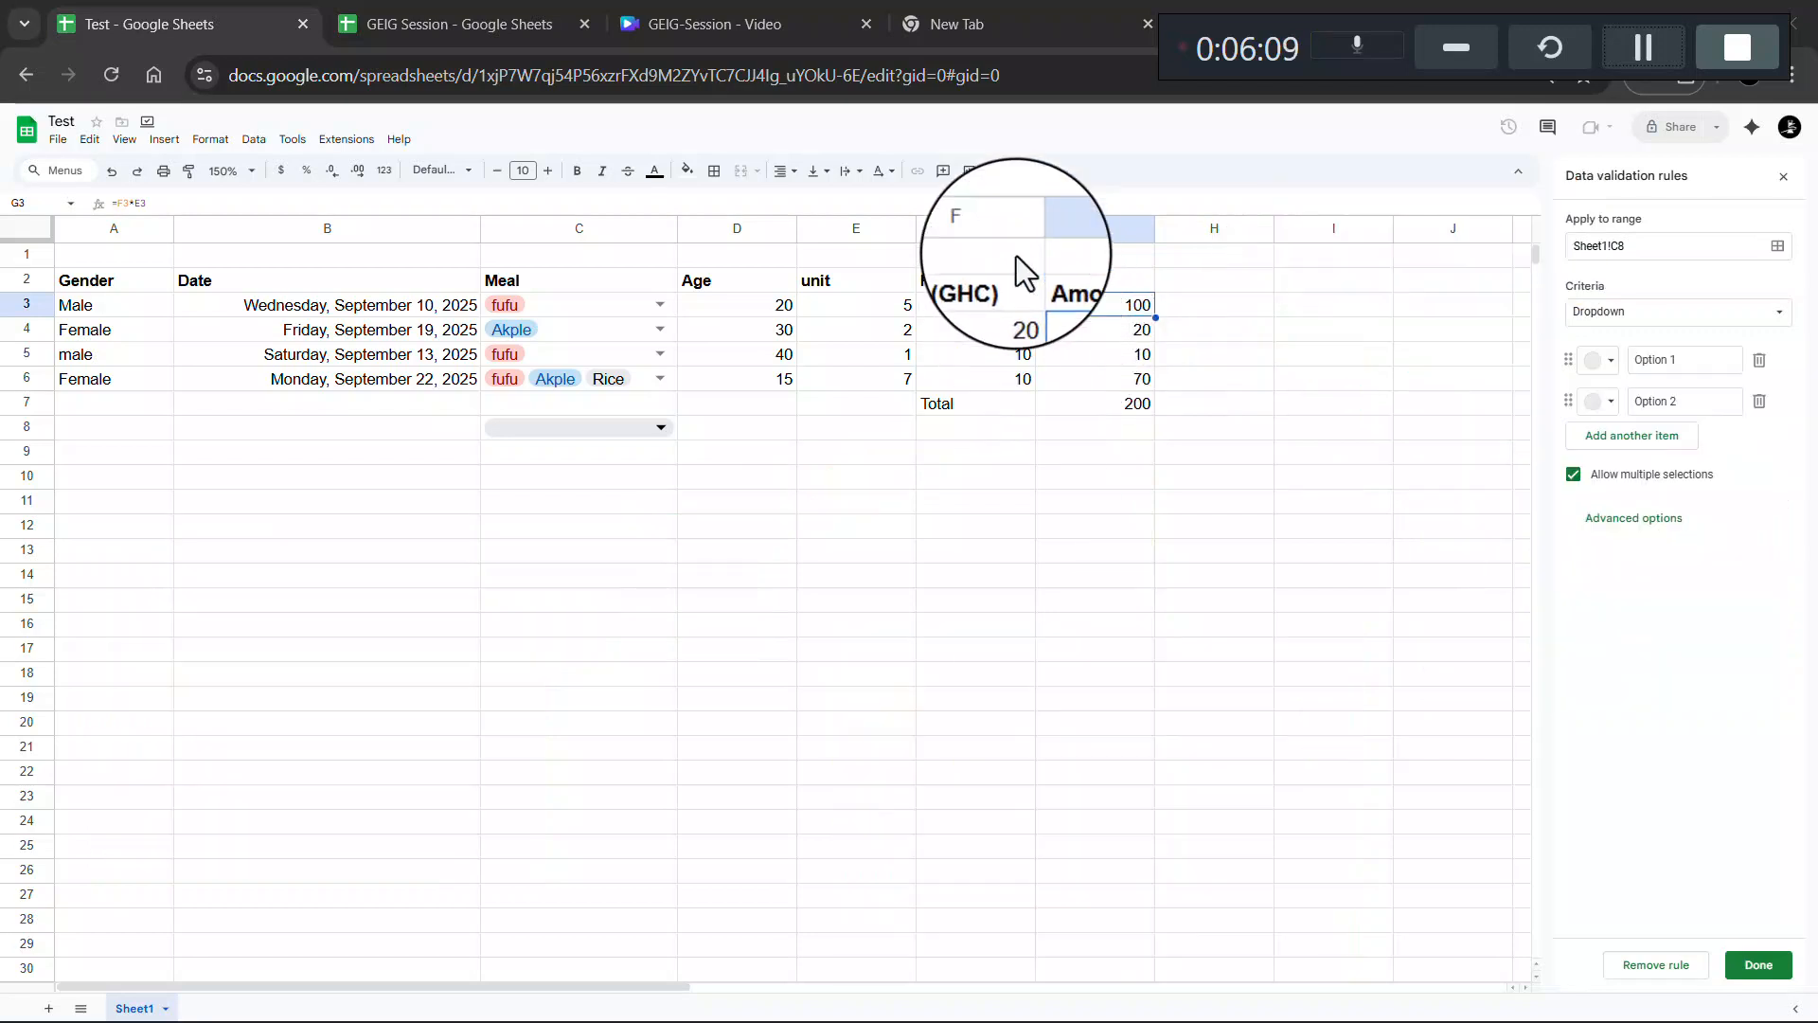
click(1054, 173)
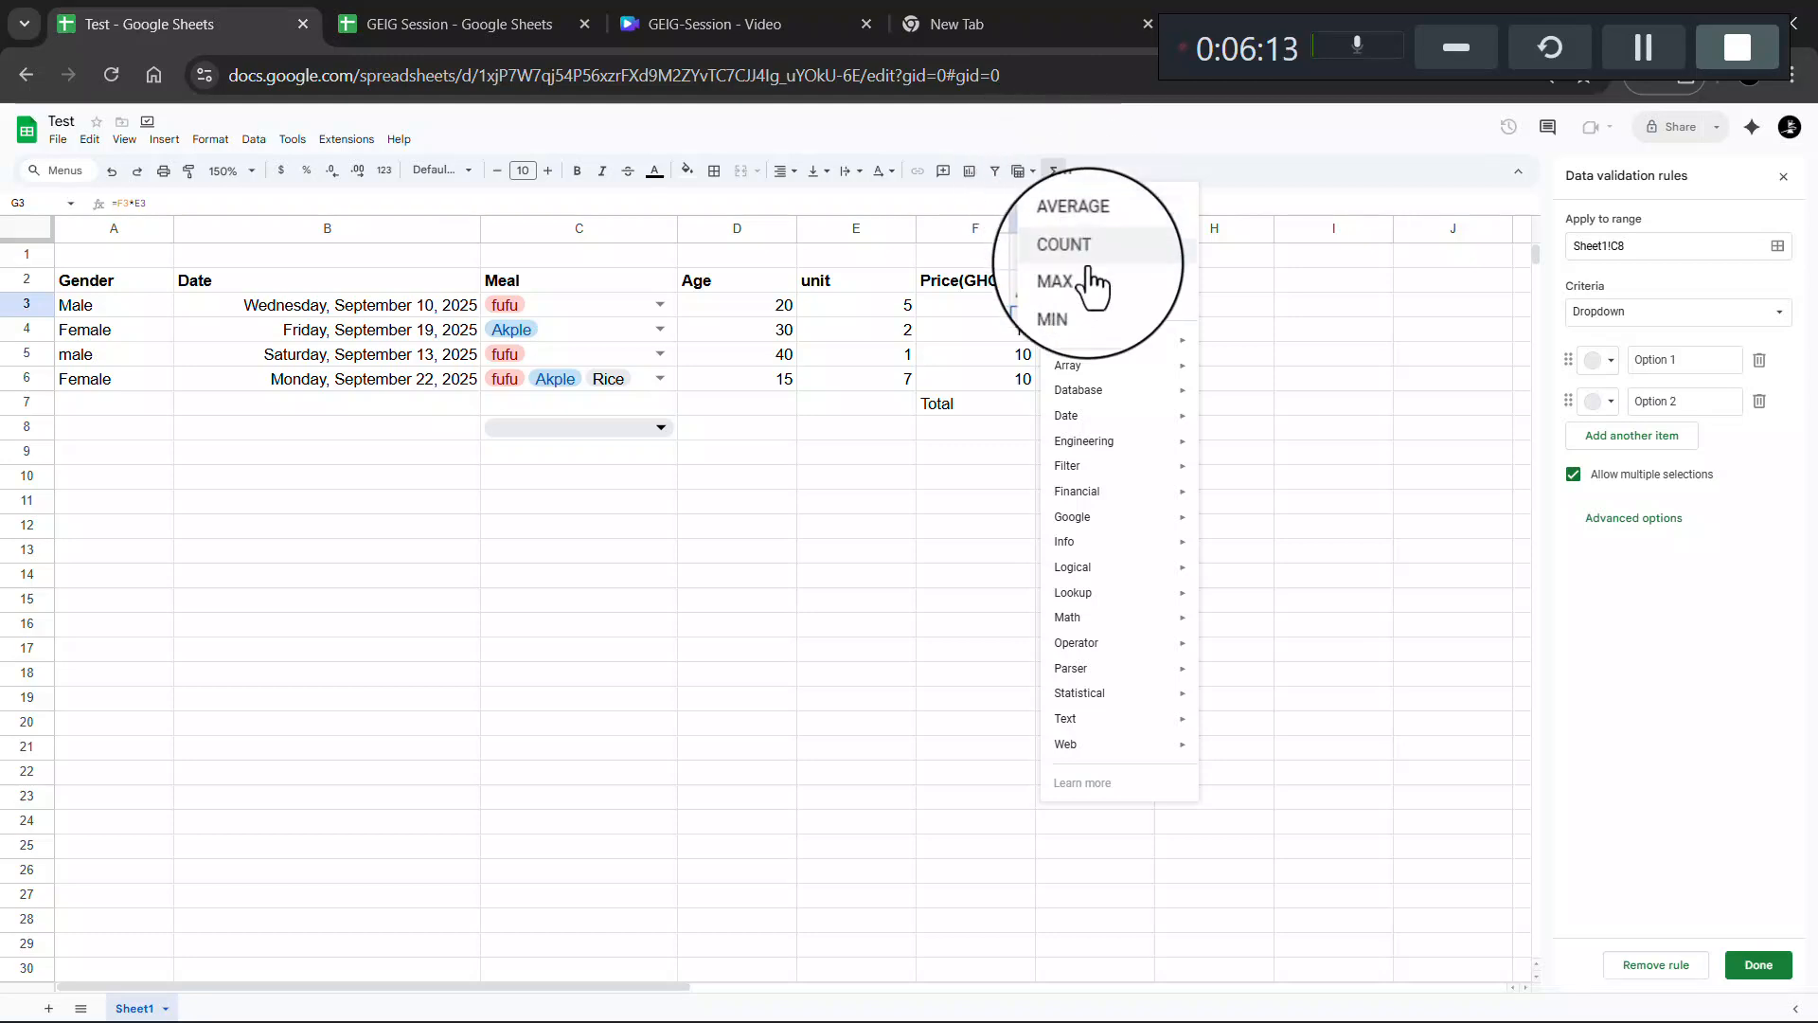
mouse_move(1134, 625)
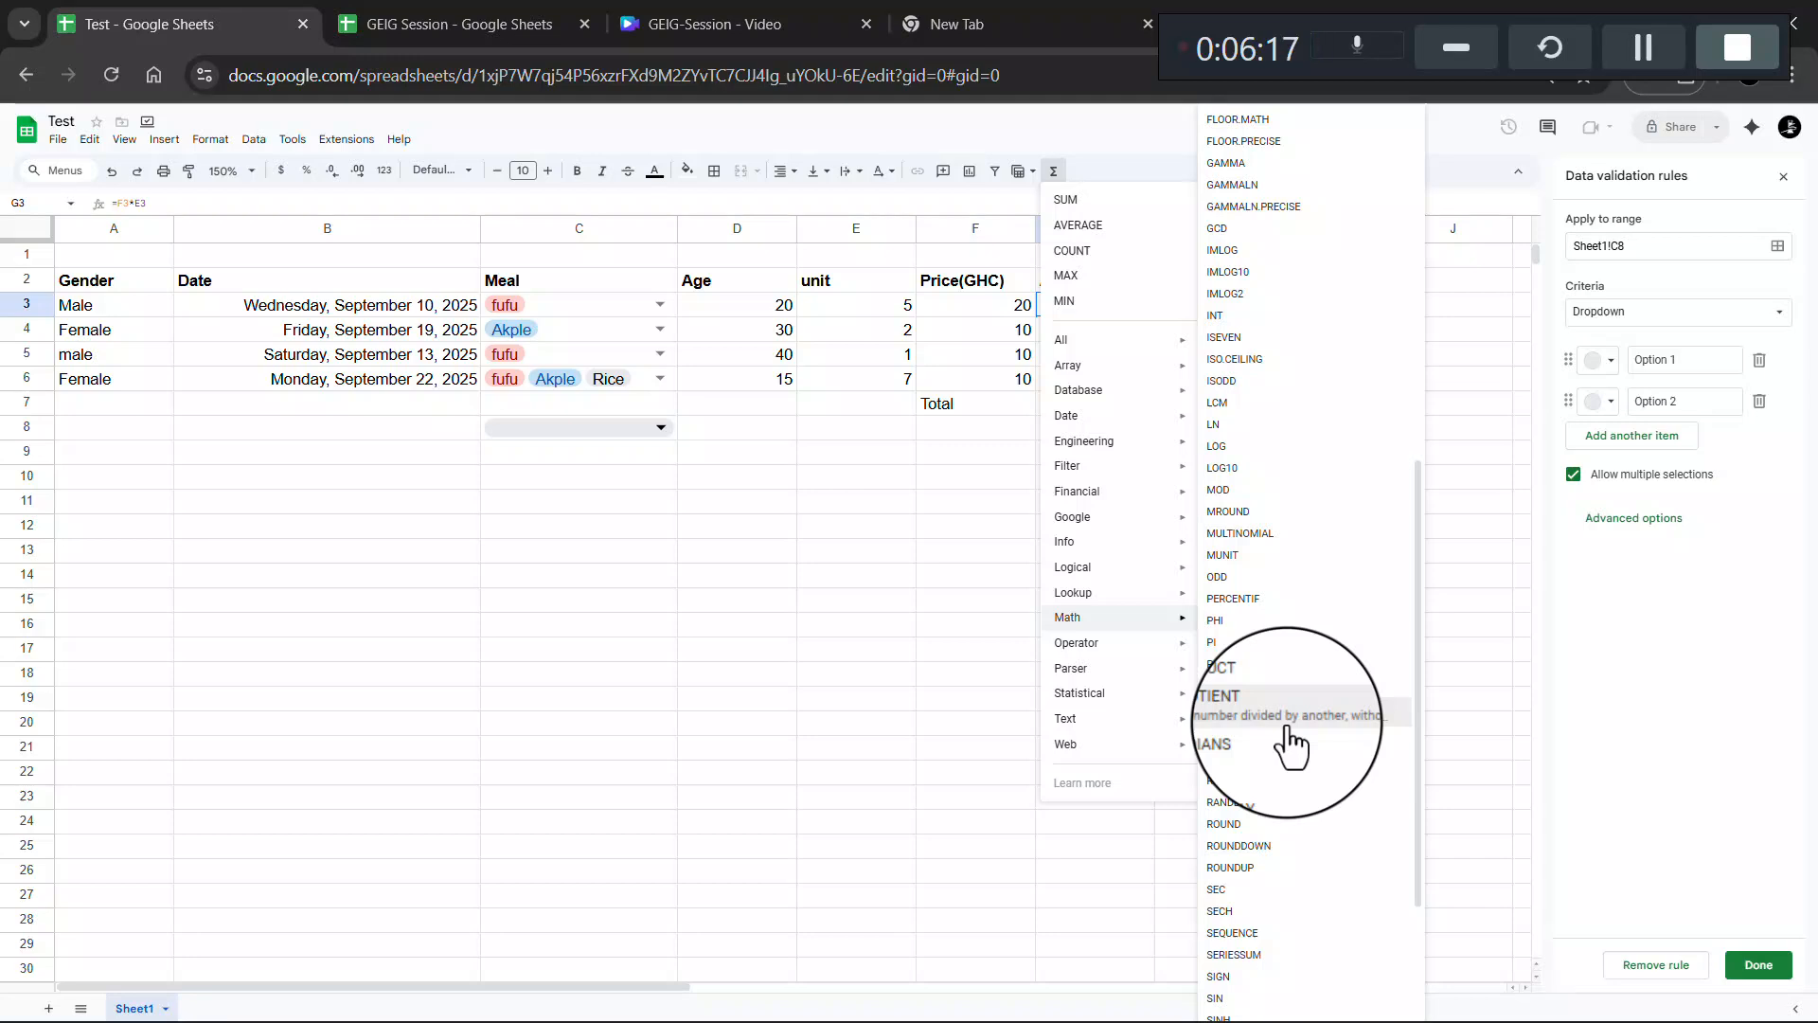
scroll(1272, 791, down, 3)
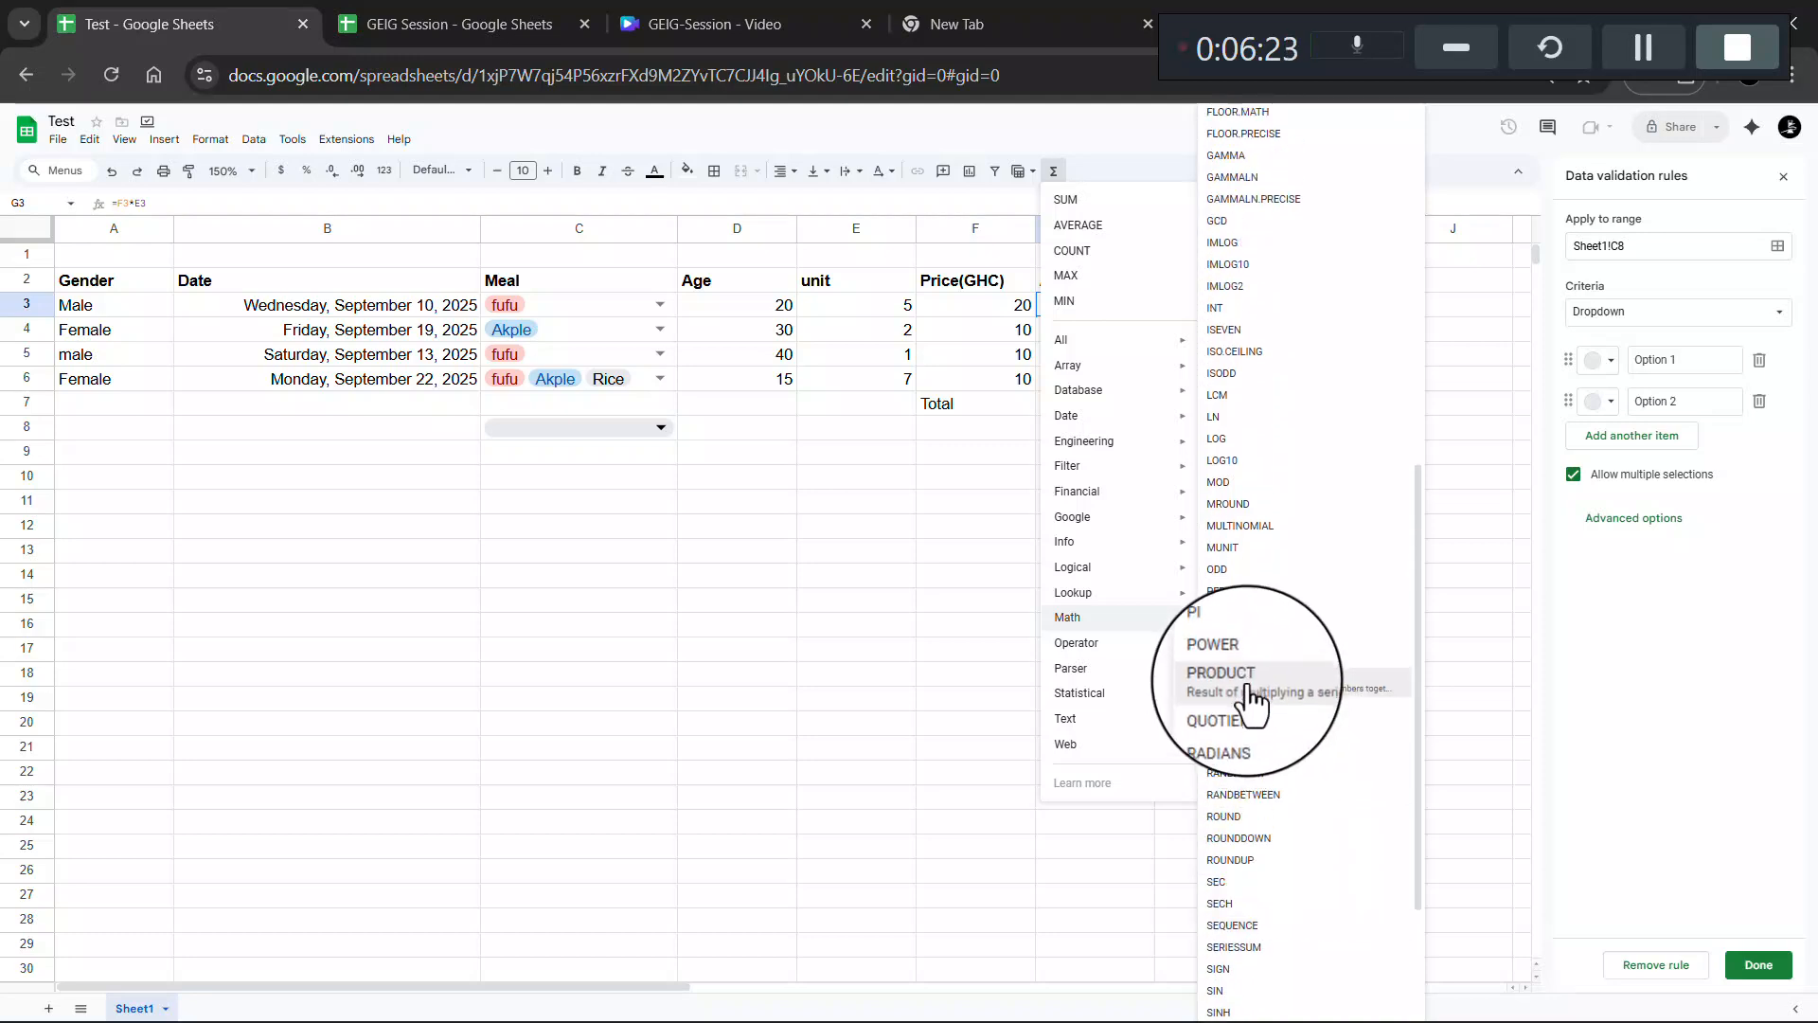
scroll(1260, 504, up, 3)
scroll(1260, 504, up, 8)
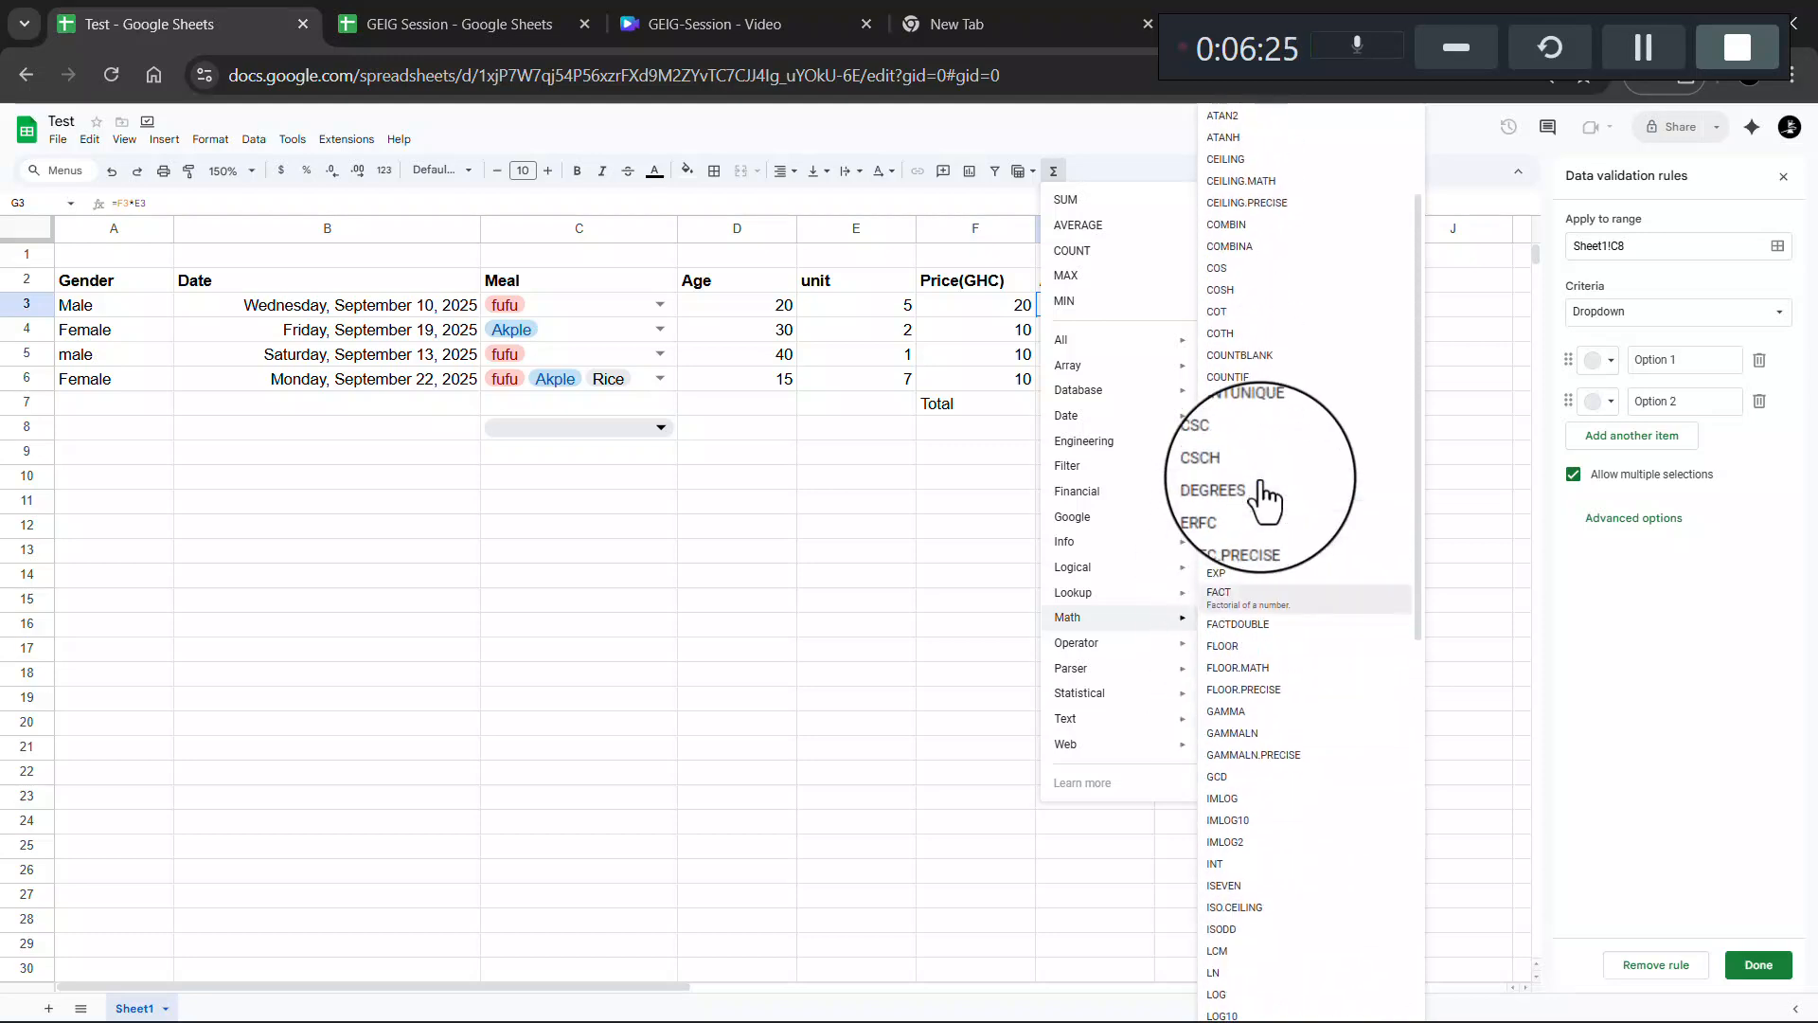
scroll(1264, 502, down, 10)
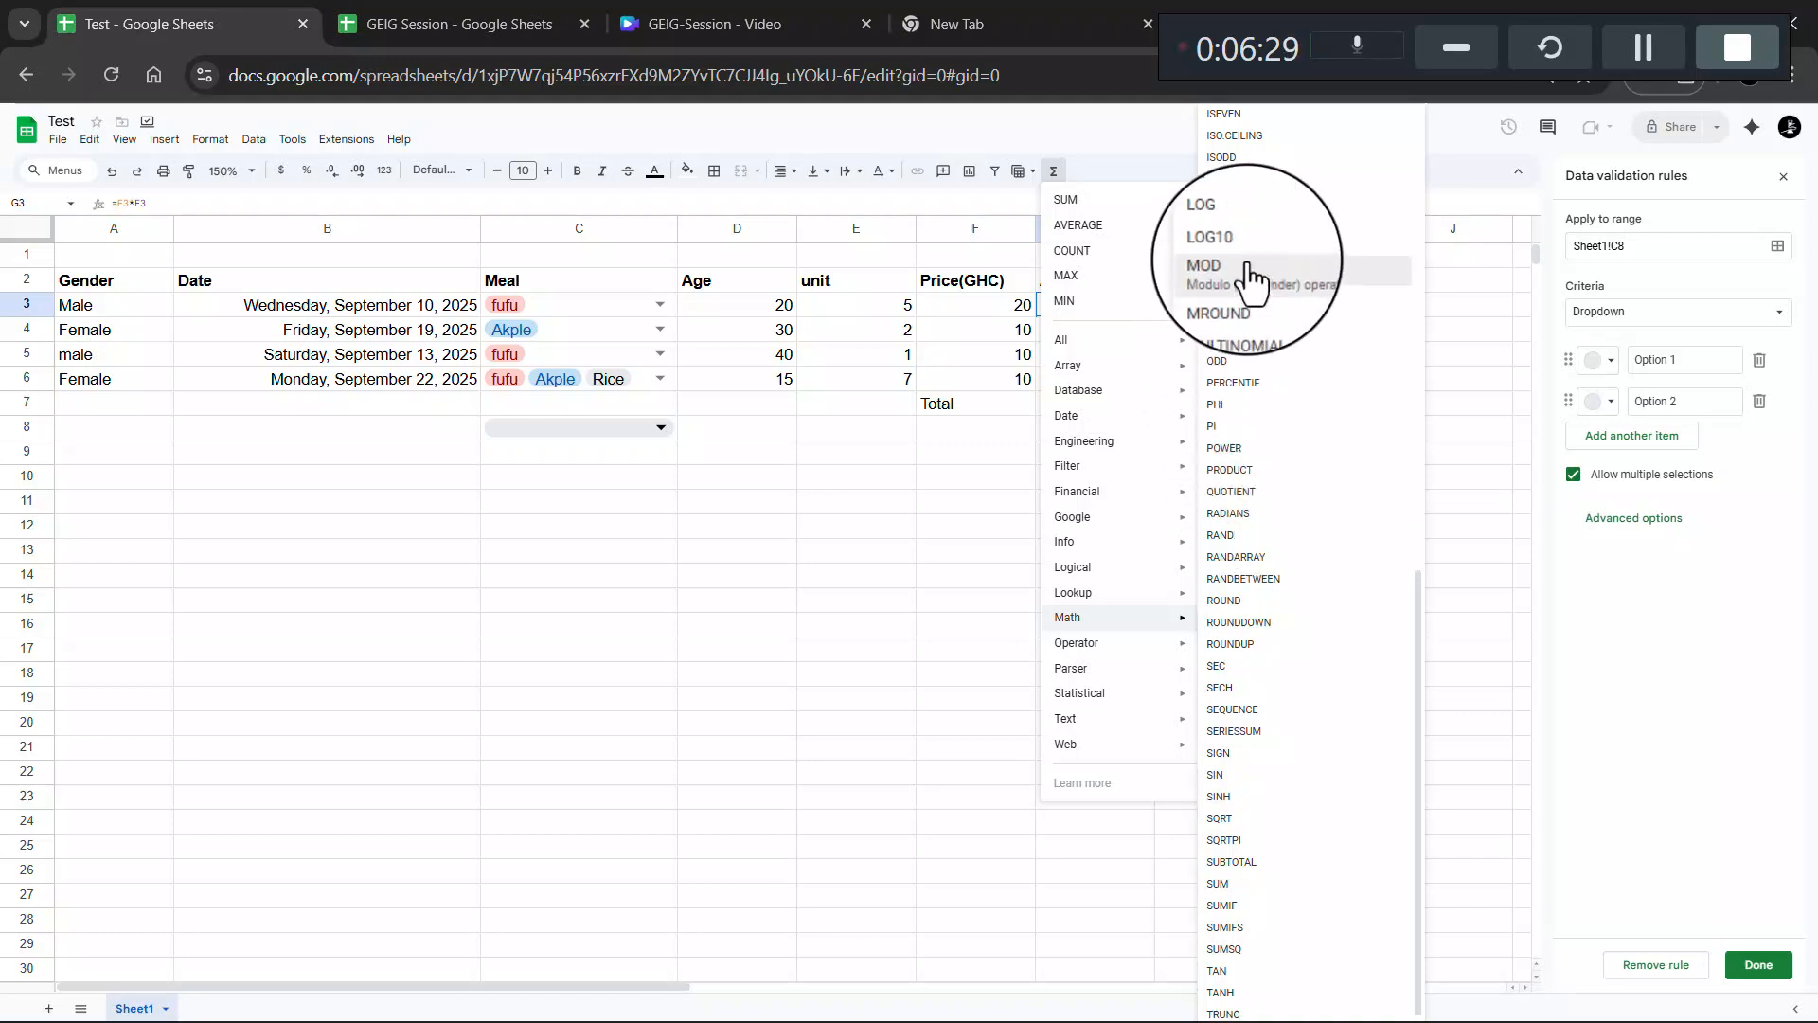
click(1105, 136)
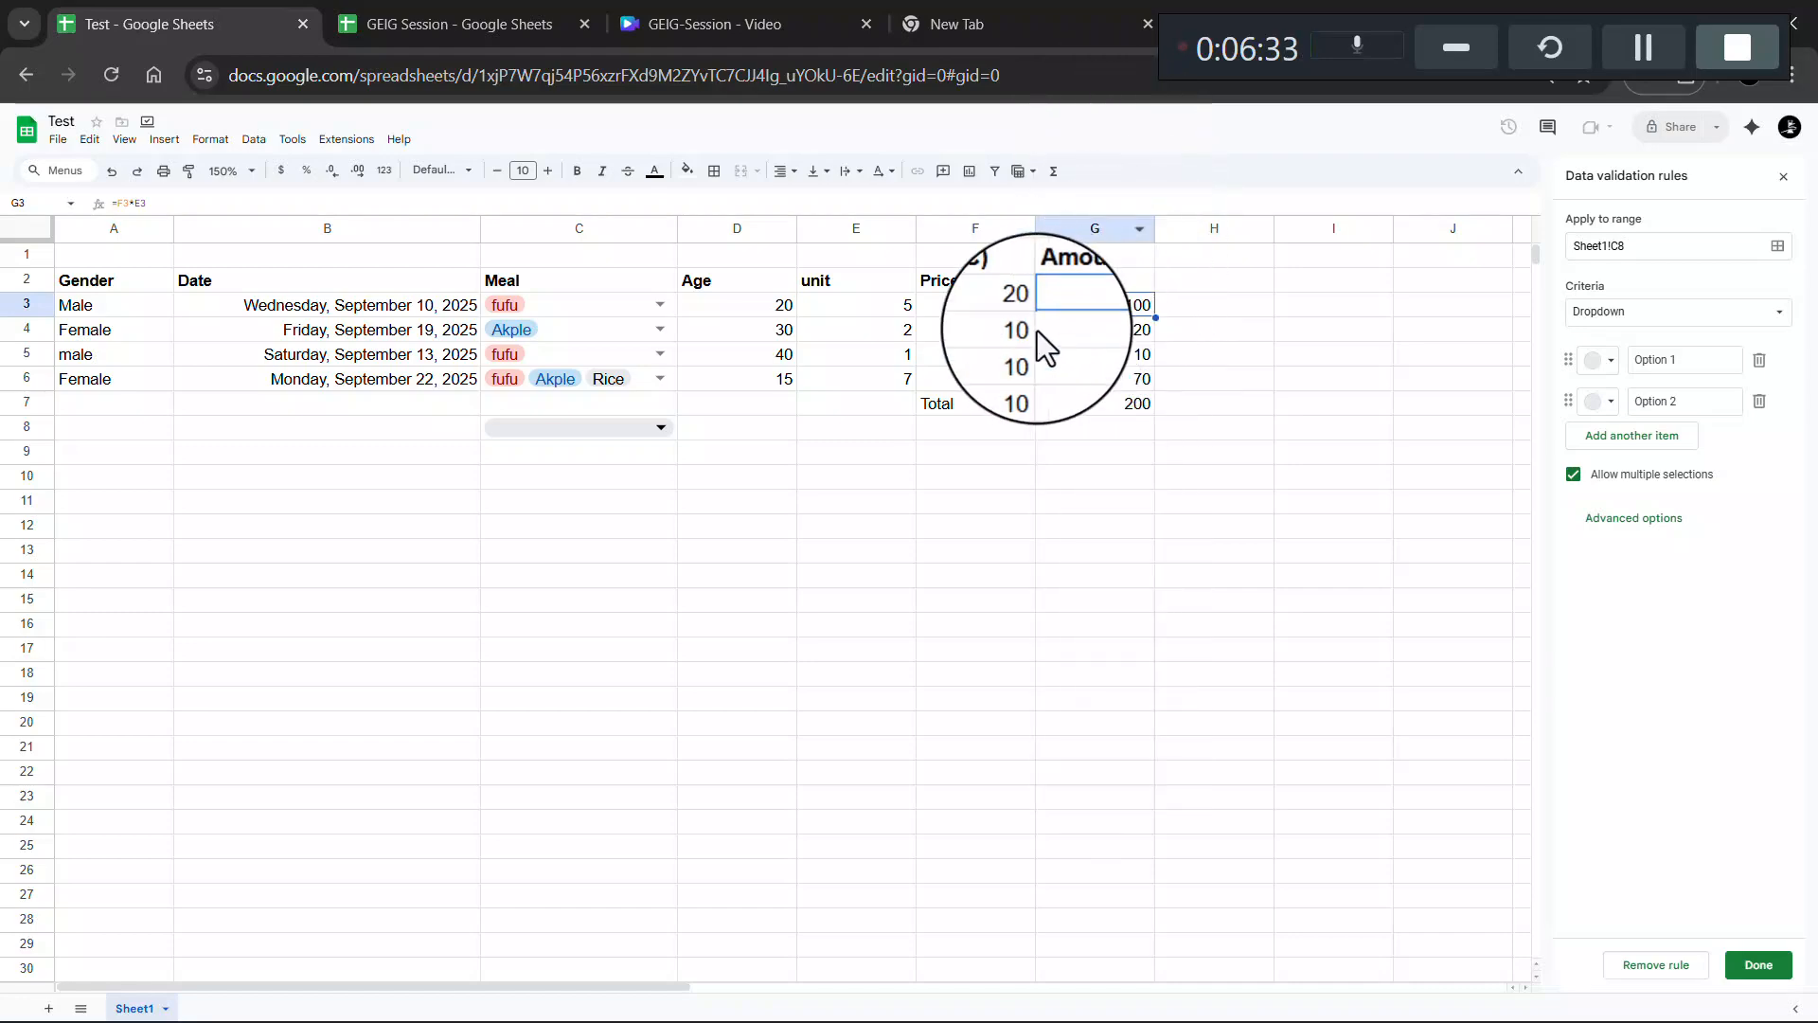
scroll(1140, 314, up, 4)
scroll(1140, 314, left, 4)
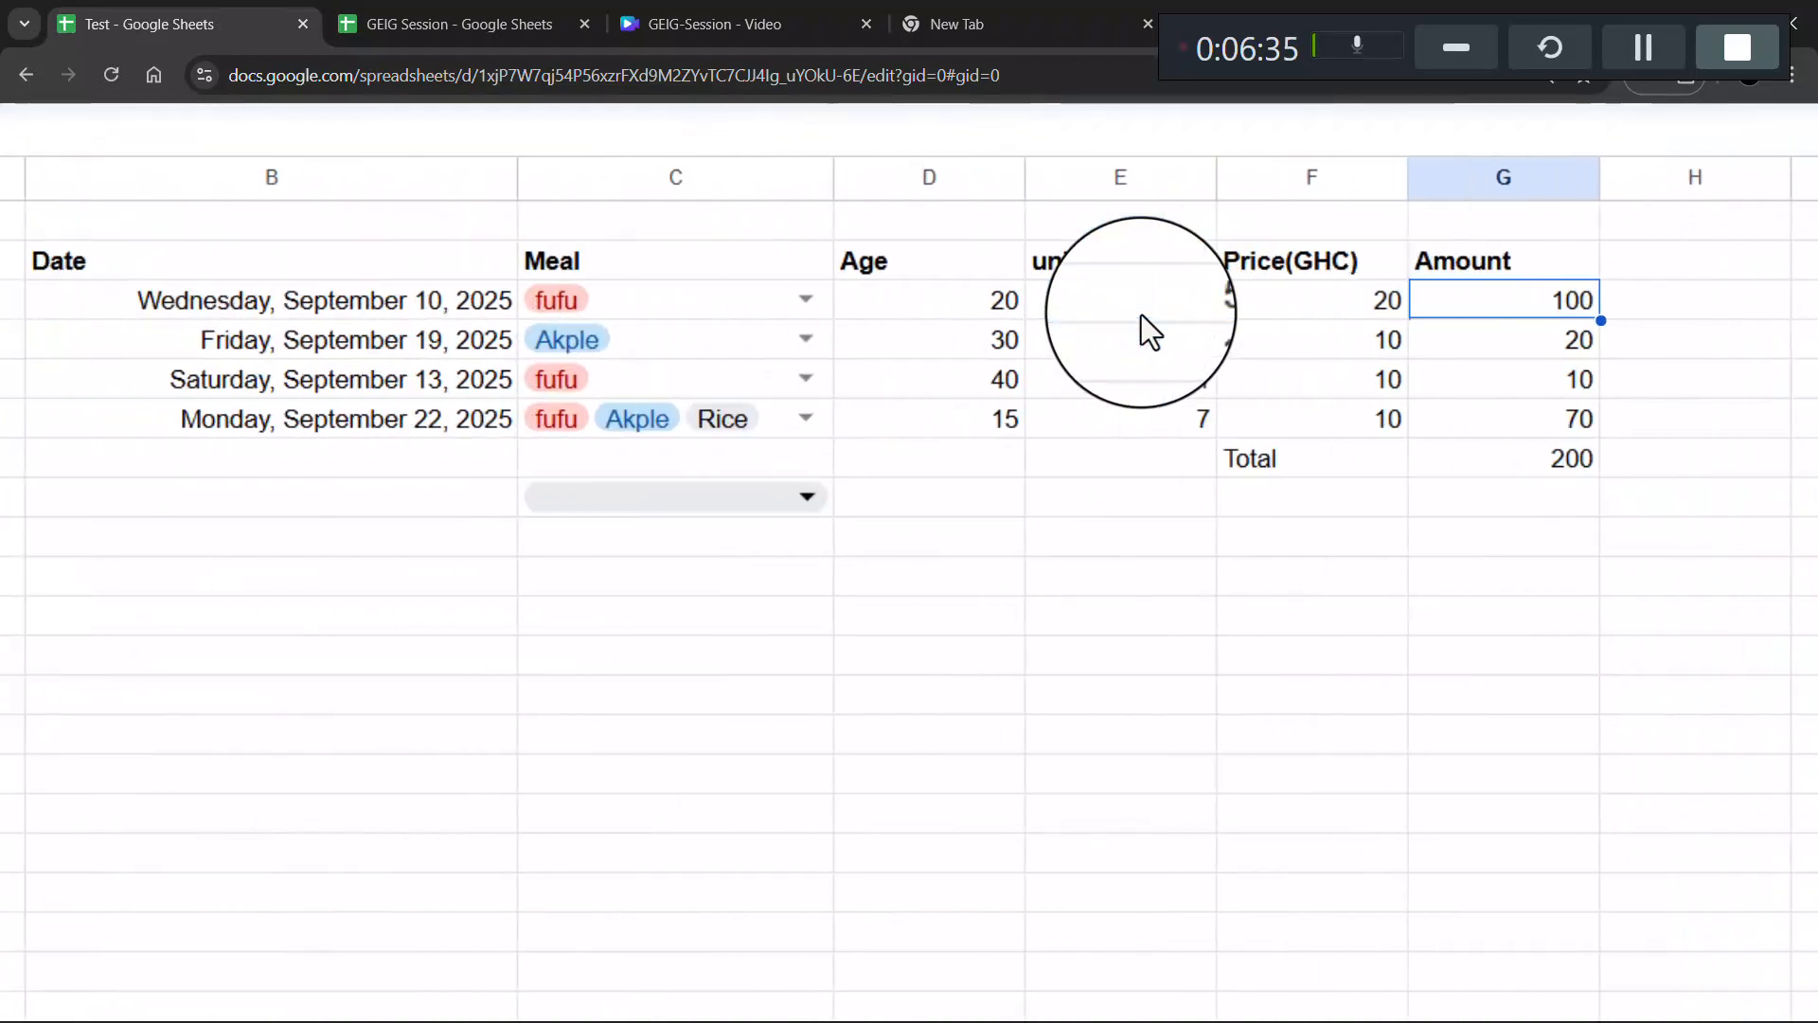
scroll(1140, 315, up, 2)
scroll(1140, 315, left, 2)
scroll(1140, 314, left, 1)
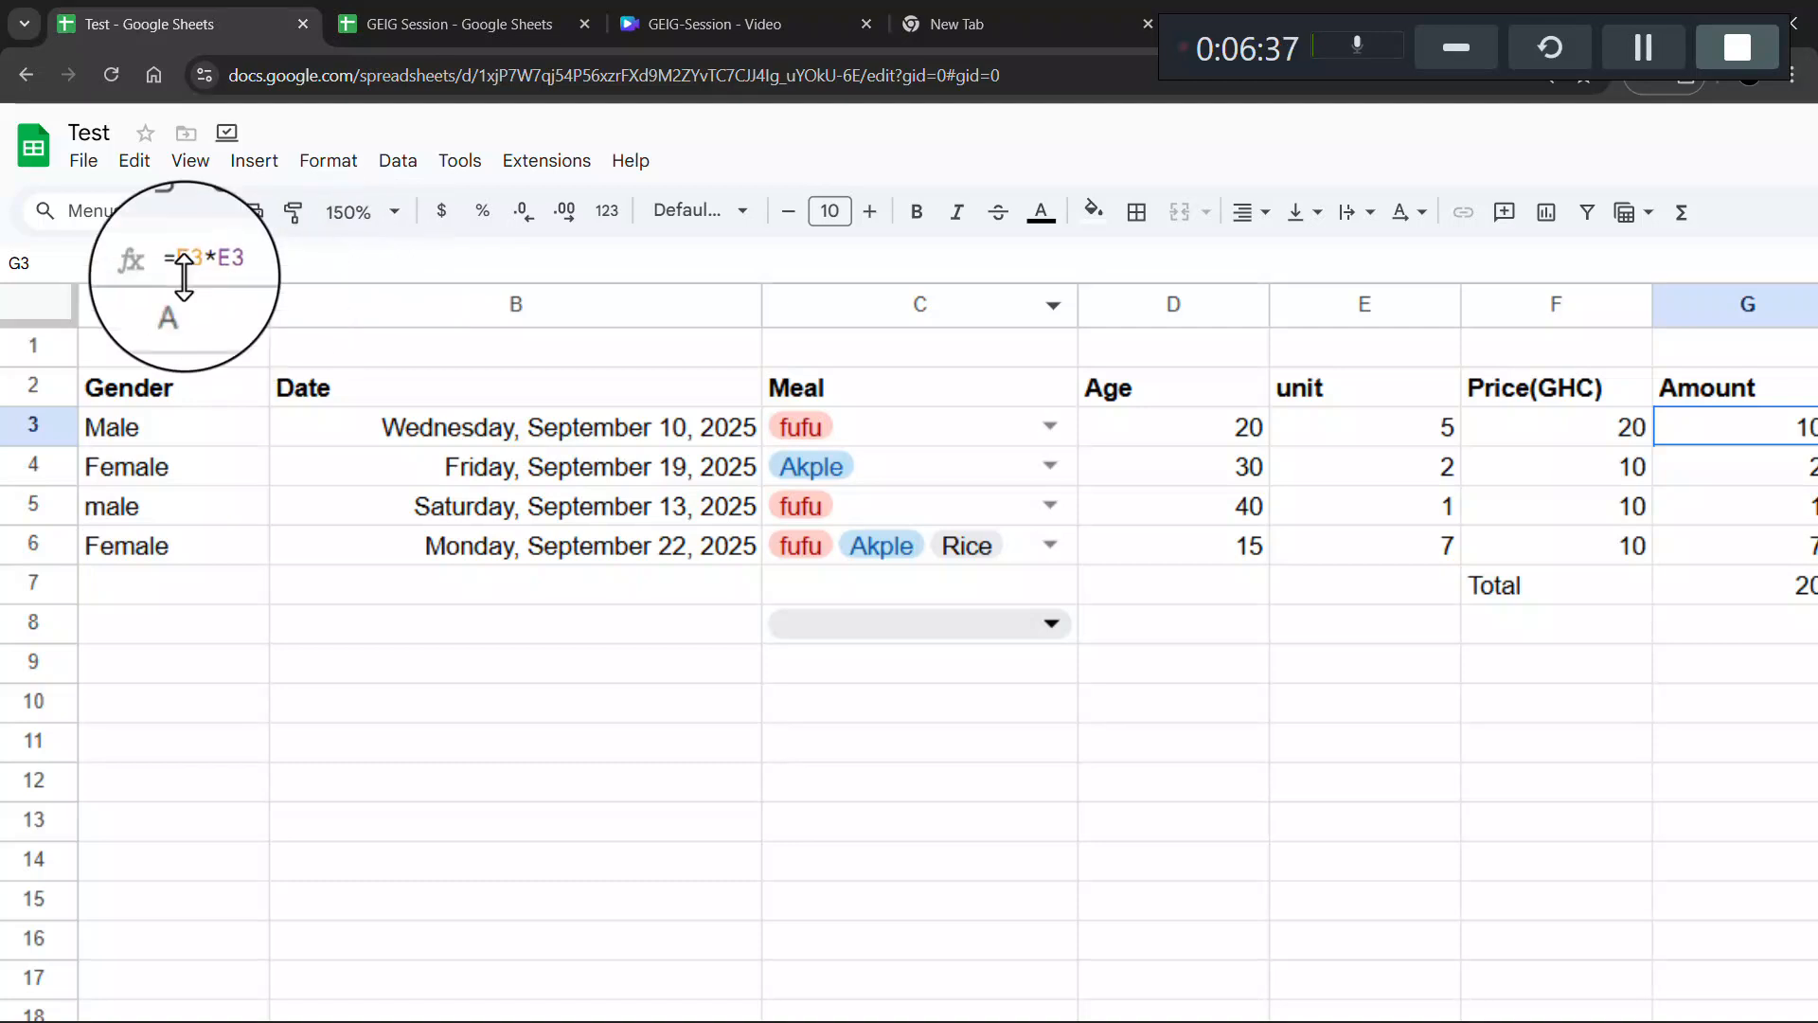
click(236, 268)
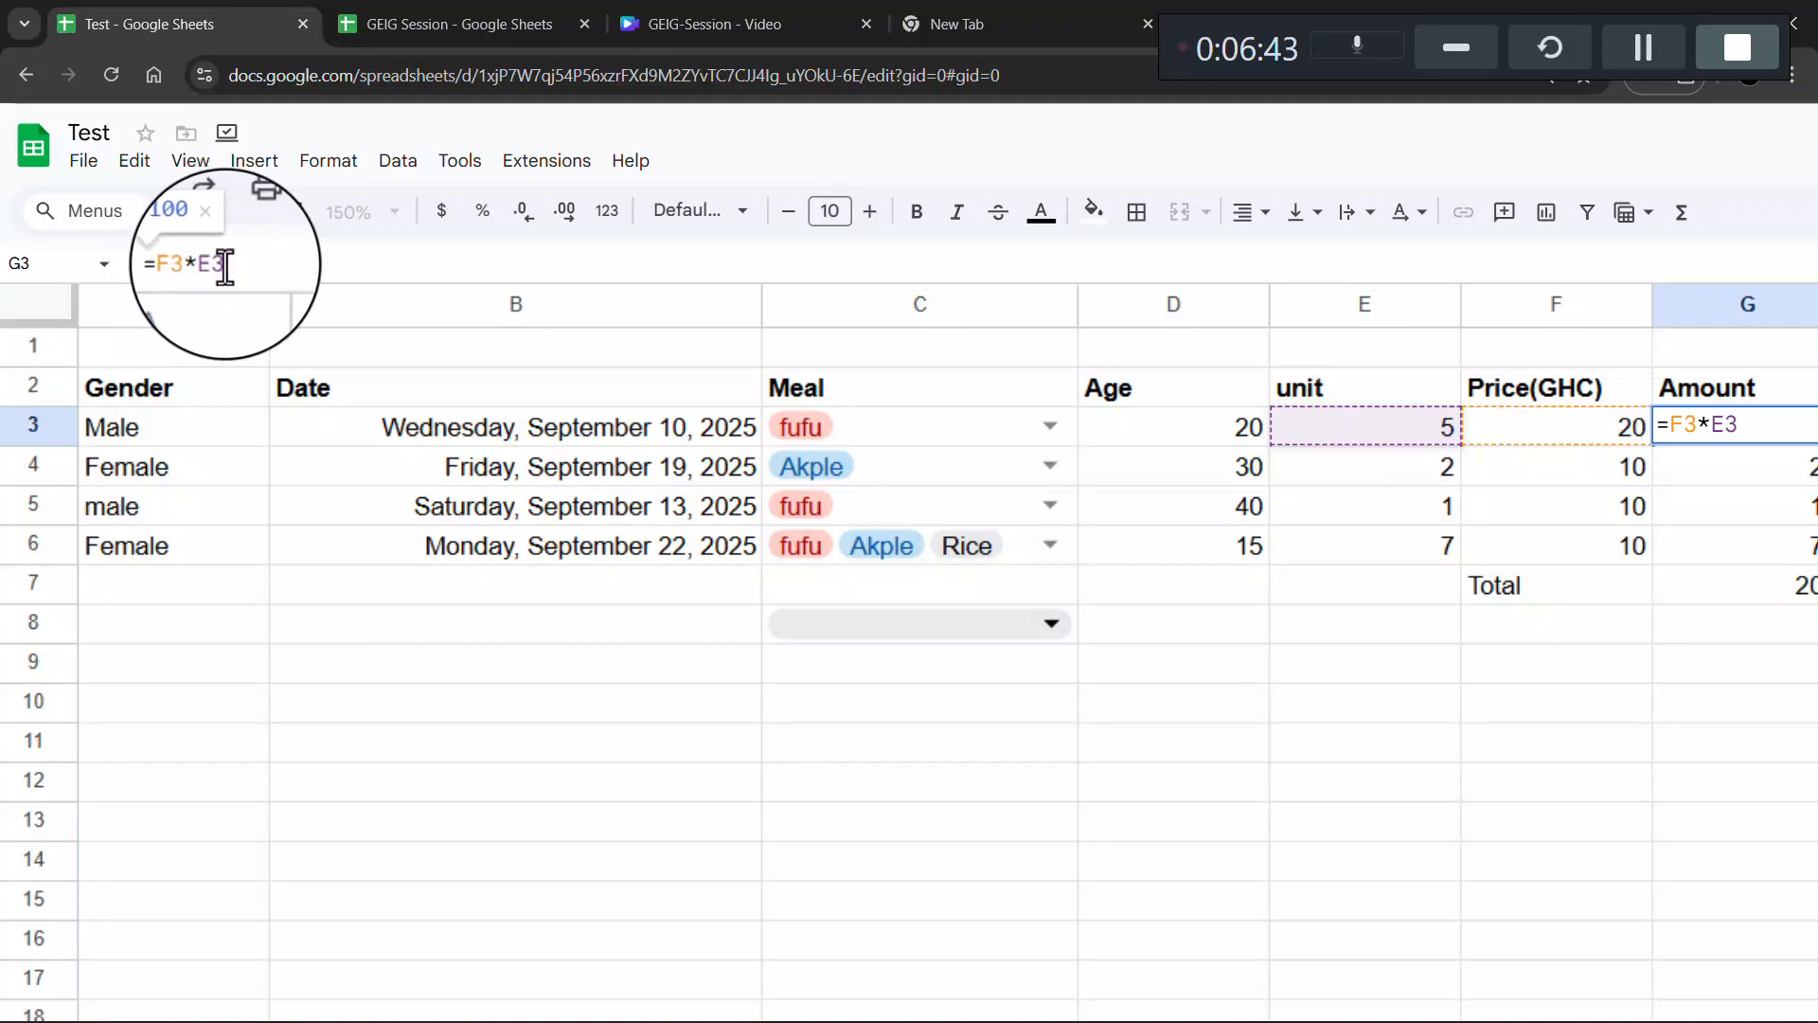
drag(235, 268, 169, 270)
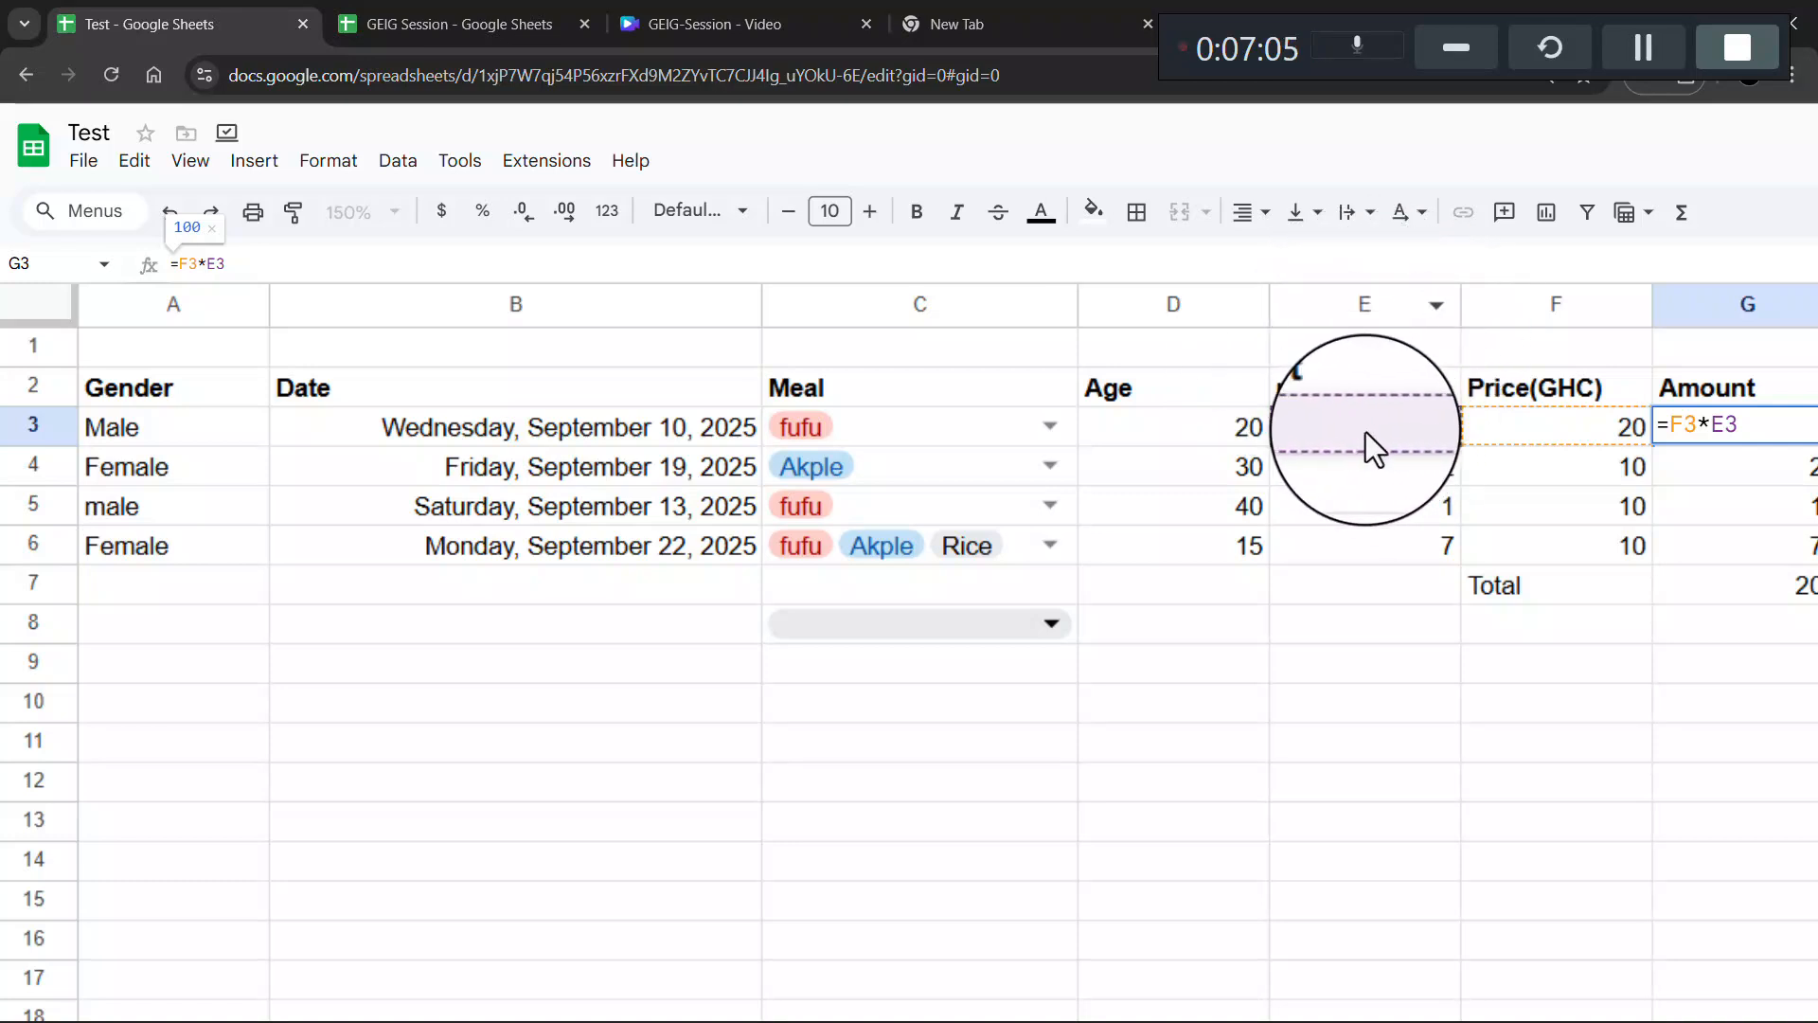
scroll(1480, 443, right, 3)
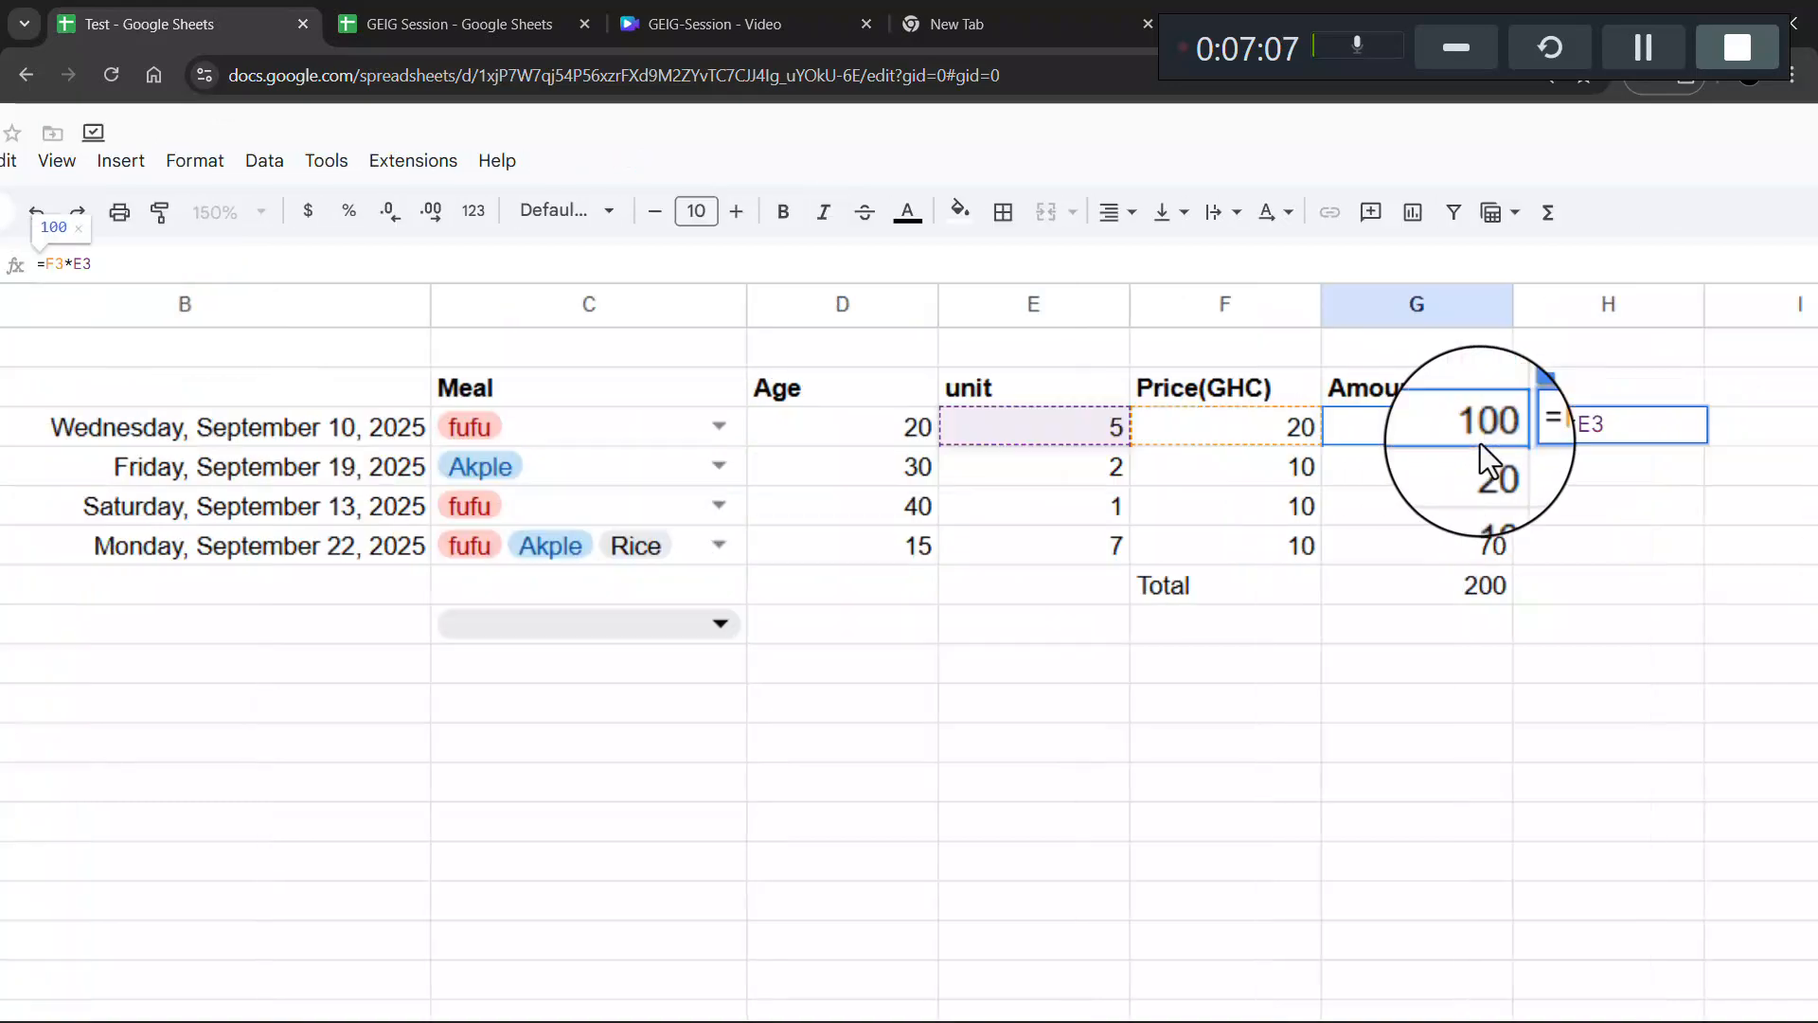
scroll(1480, 443, right, 5)
click(1123, 445)
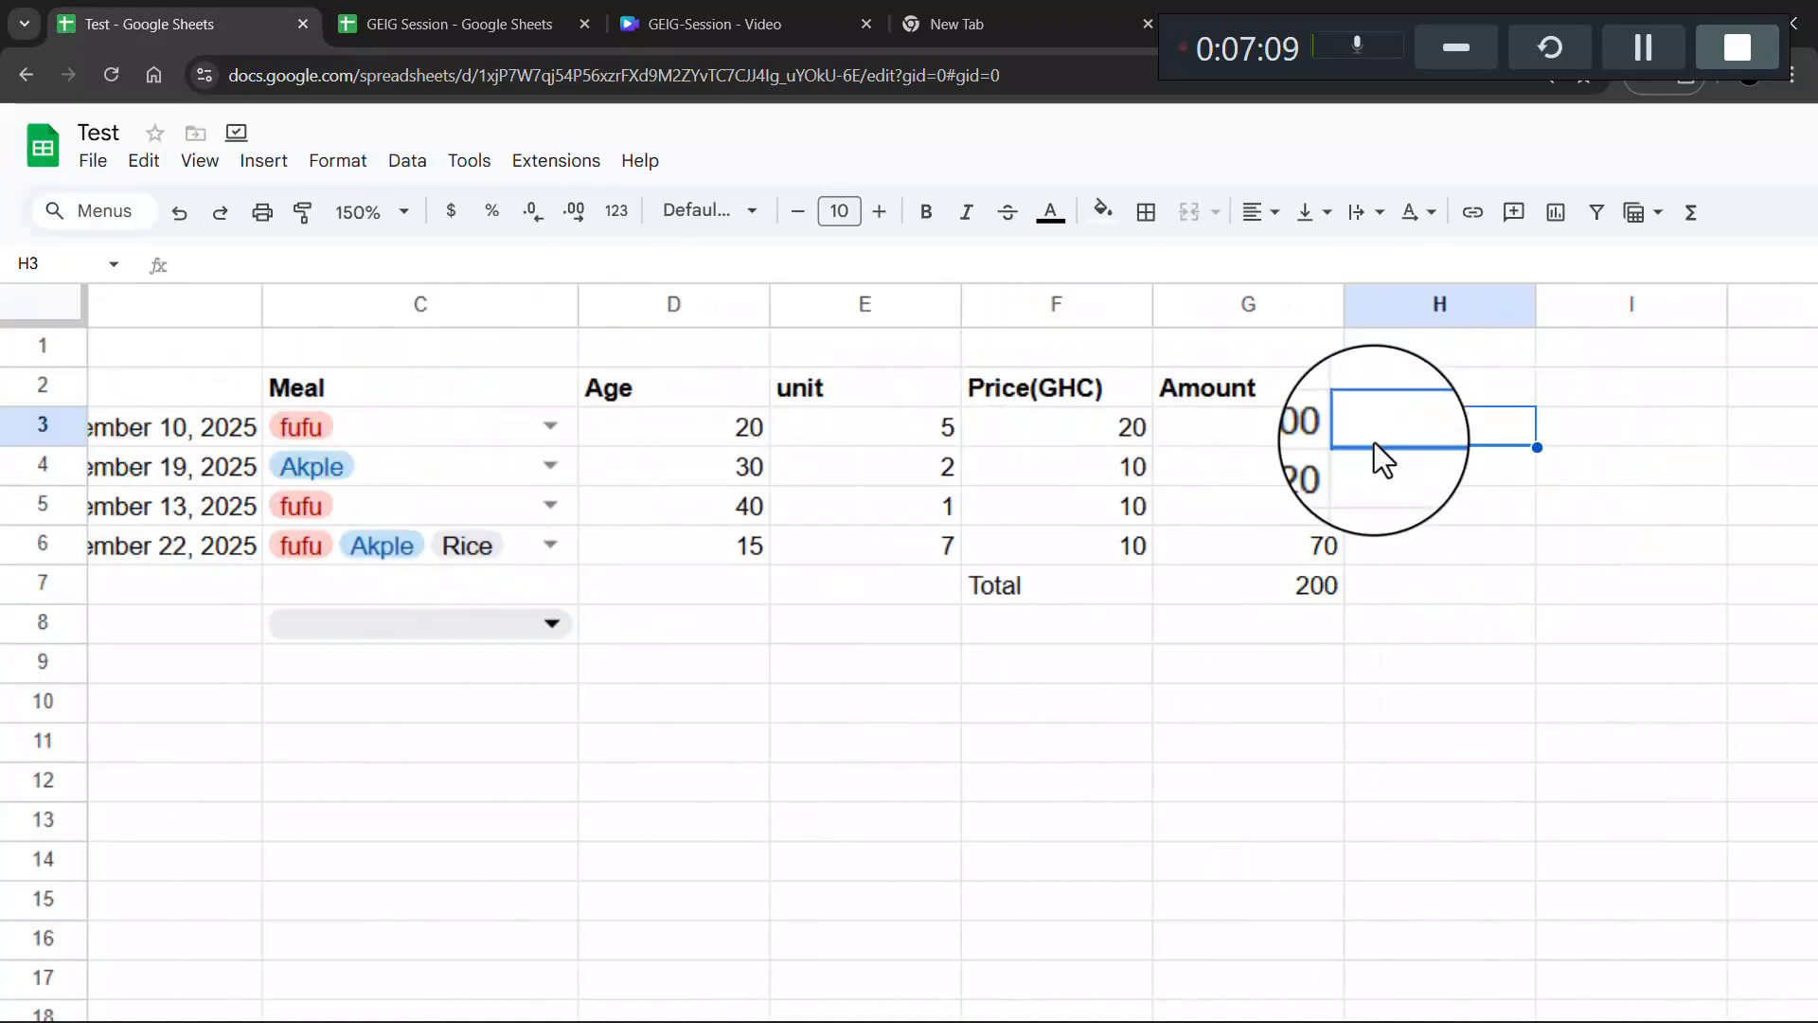
- Set E3's unit from 5 to 3, making its Amount 60 and the Total 160
click(953, 432)
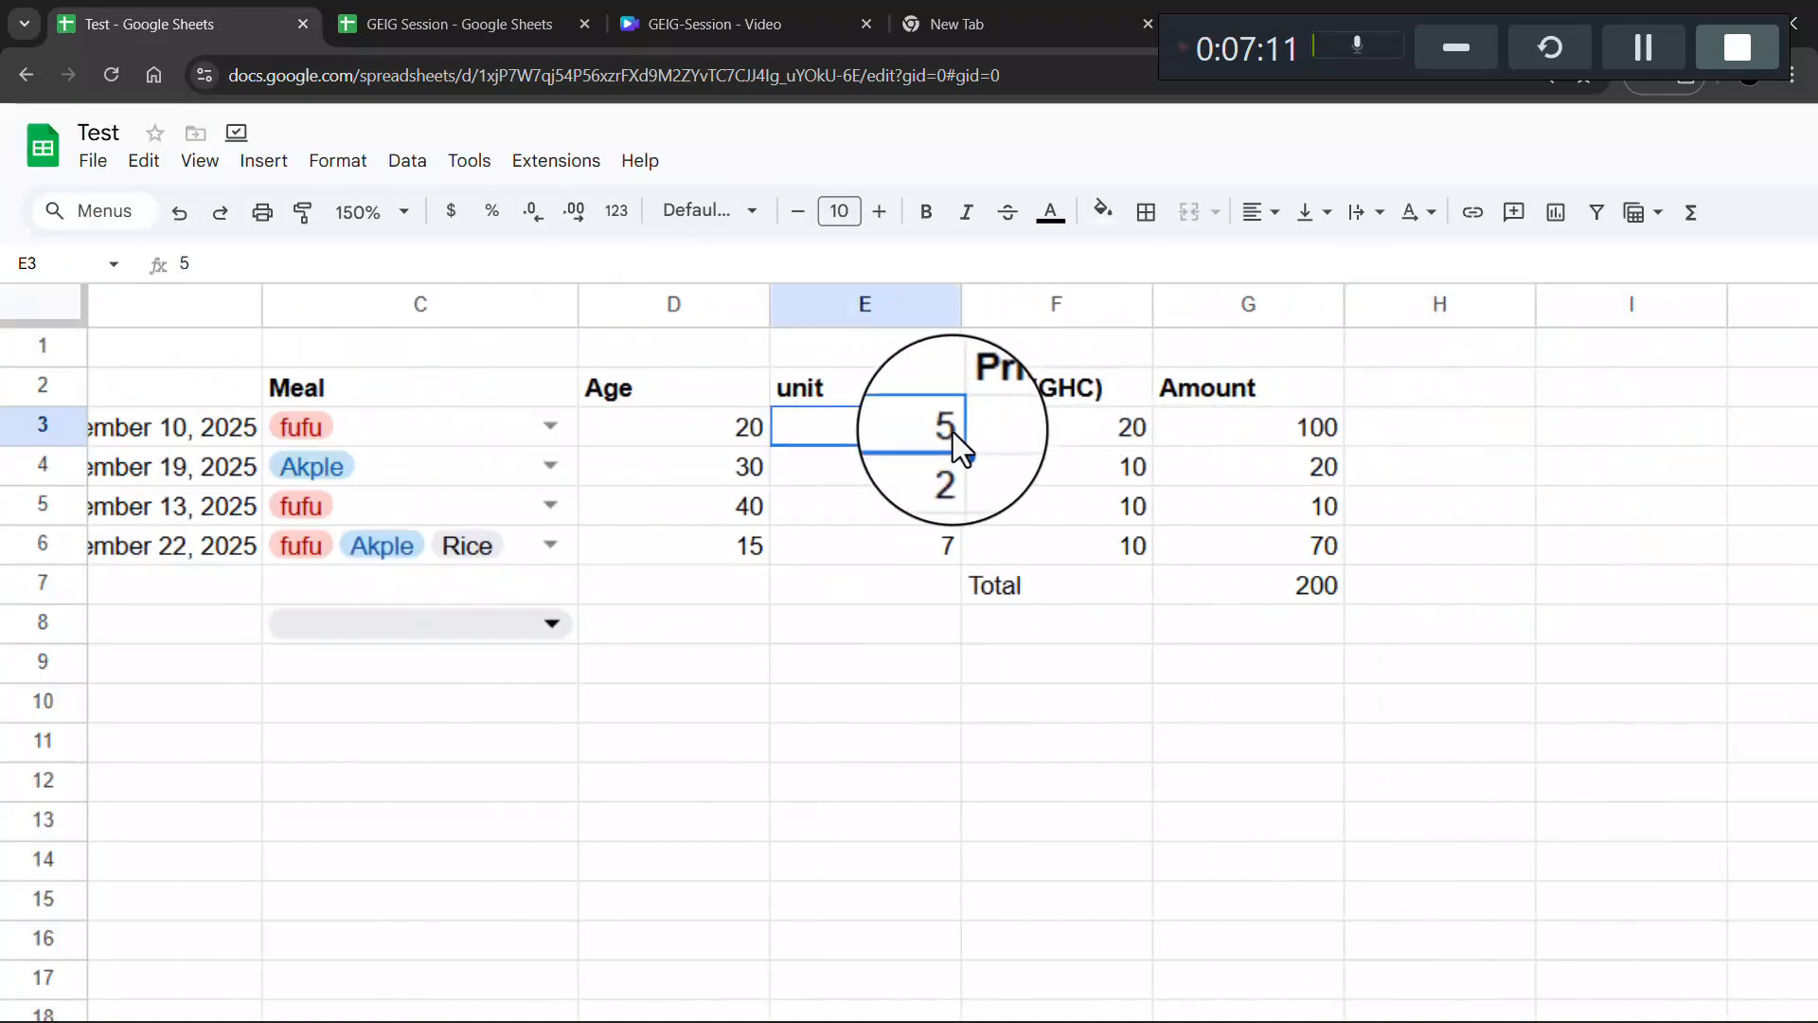
double_click(952, 432)
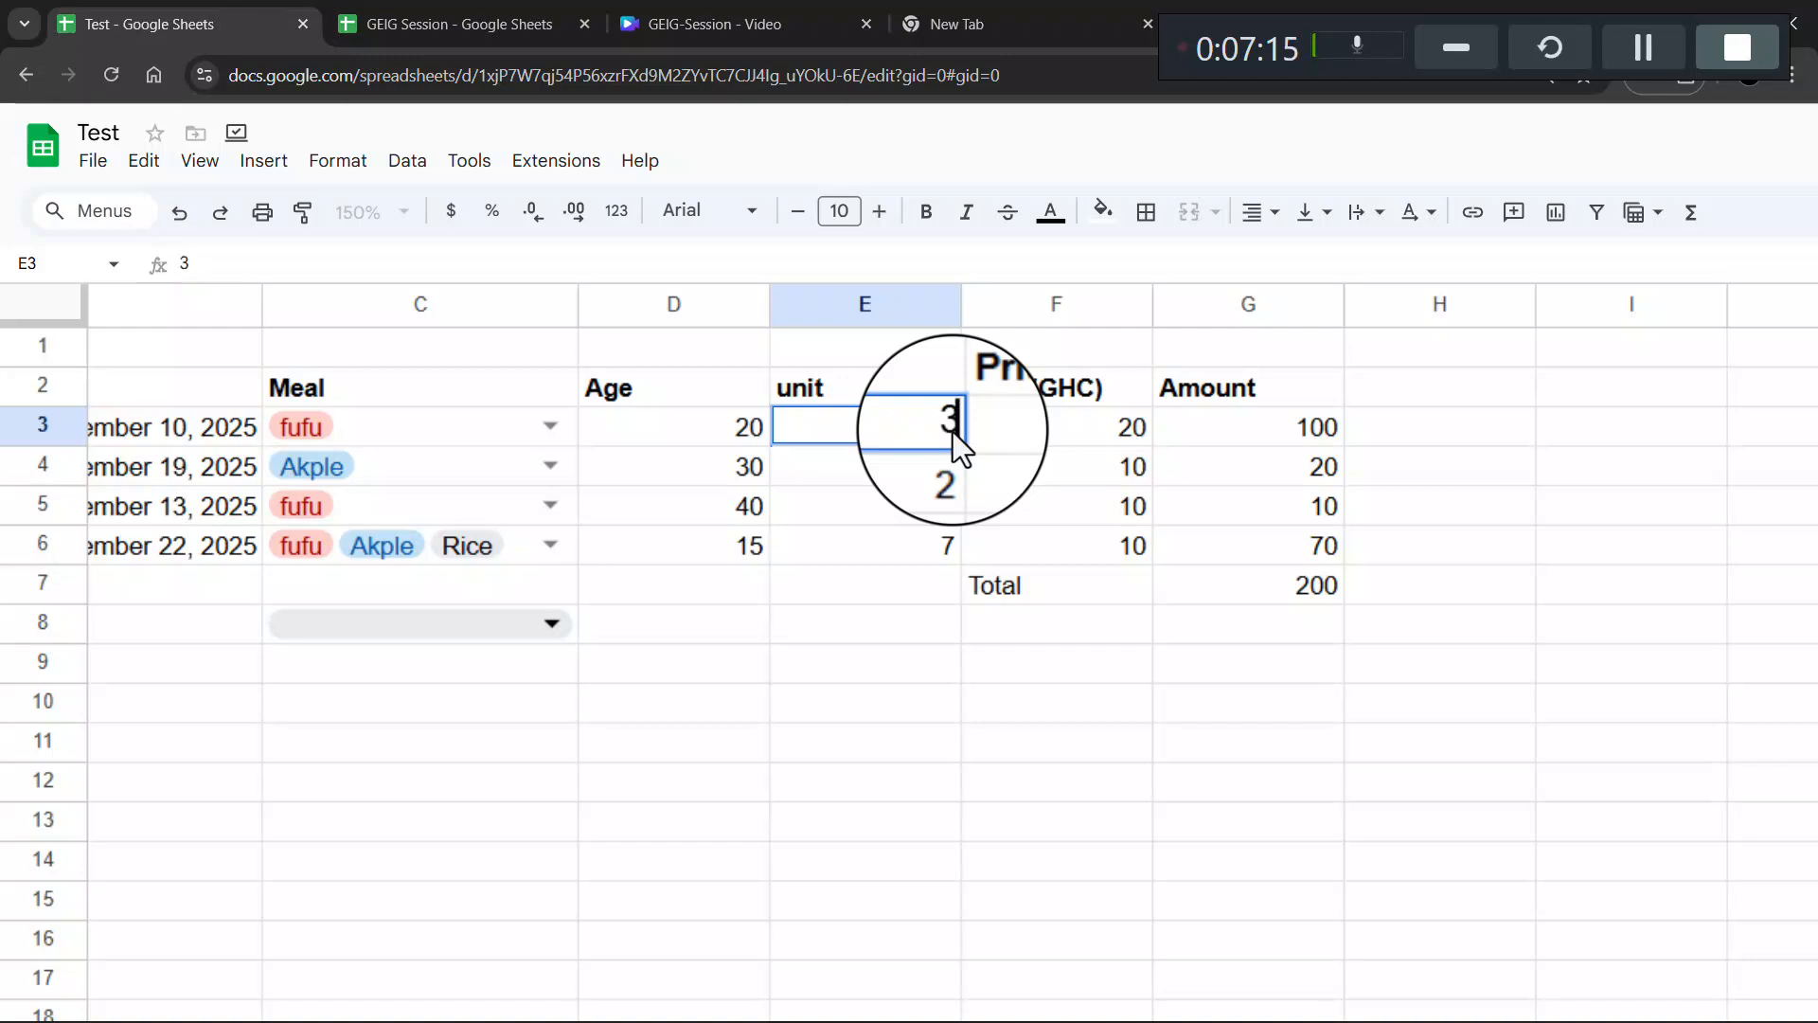
text(3)
key(Return)
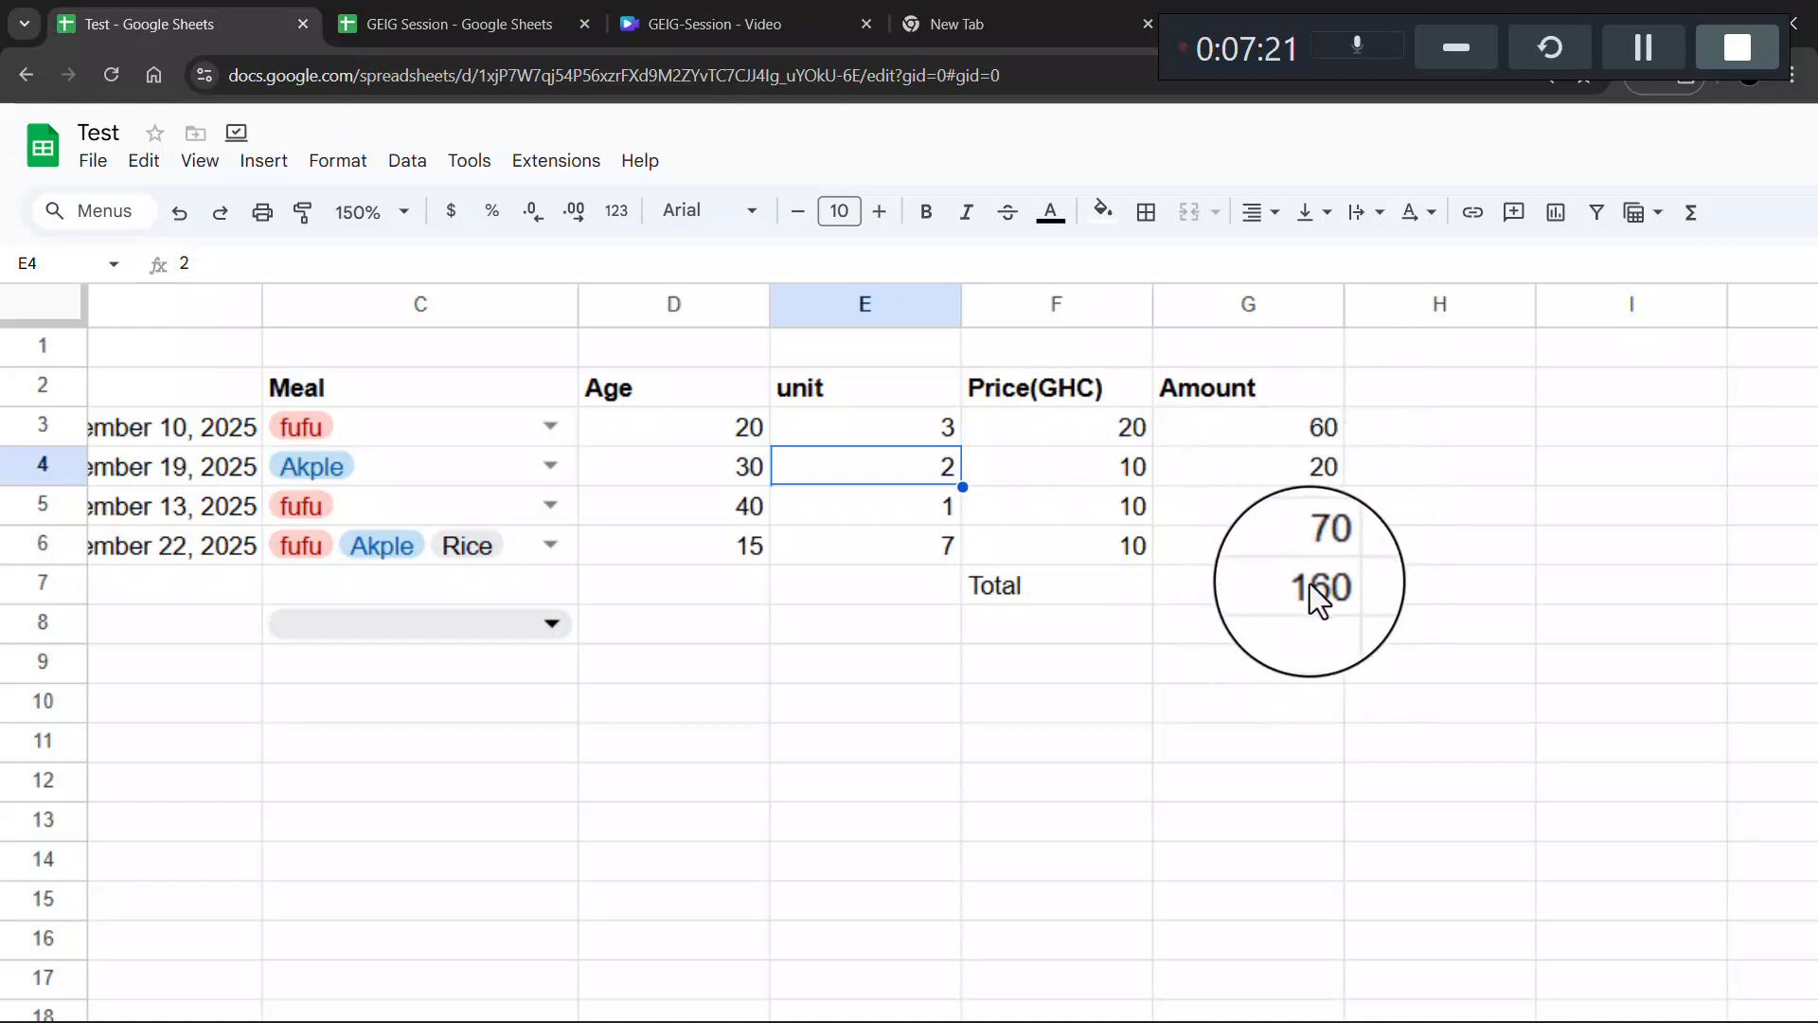
scroll(1110, 513, down, 5)
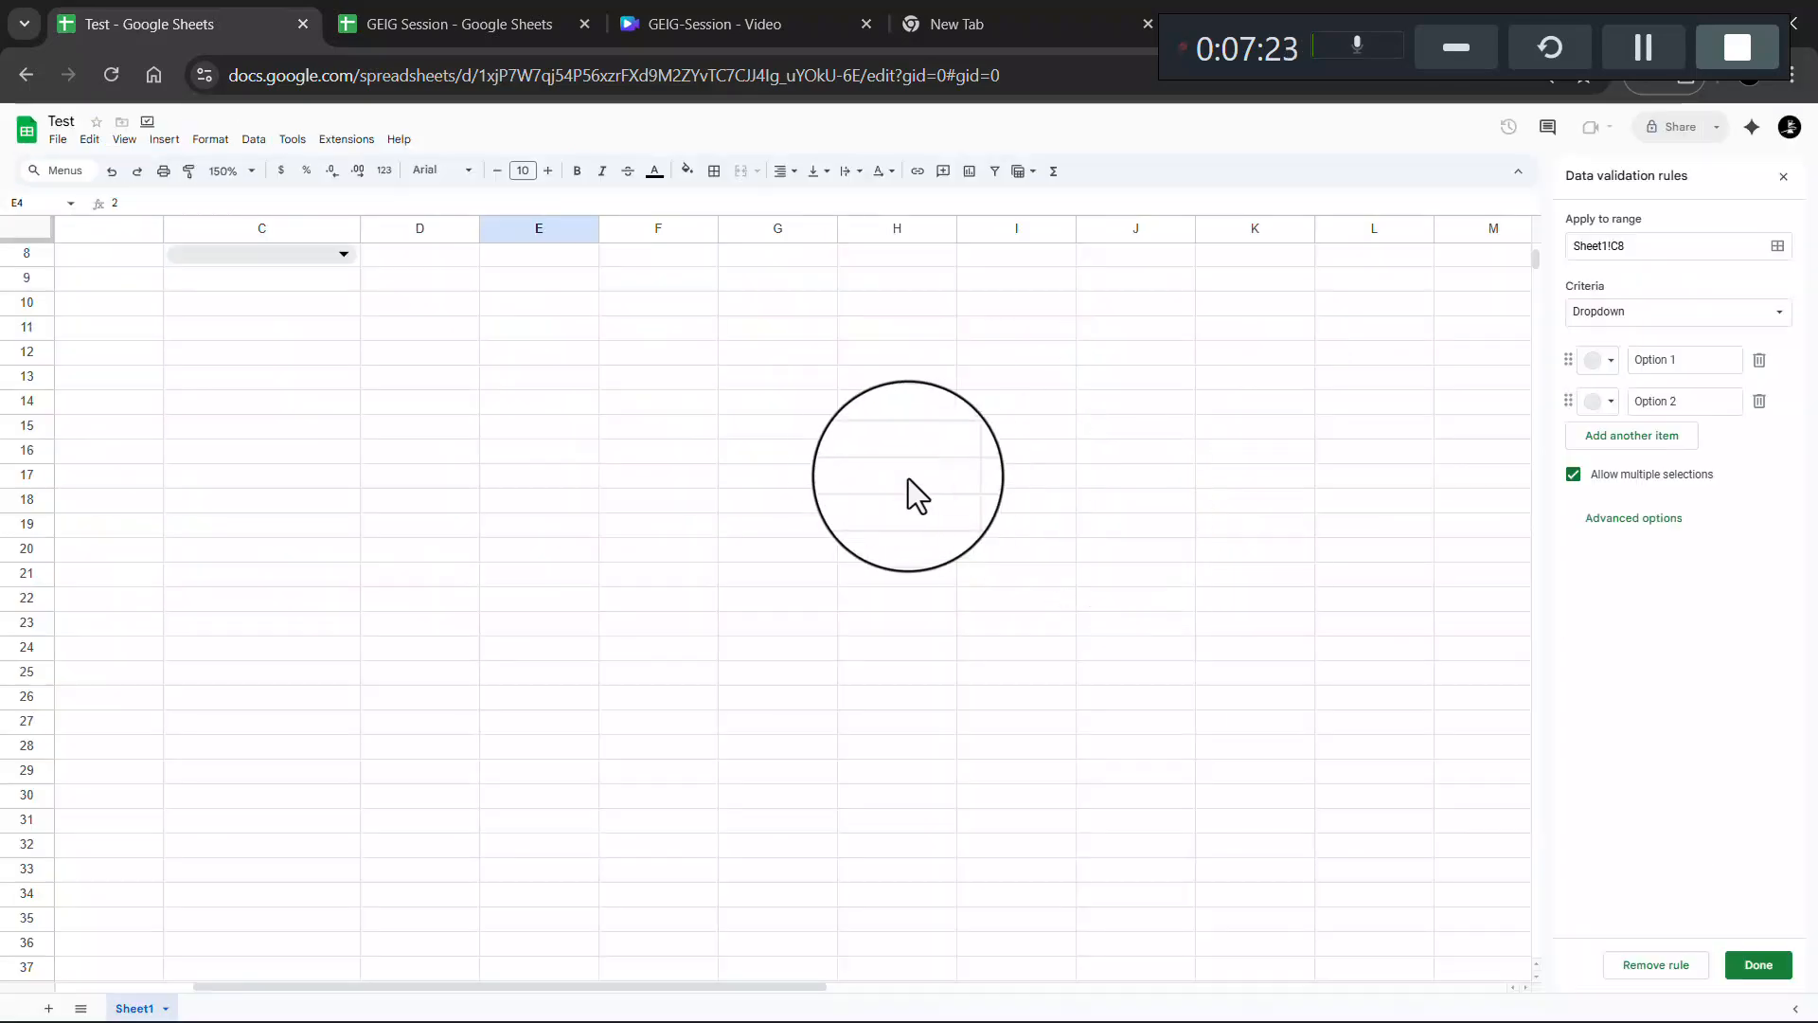
scroll(828, 468, up, 5)
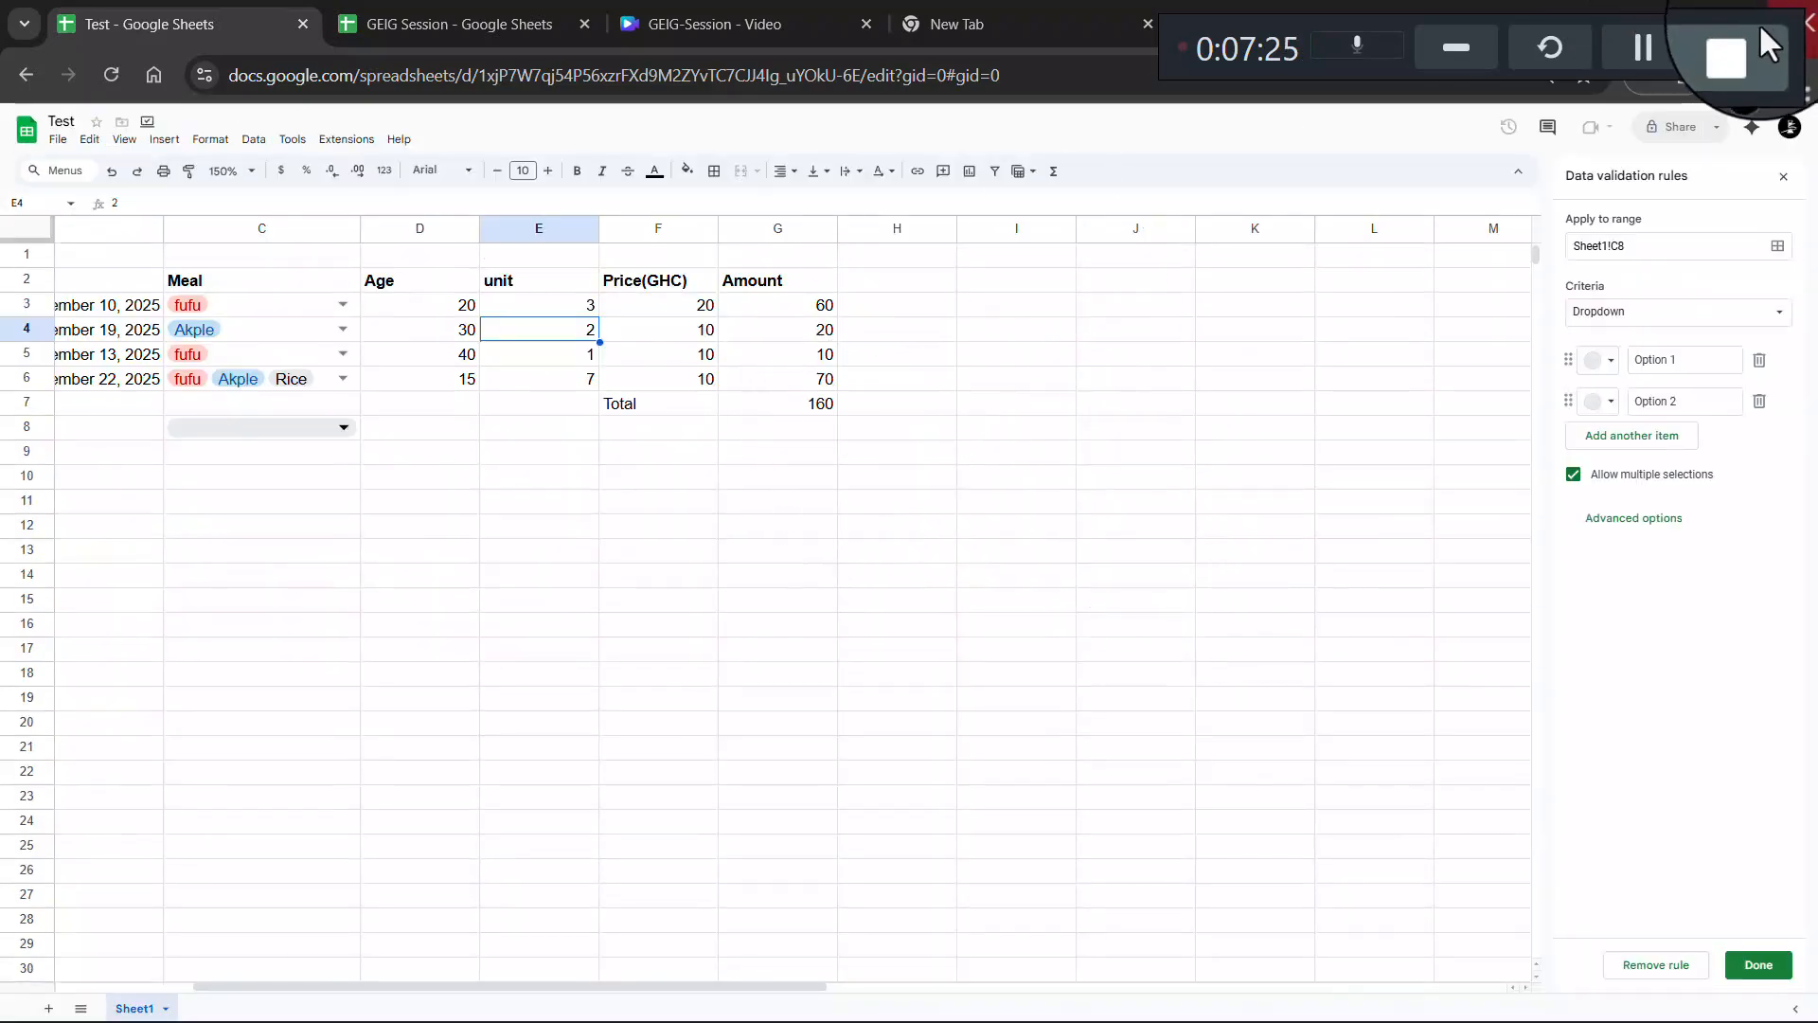